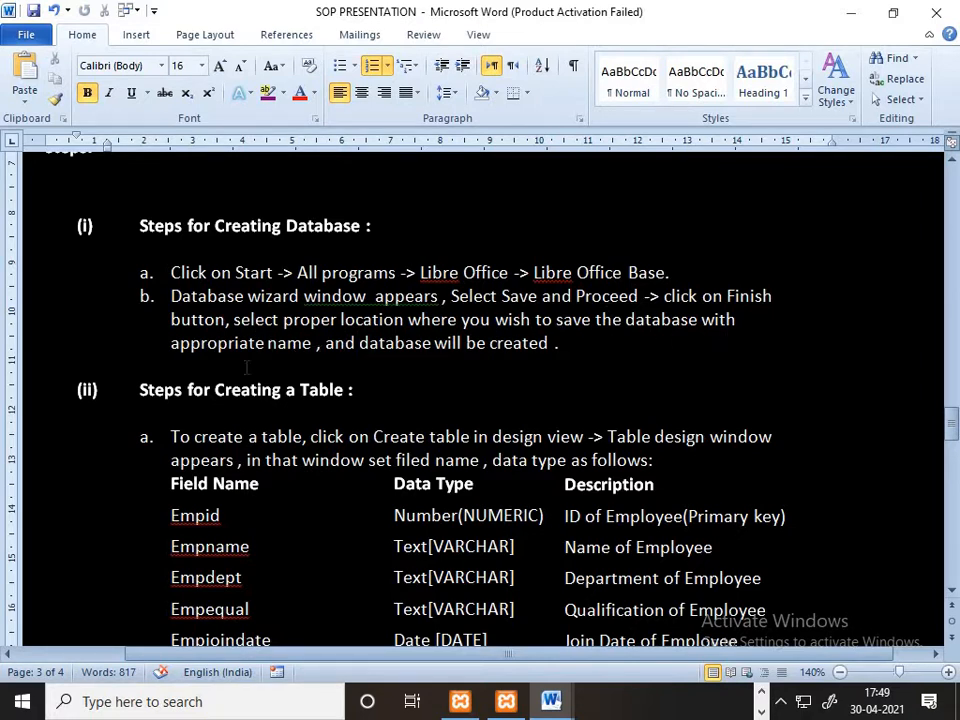
Find and launch LibreOffice Base
click(115, 705)
text(Li)
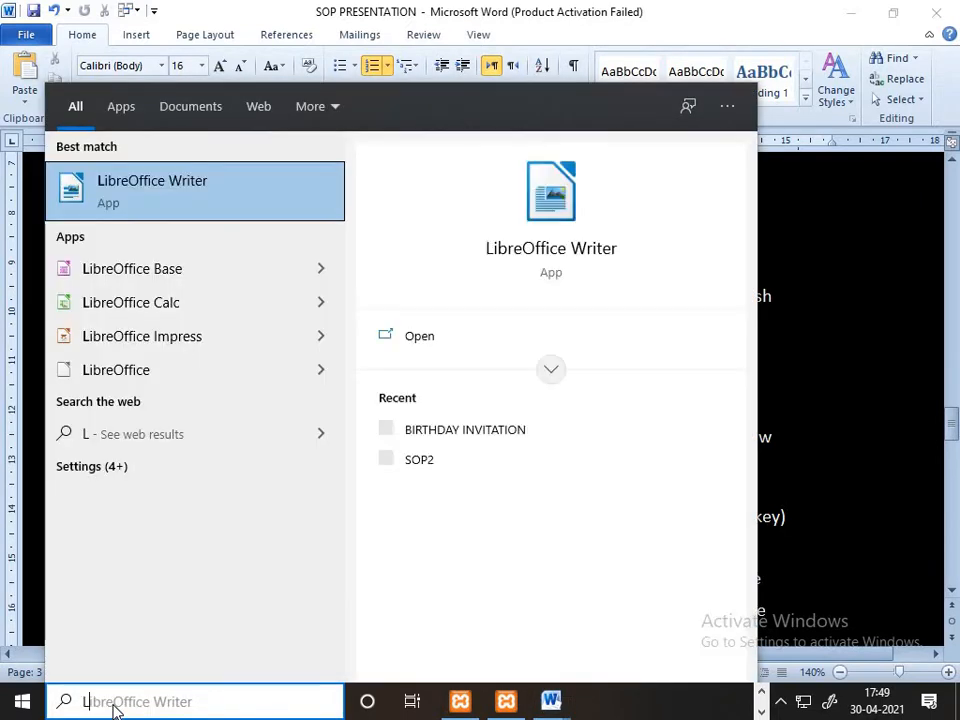
click(167, 277)
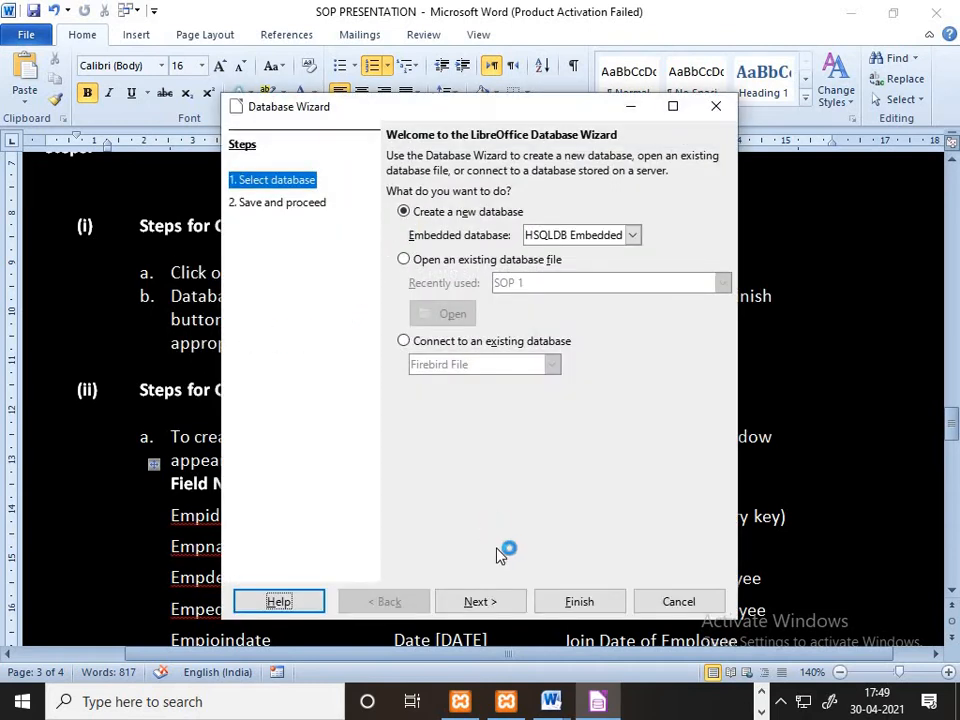
Create a new HSQLDB Embedded database, registered and opened for editing, and save it as SOP 2 in Documents
click(480, 601)
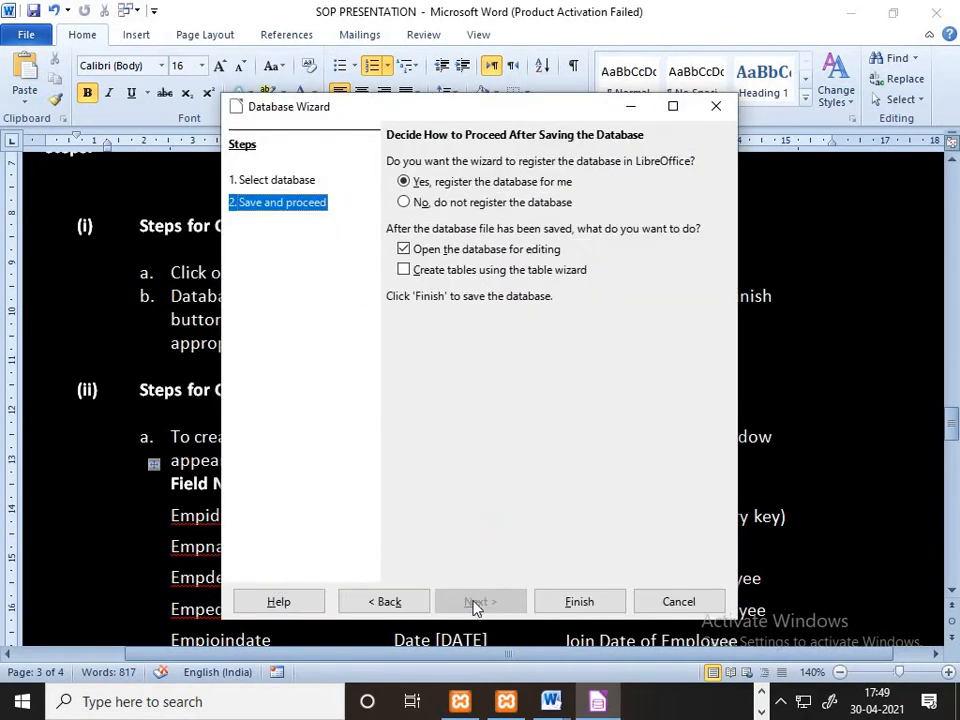
click(547, 595)
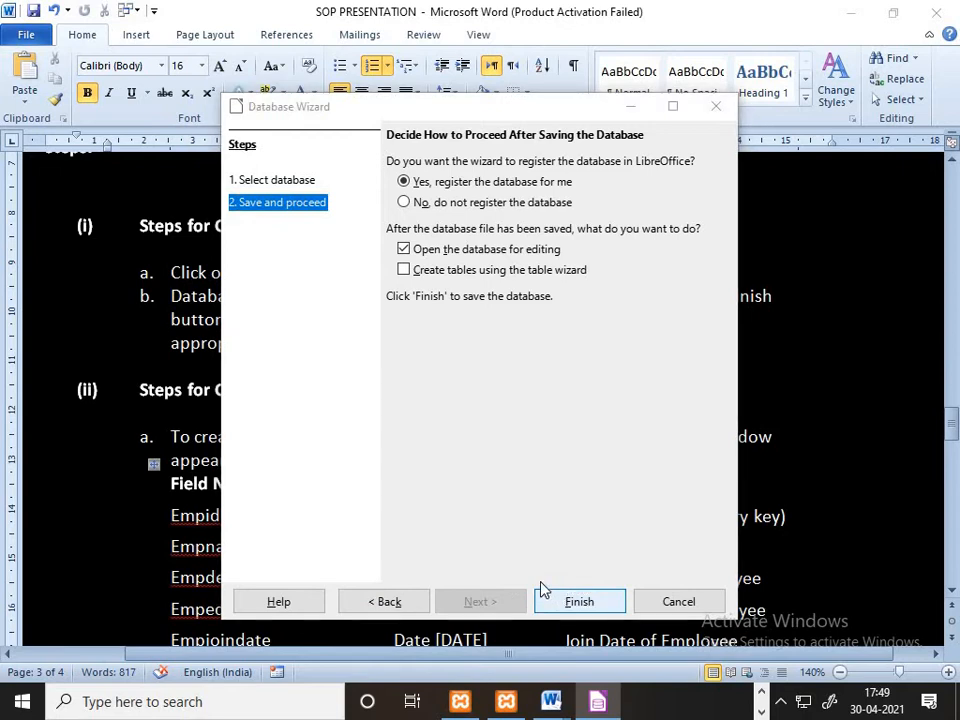
text(SOP)
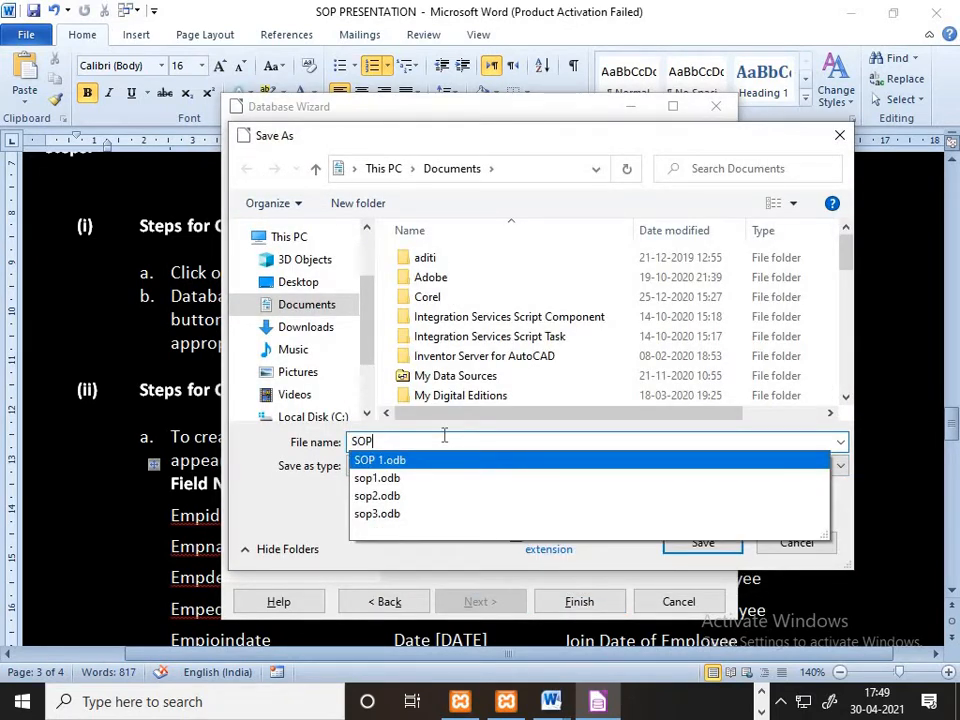
text( 2)
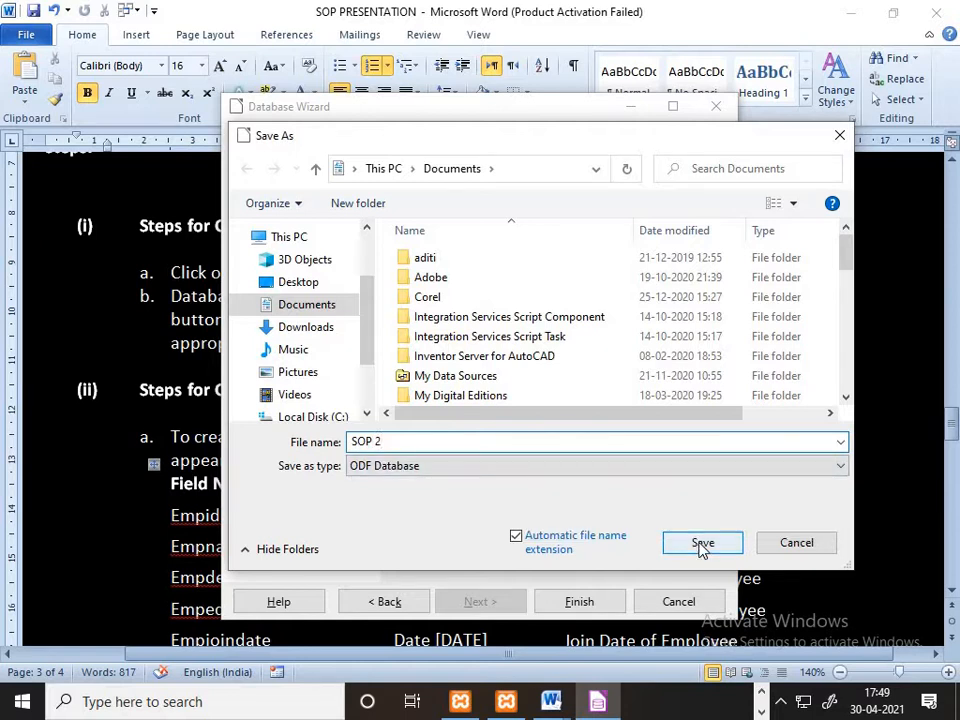
click(703, 544)
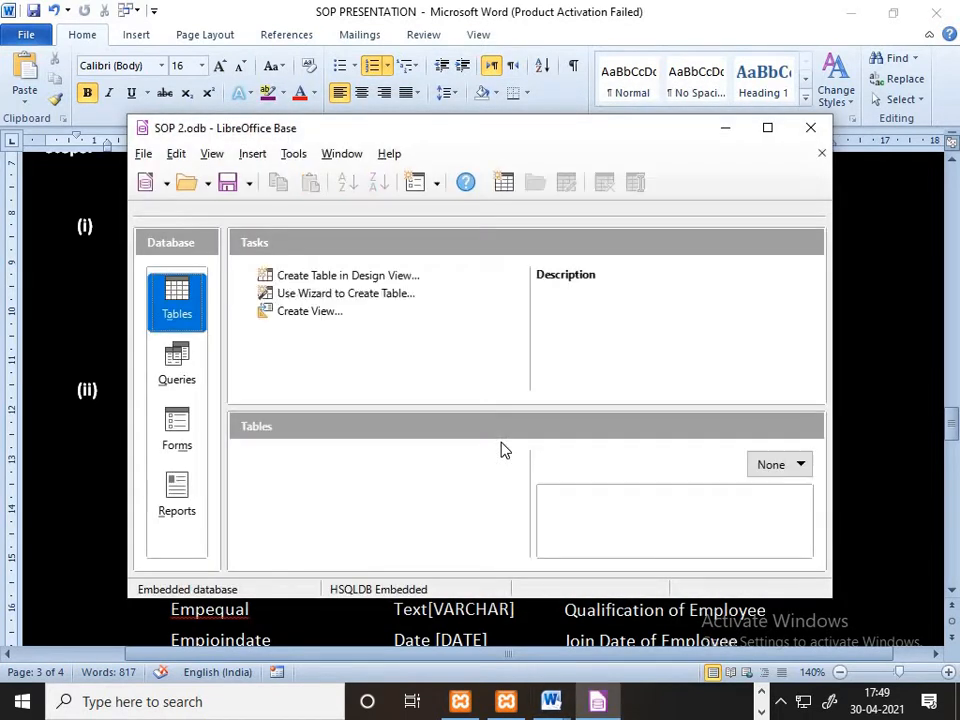
Switch to the Word document and highlight the whole "Steps for Creating Database" section in purple
click(897, 378)
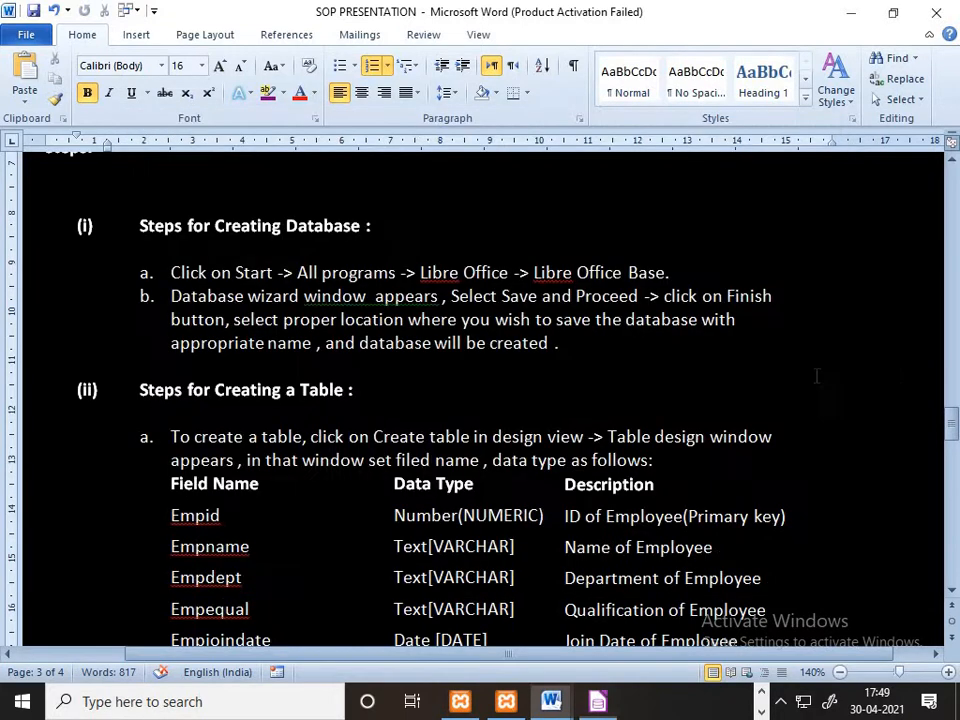
drag(562, 344, 187, 191)
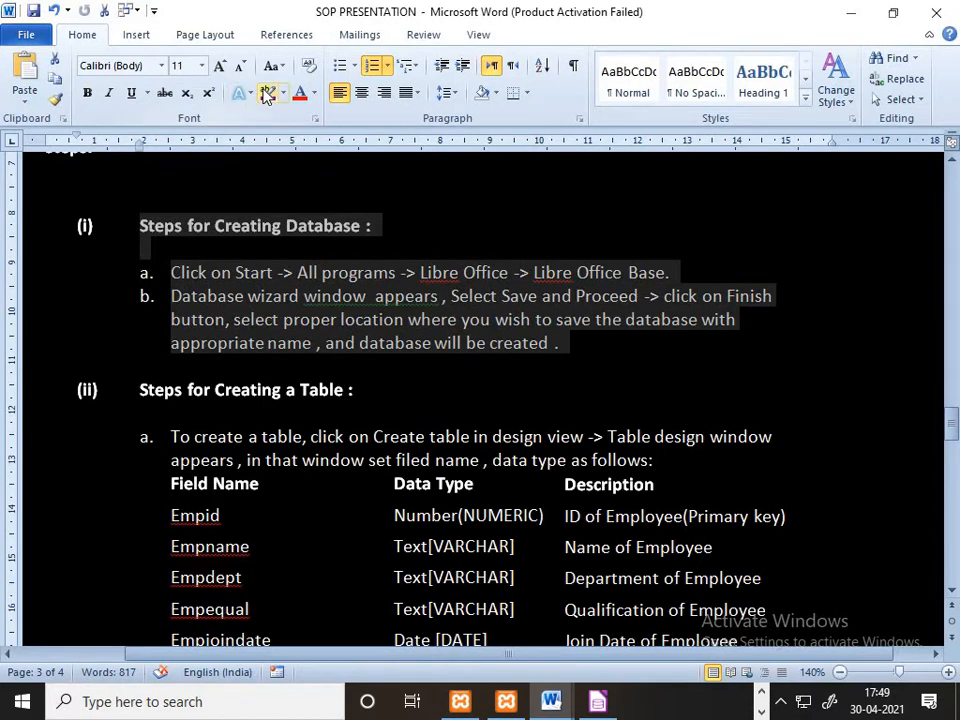
click(267, 94)
Return to the SOP 2 database in LibreOffice Base and start a new table in Design View
scroll(242, 366, down, 1)
scroll(242, 366, down, 2)
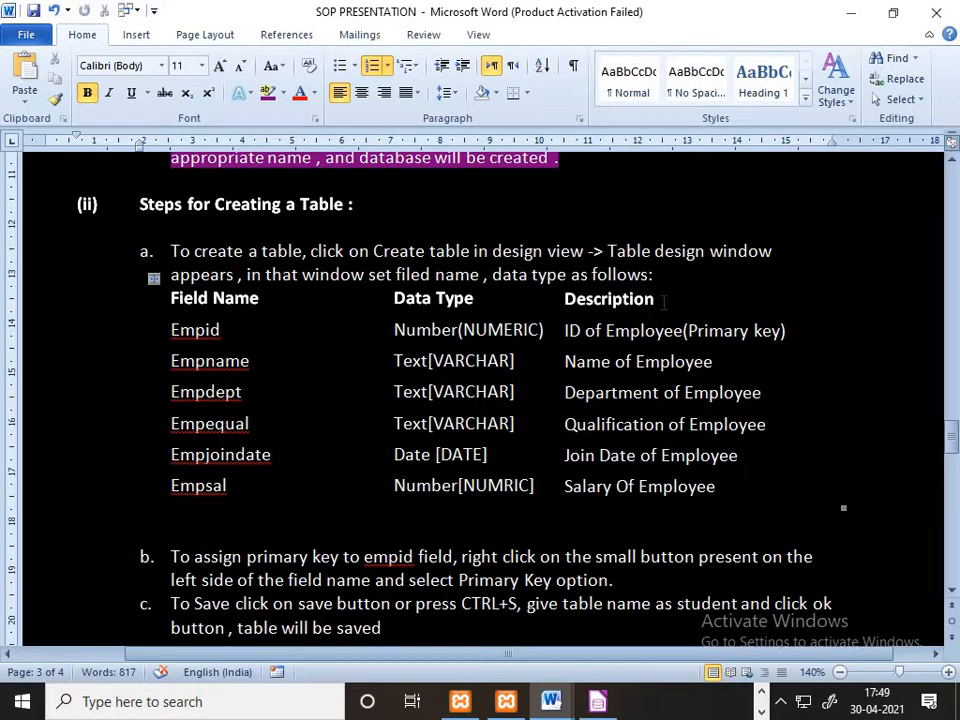
key(alt+Tab)
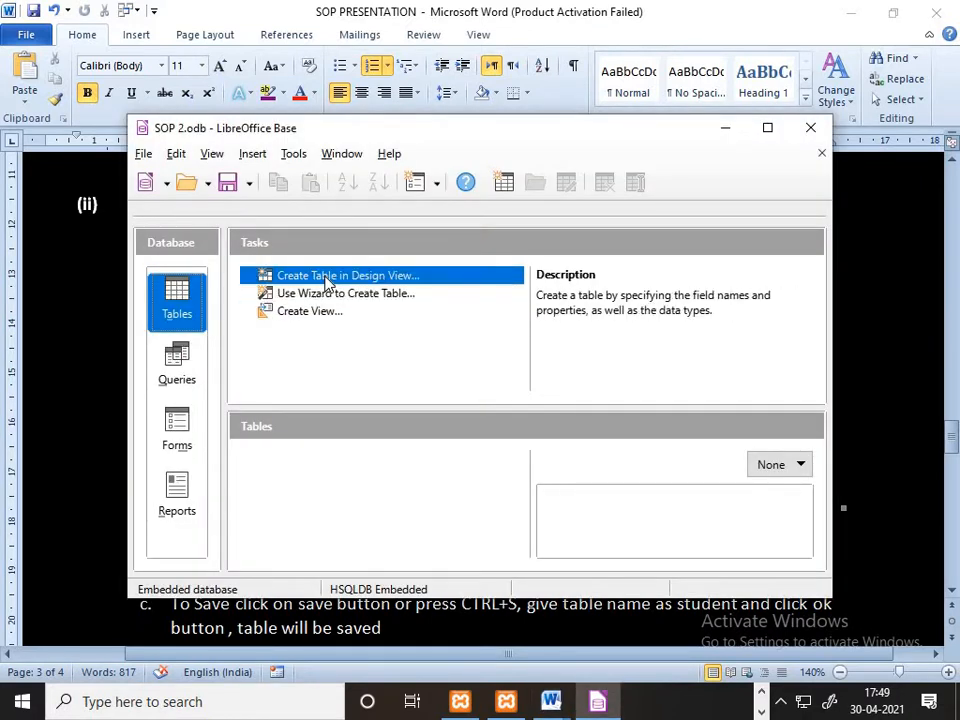
click(325, 278)
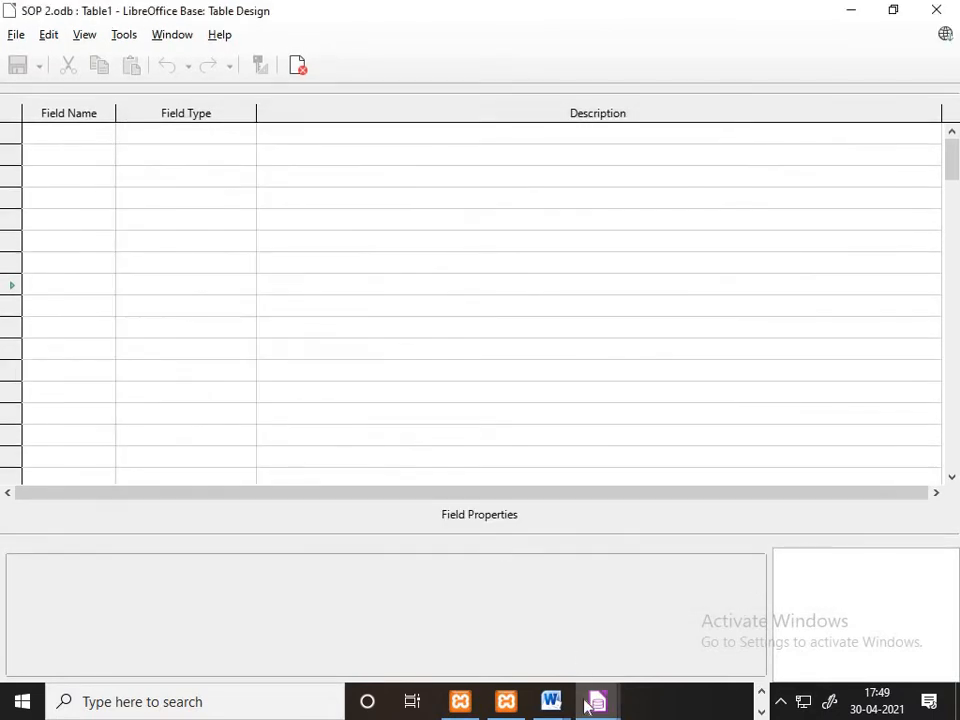
Check the employee field list in the Word document and name the first field of the table design Empid
mouse_move(551, 701)
click(452, 574)
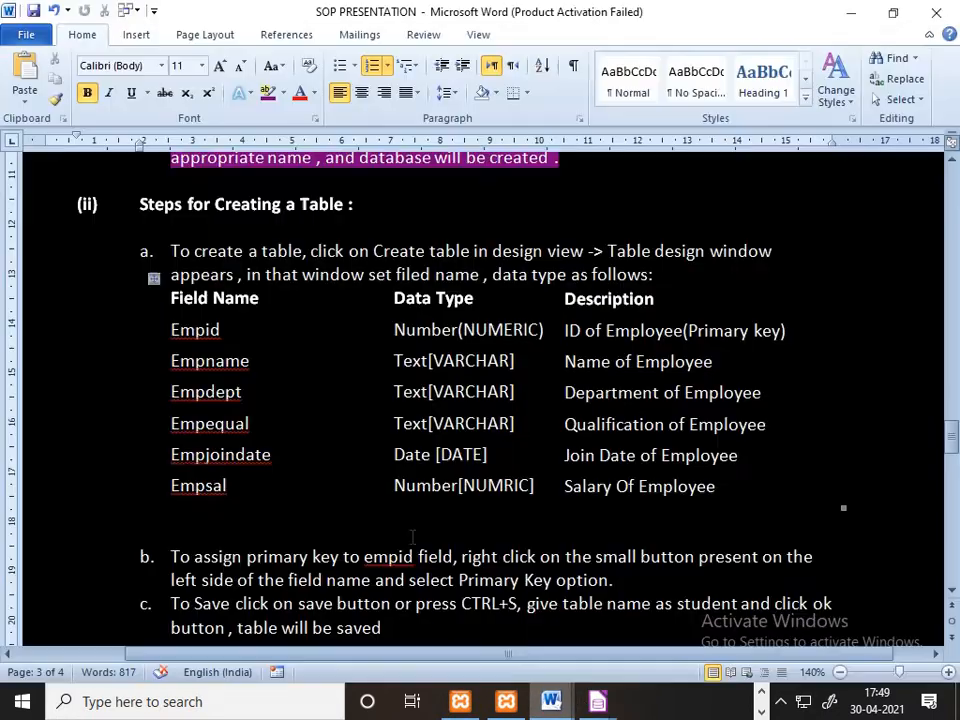
scroll(240, 330, down, 1)
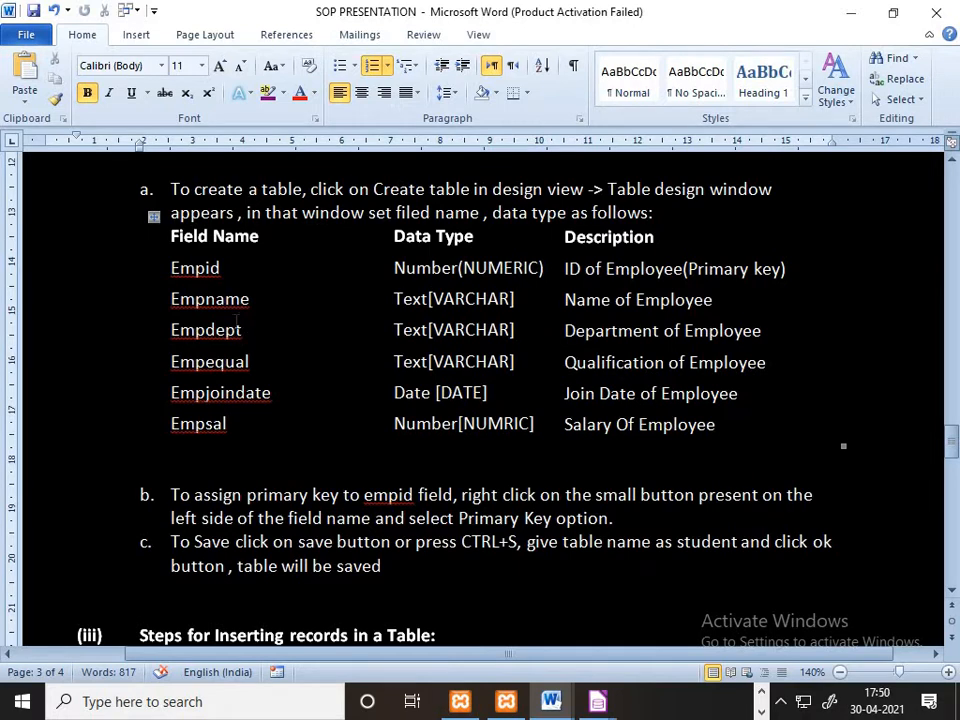
mouse_move(590, 698)
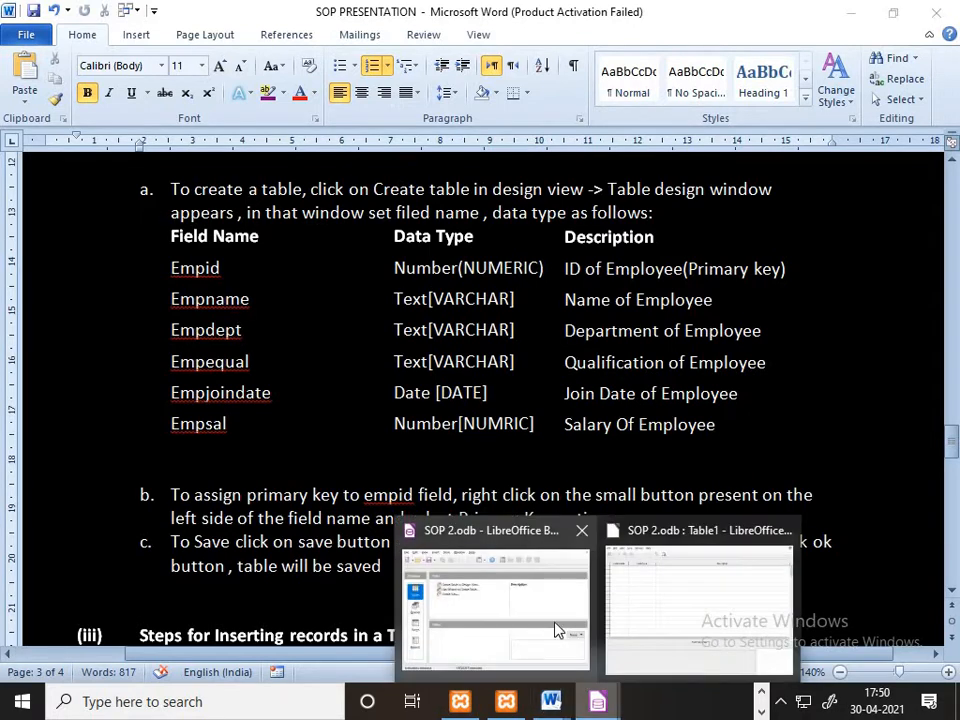
click(637, 640)
click(60, 132)
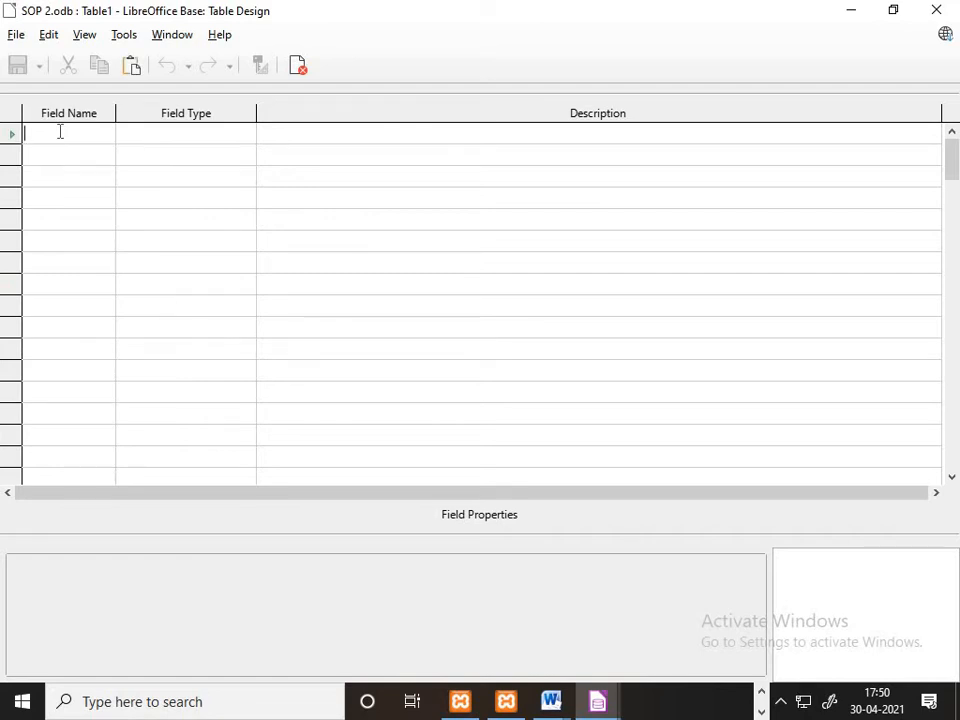
text(E)
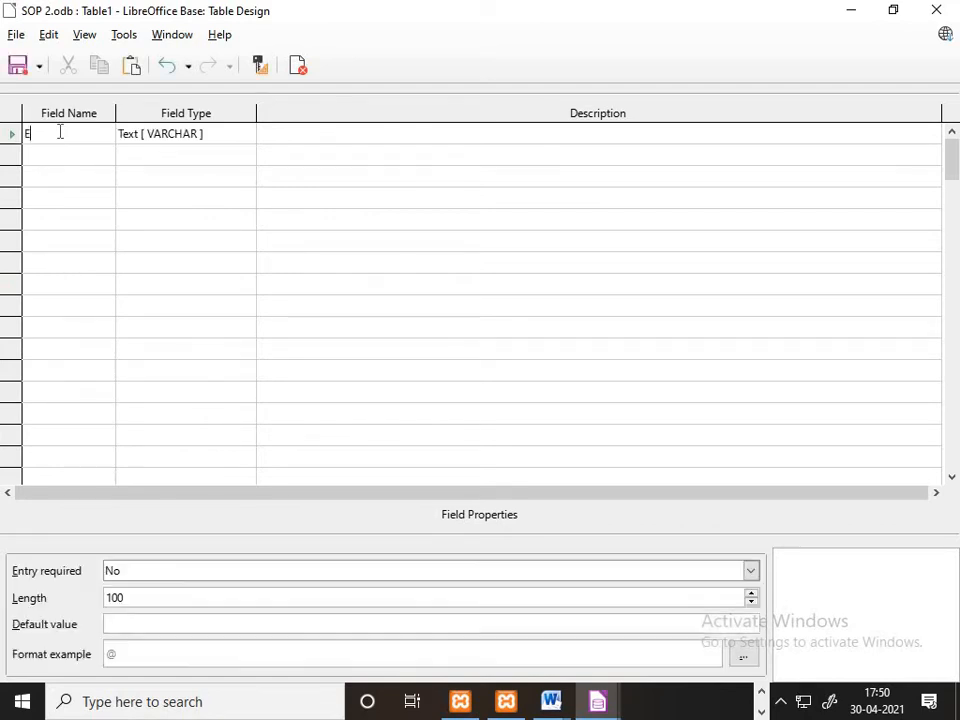
text(mpl)
text(d)
key(Tab)
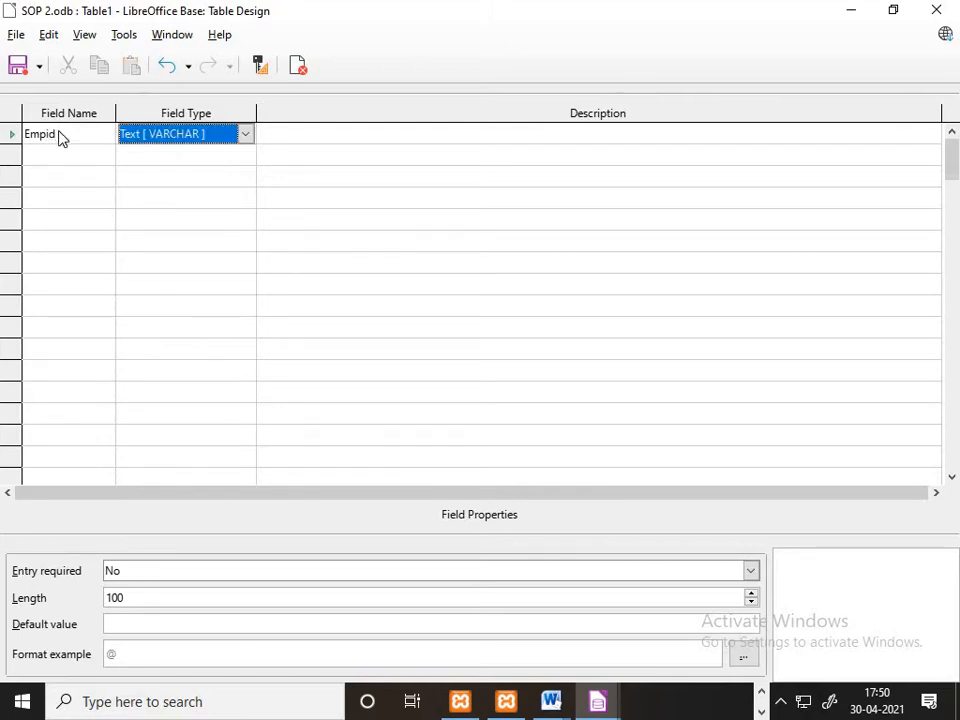
Set the Empid field's type to Number [ NUMERIC ] and its description to "ID of Employee (Primary Key)"
key(n)
key(Tab)
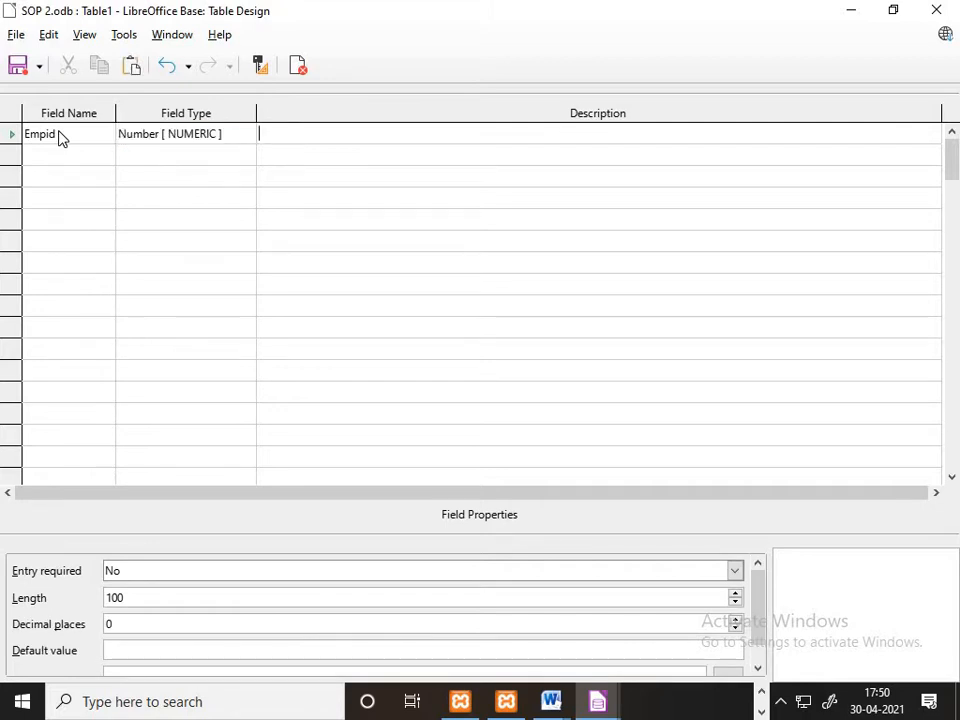
text(ID of Empl)
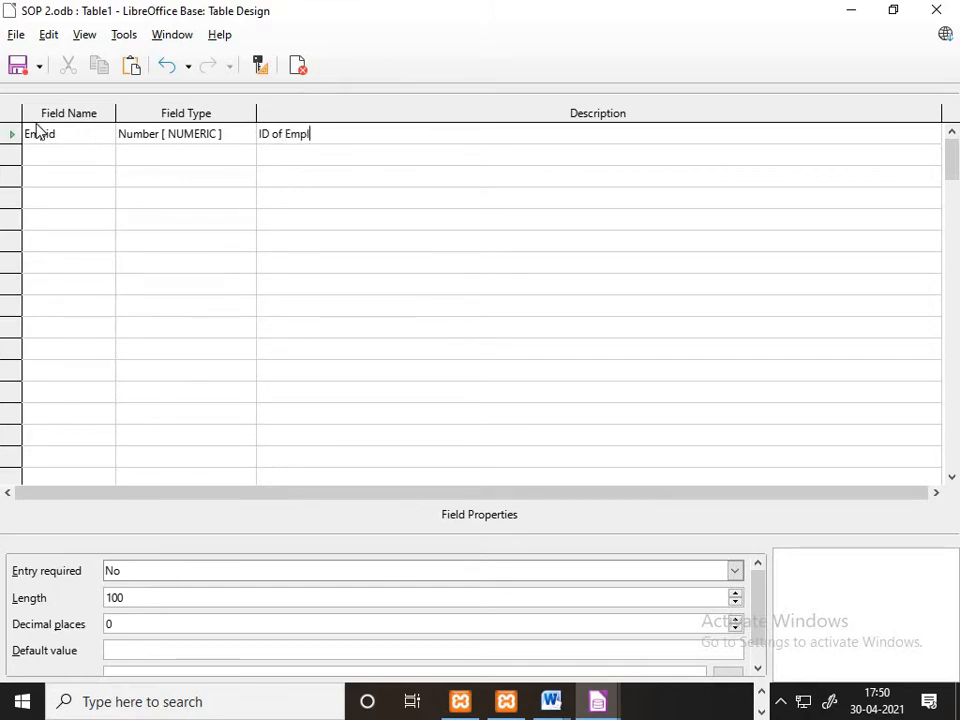
text(oyee (Primary)
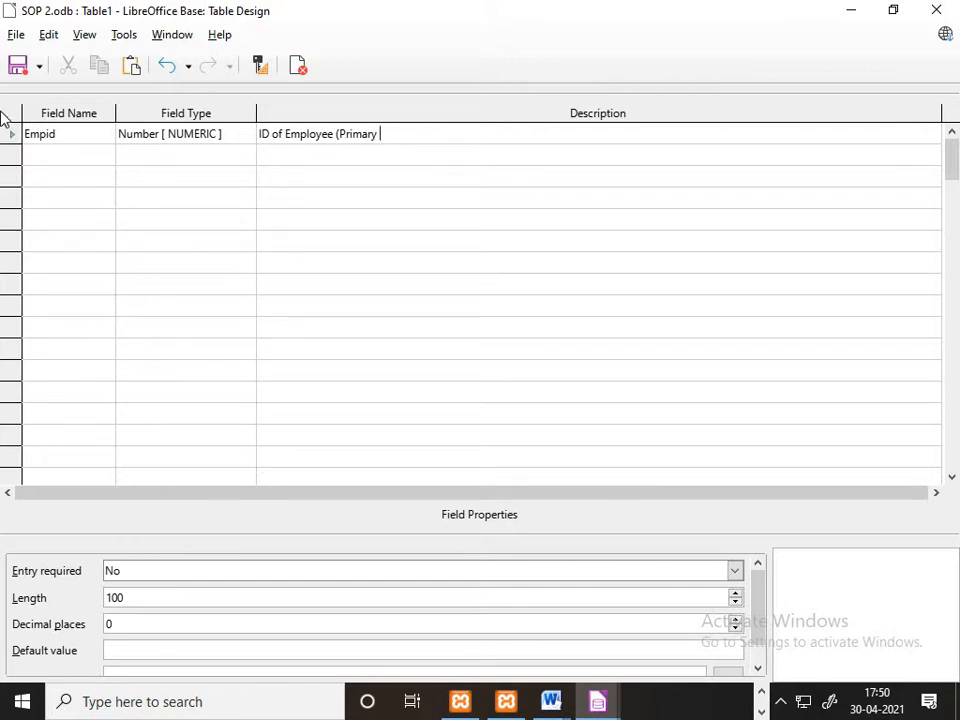
text(Key))
key(Return)
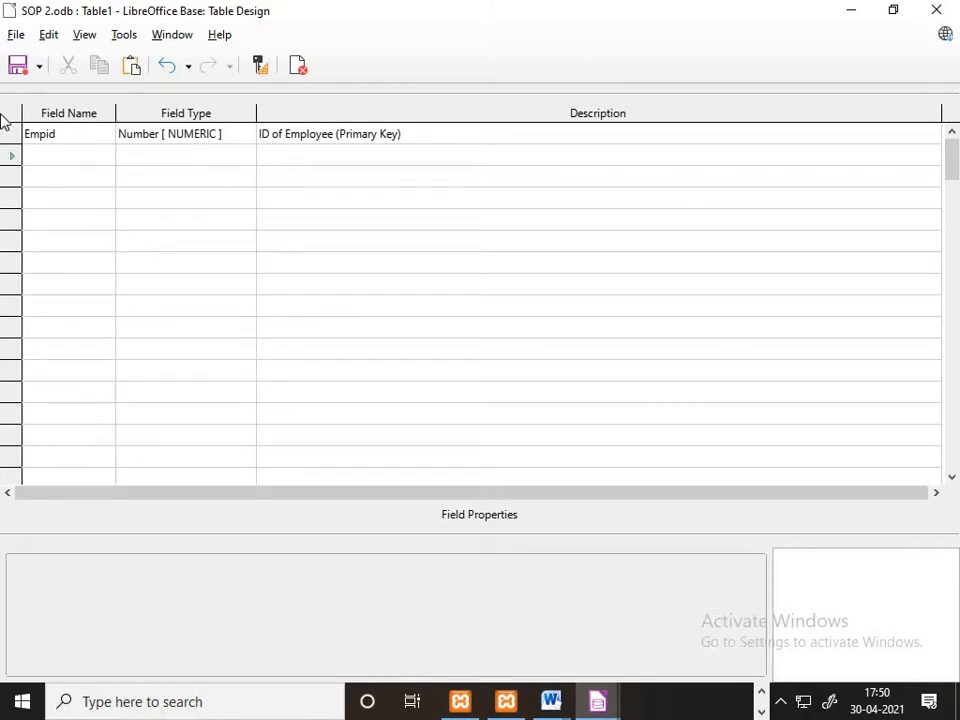
Add a second field Empname of type Text [ VARCHAR ] with the description "Name of Employee"
text(Empnam)
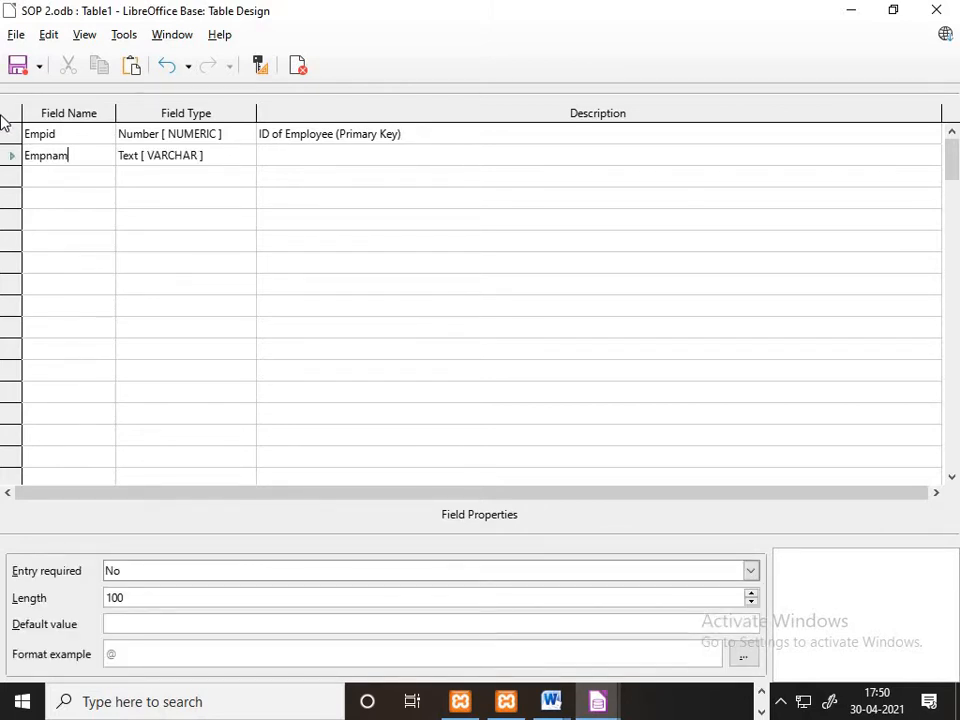
text(e)
key(Tab)
key(Tab)
text(Name of )
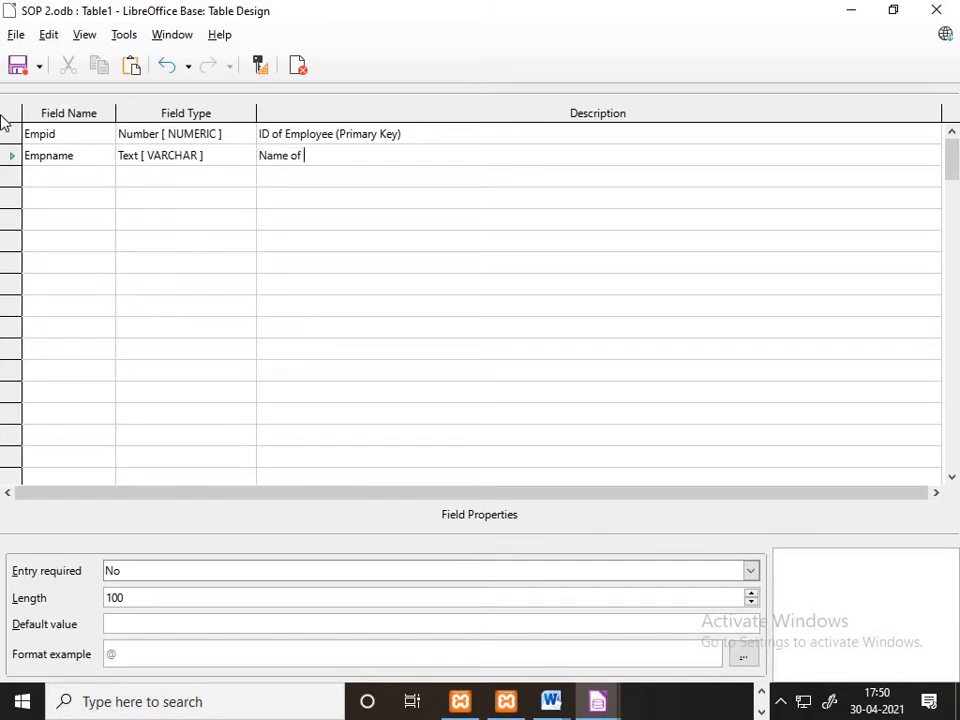
text(Employee)
key(Tab)
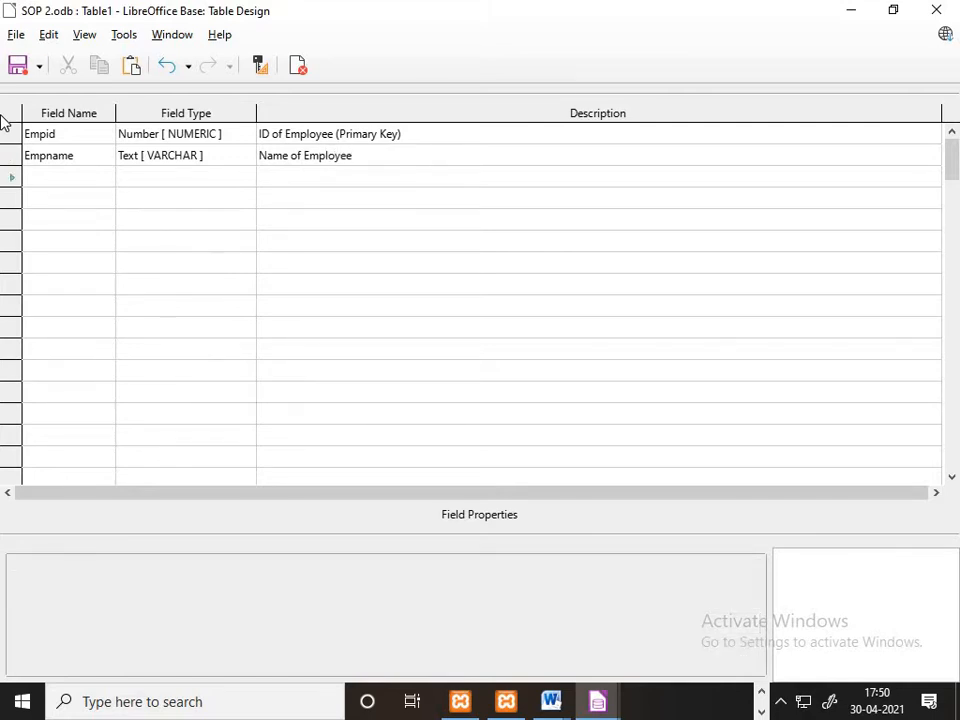
Add a third field Empdept of type Text [ VARCHAR ] with the description "Department of Employee"
text(Empd)
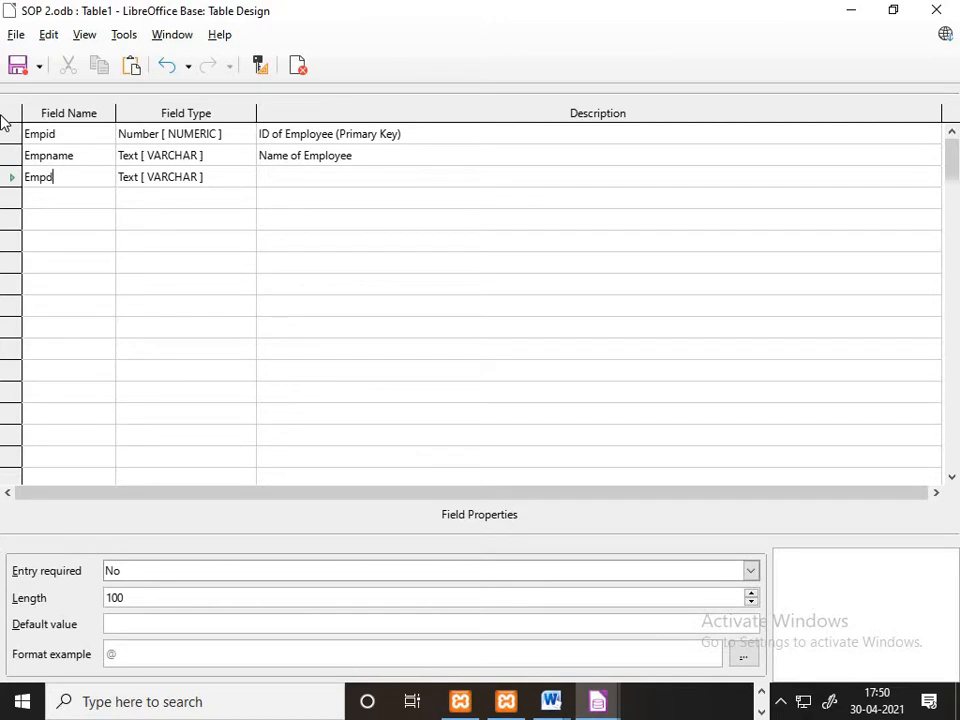
text(ept)
key(Tab)
key(Tab)
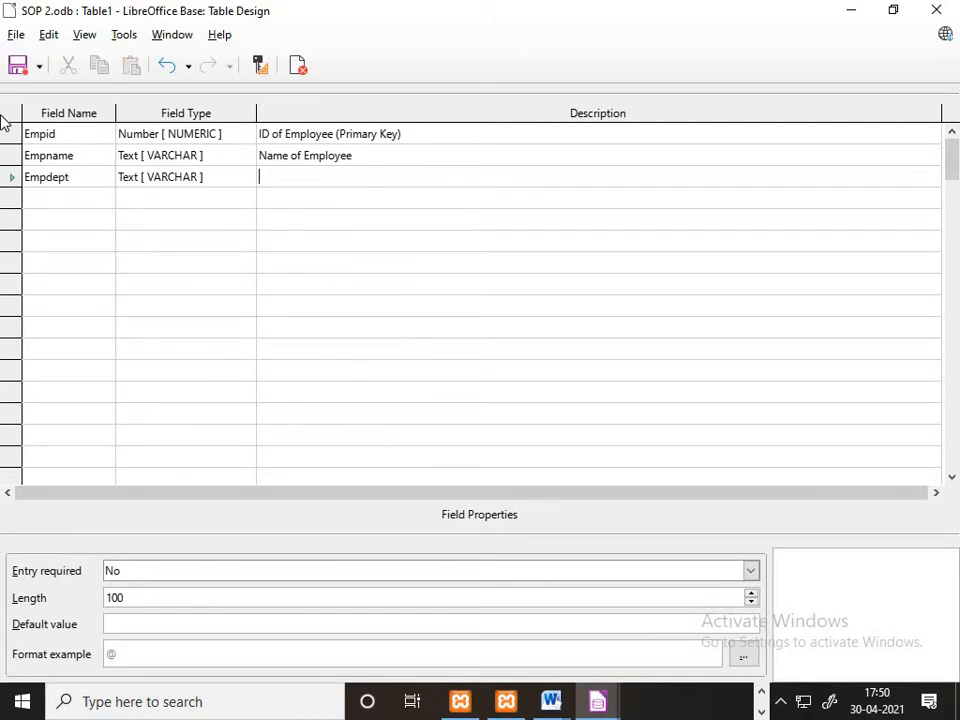
text(Department of )
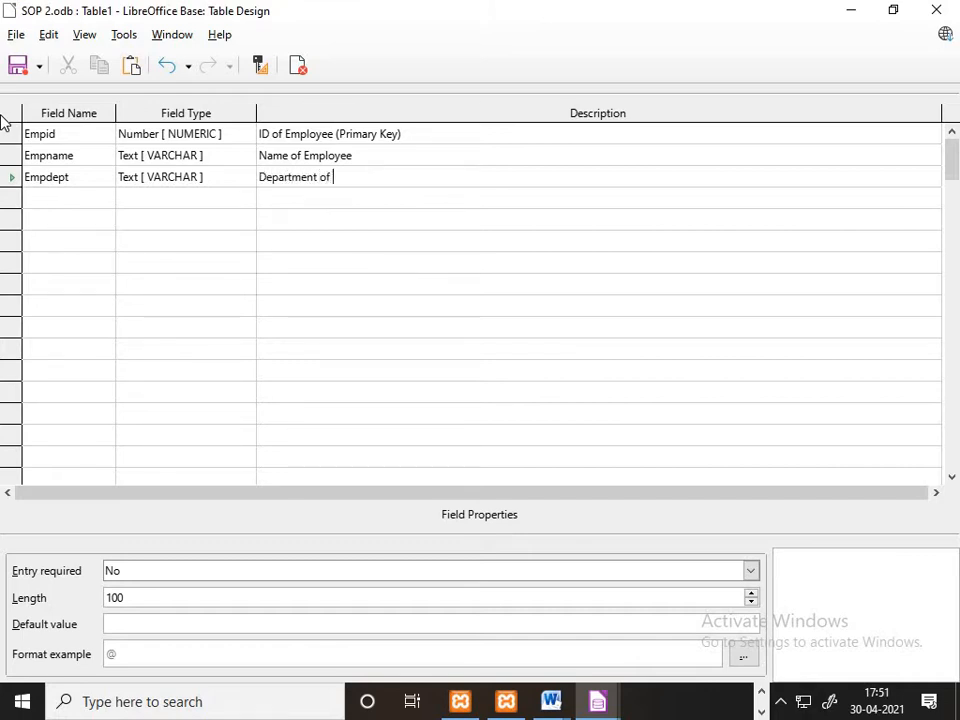
text(Employee)
key(Tab)
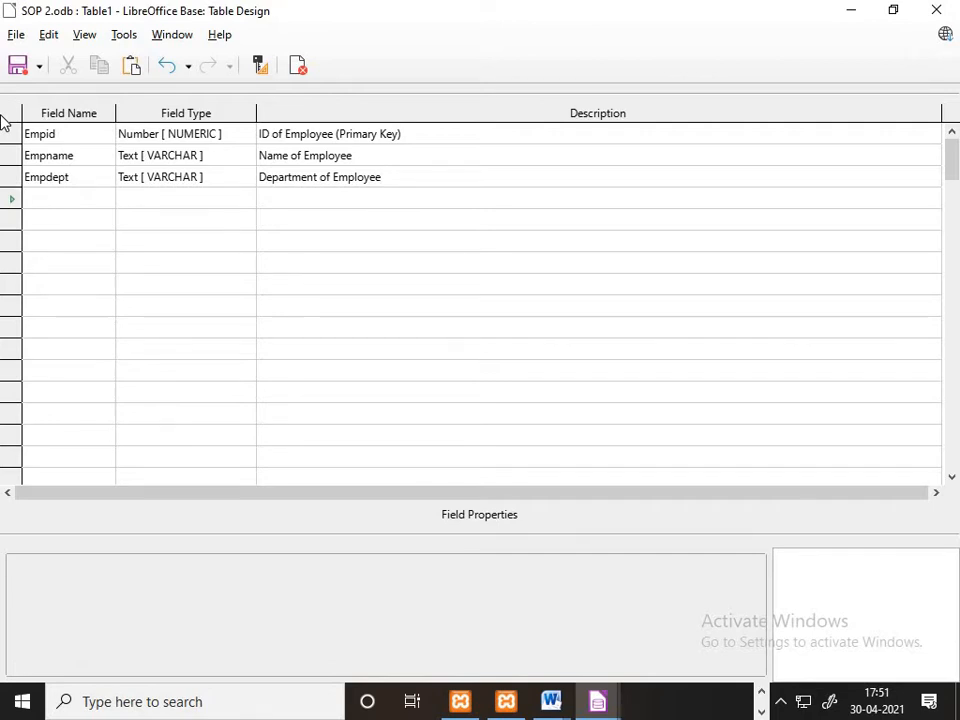
Add a fourth field Empqual of type Text [ VARCHAR ] with the description "Qualification of Employee"
text(Emp)
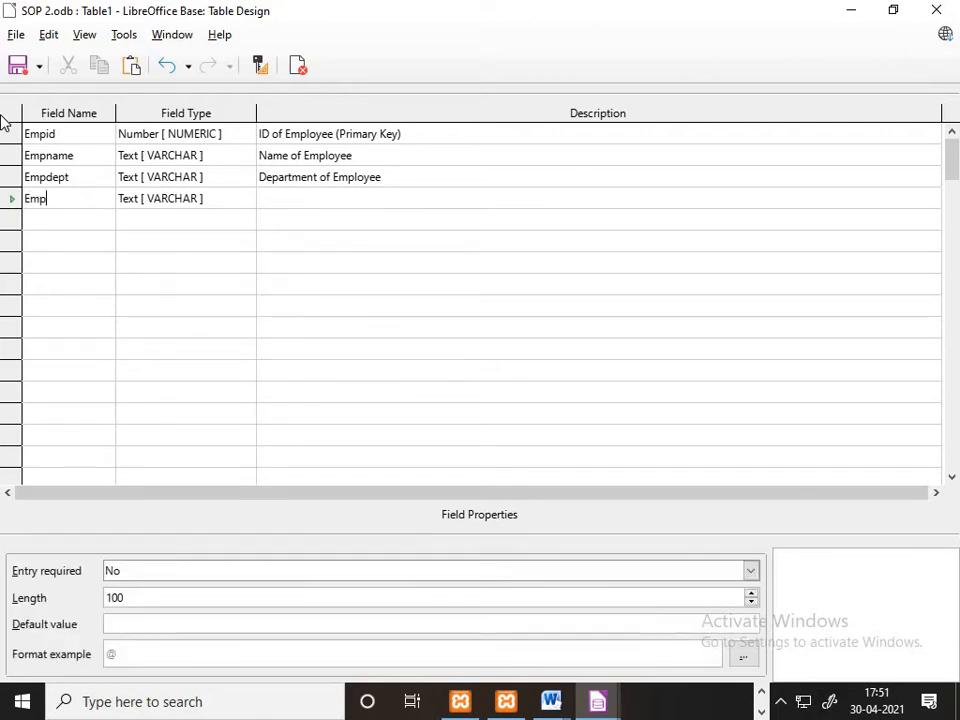
text(quali)
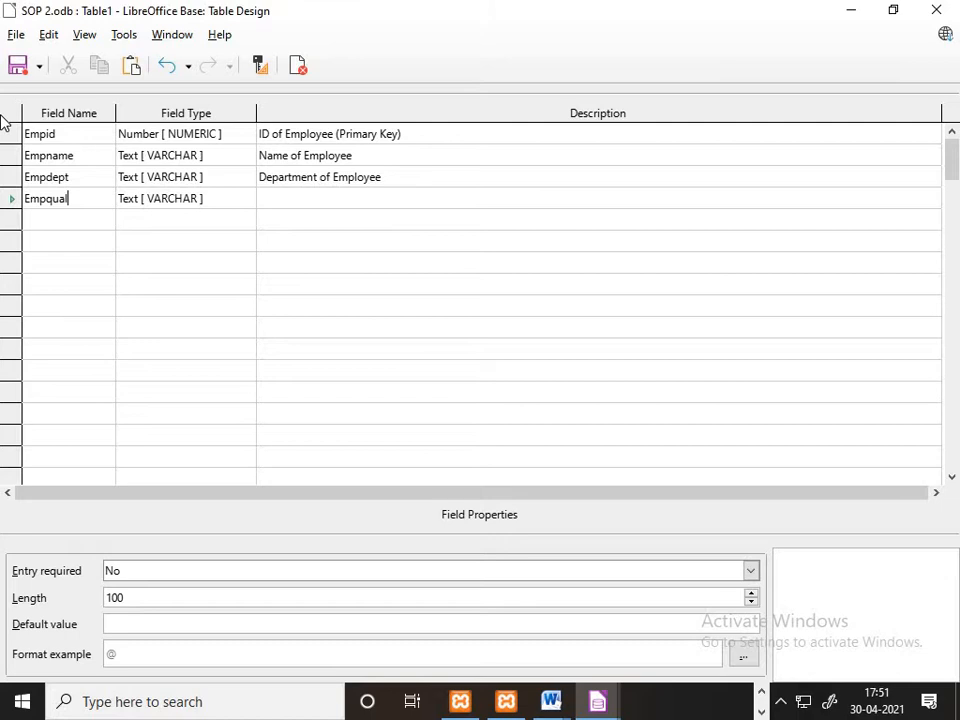
key(Tab)
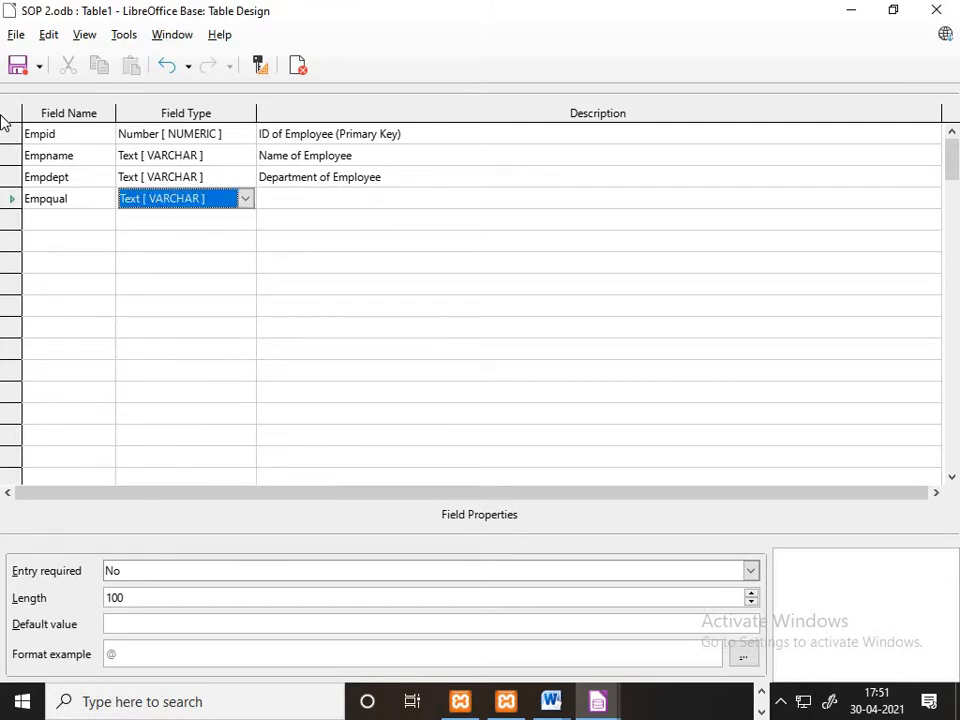
key(Tab)
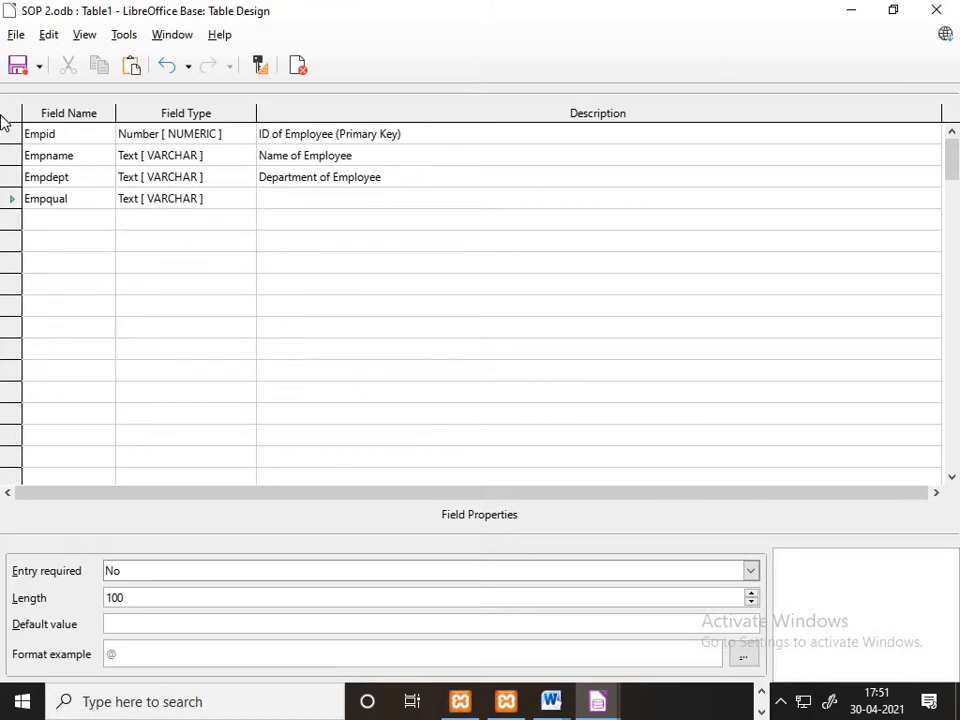
text(Qualification of Employee)
key(Tab)
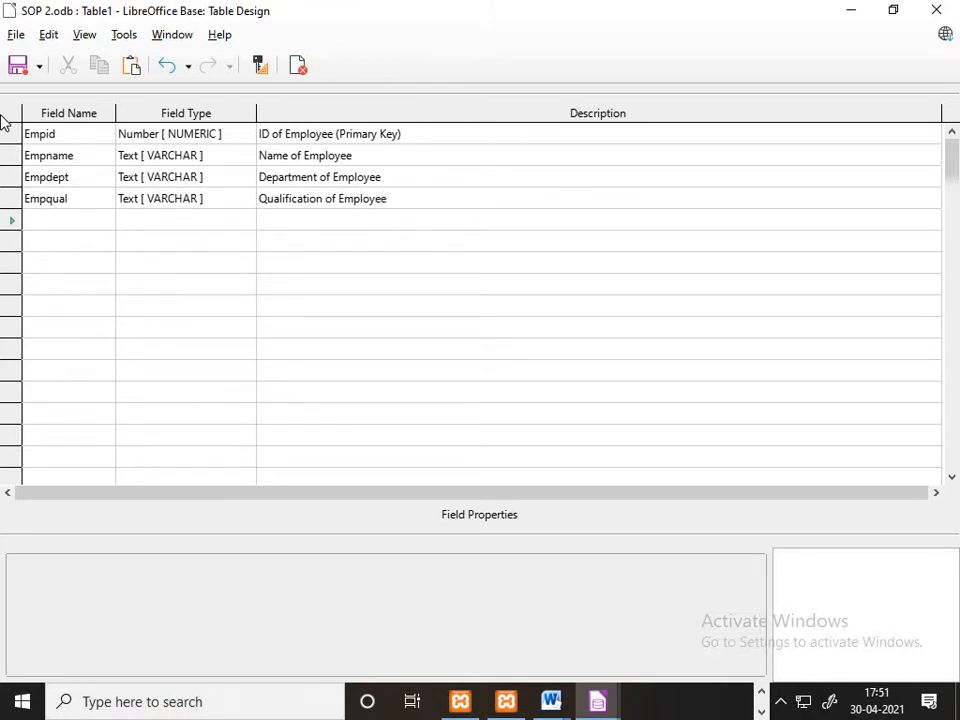
Add a fifth field Empjoindate of type Date [ DATE ] with the description "Join Date of Employee"
text(Emp)
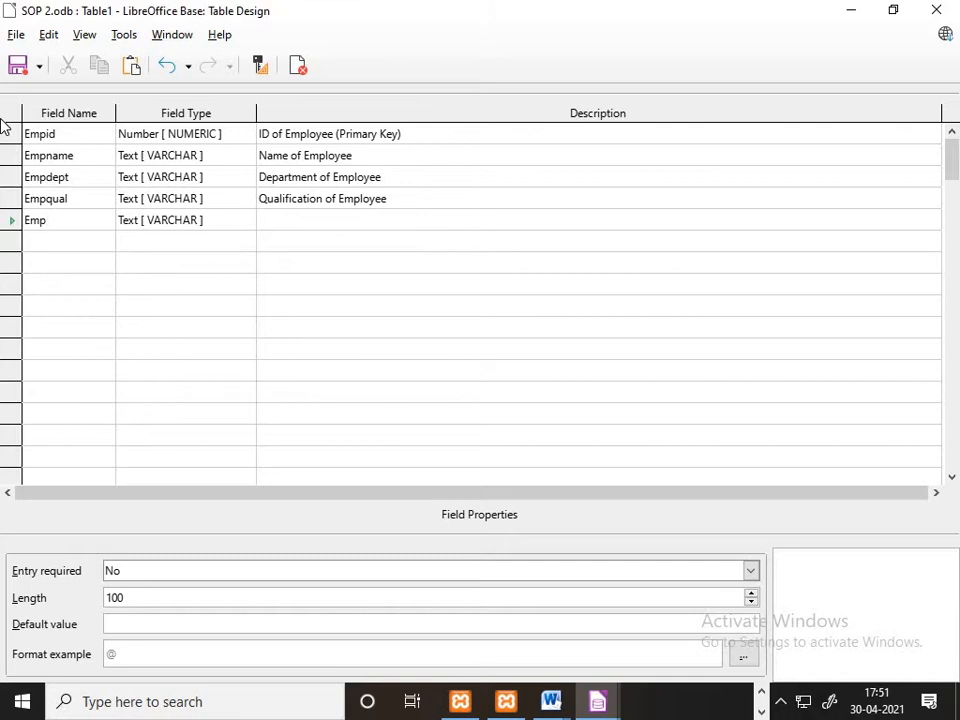
text(joindate)
key(Tab)
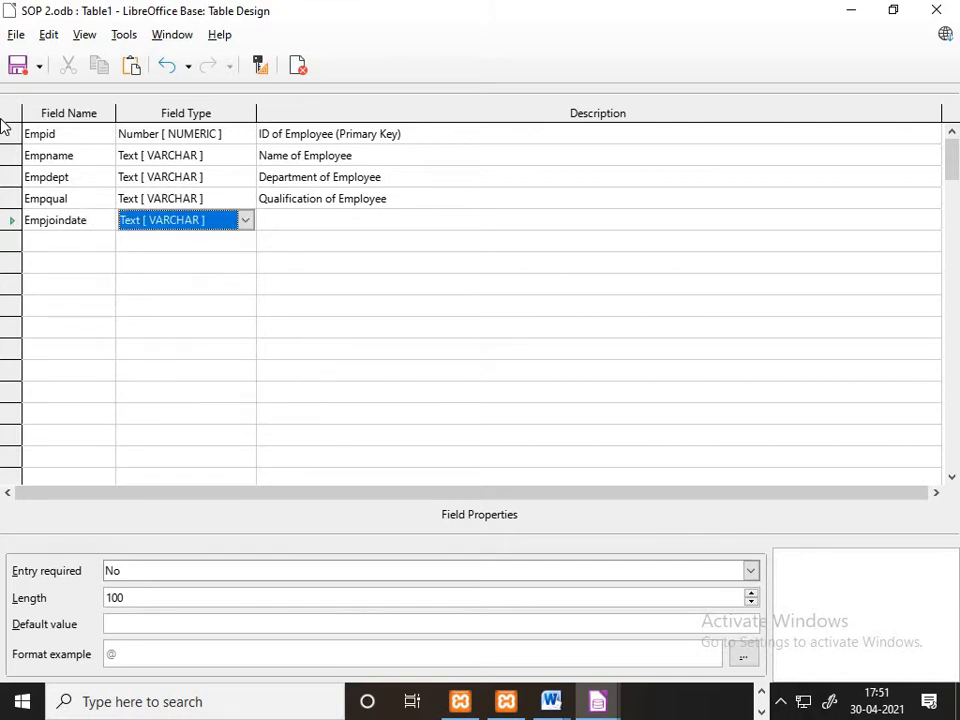
key(d)
key(Tab)
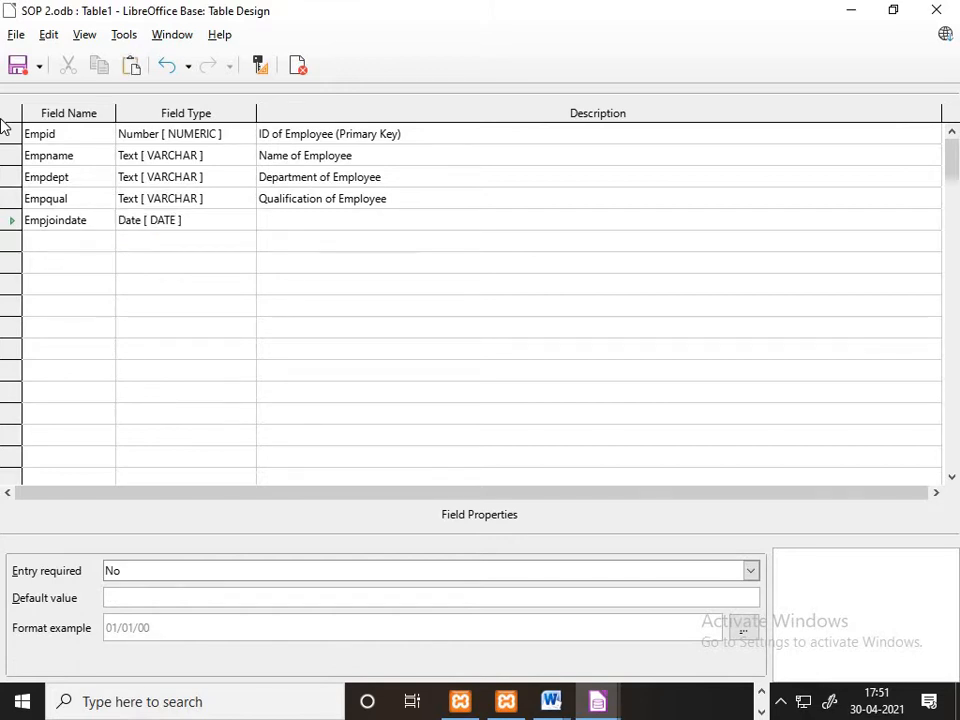
text(Join Date of Empl)
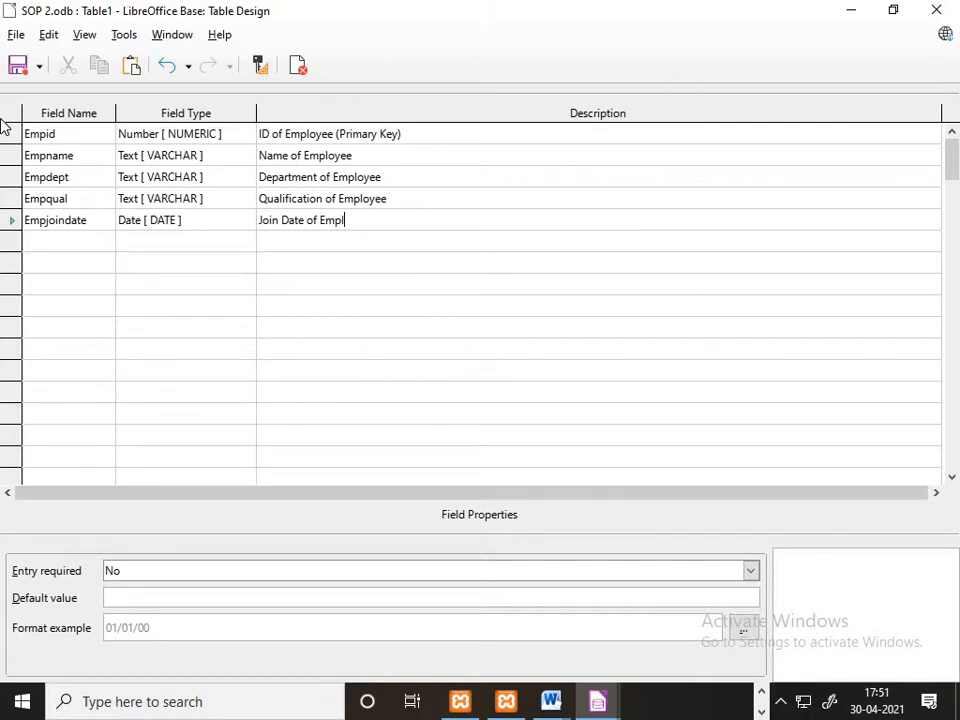
text(oyee)
key(Return)
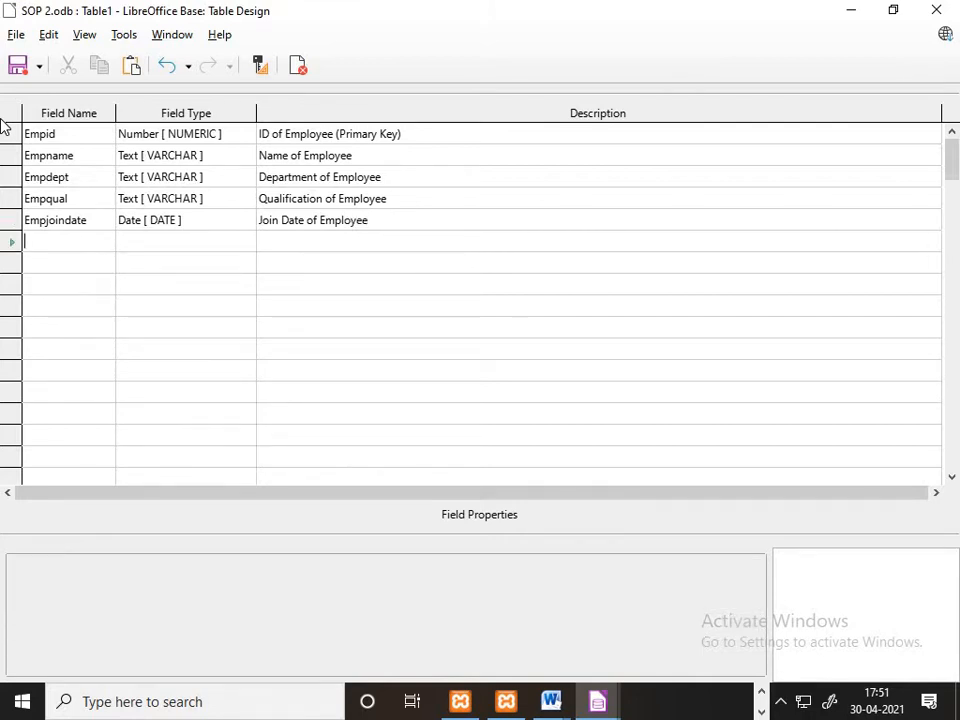
Add a sixth field Empsal of type Number [ NUMERIC ] with the description "Salary of Employee"
text(Empsal)
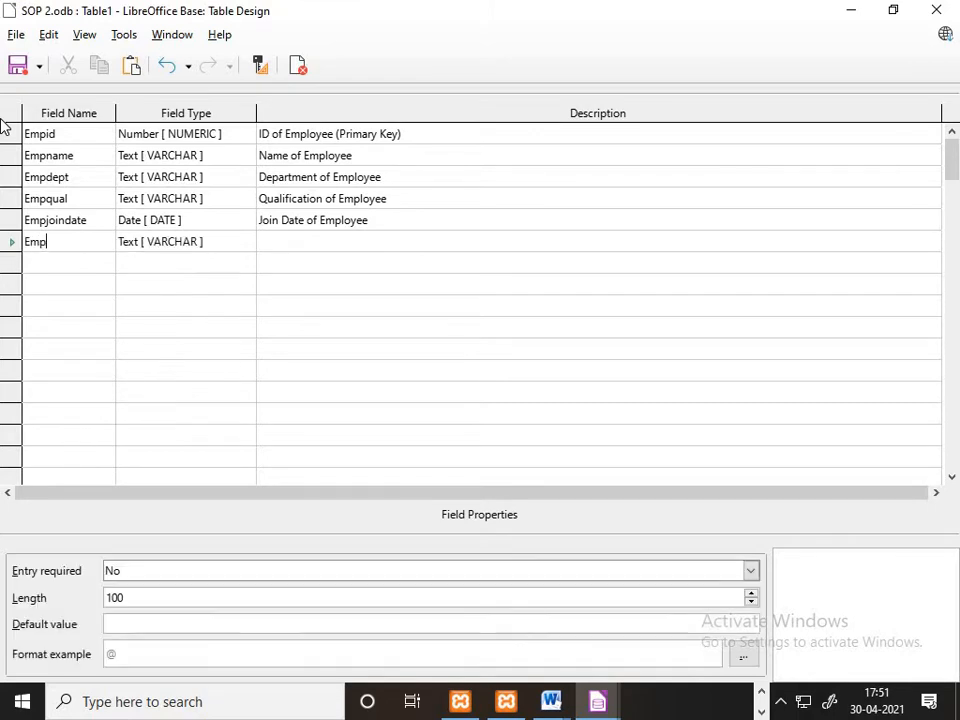
key(Return)
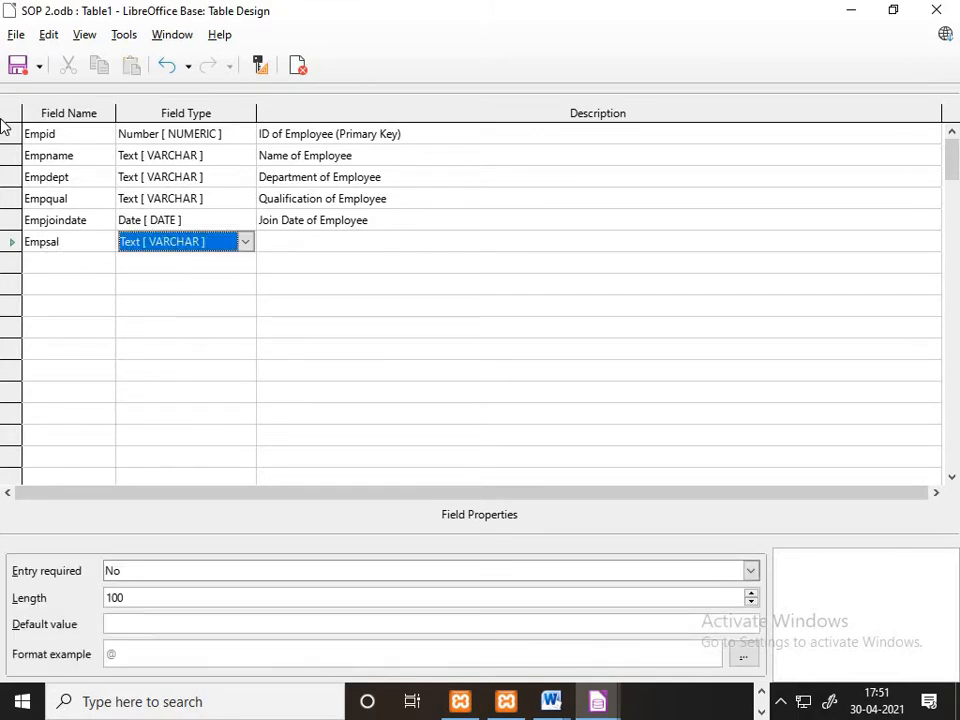
key(n)
key(Return)
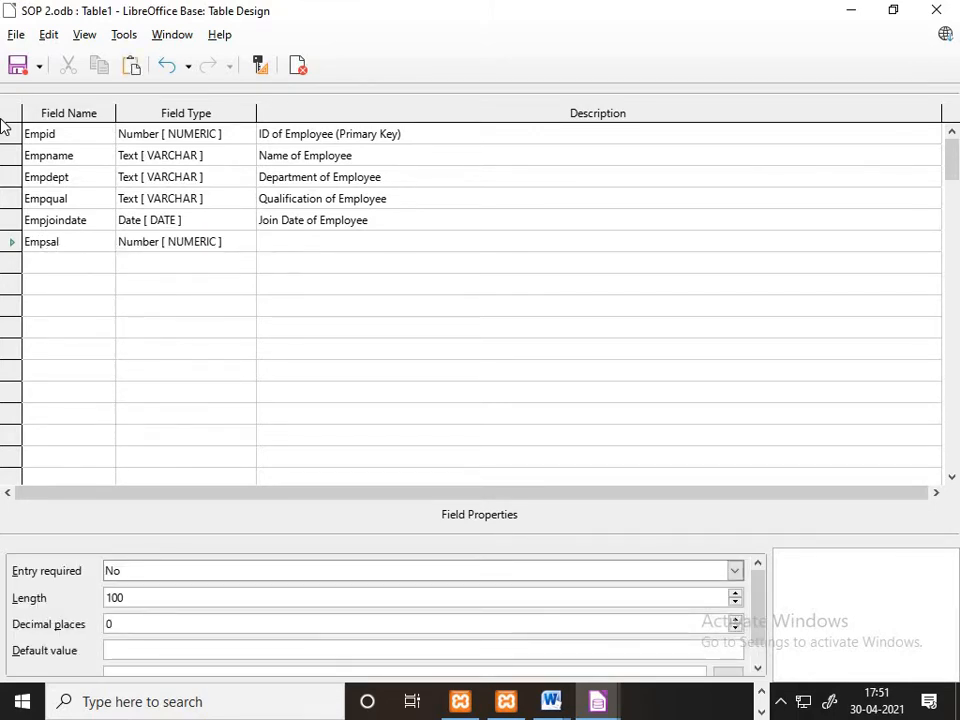
text(Salary of Emp)
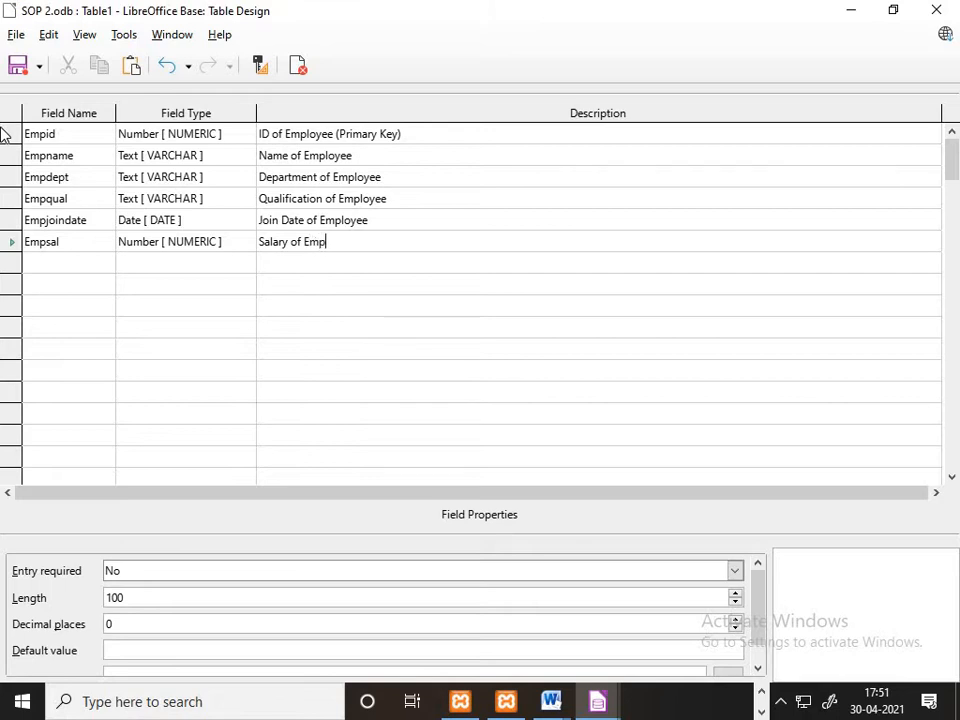
text(loyee)
click(15, 34)
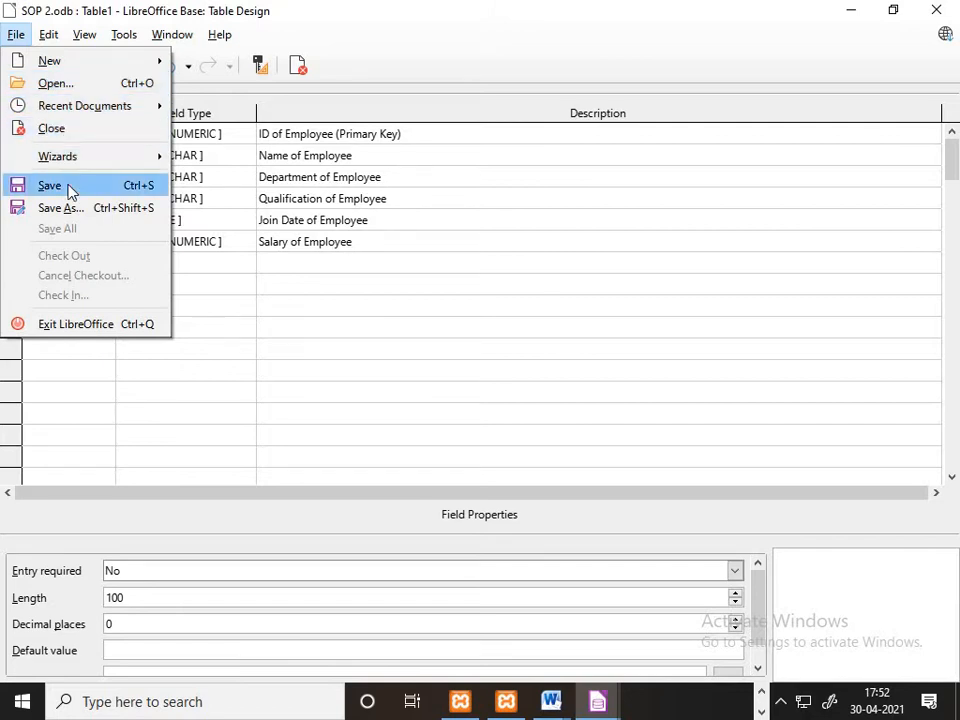
click(50, 186)
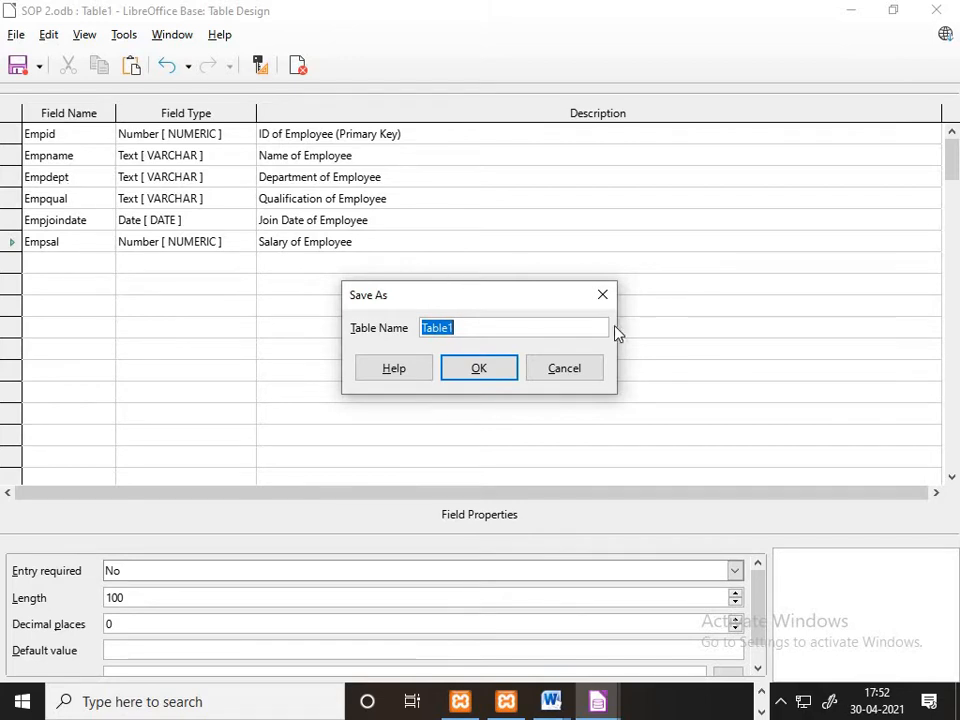
click(605, 296)
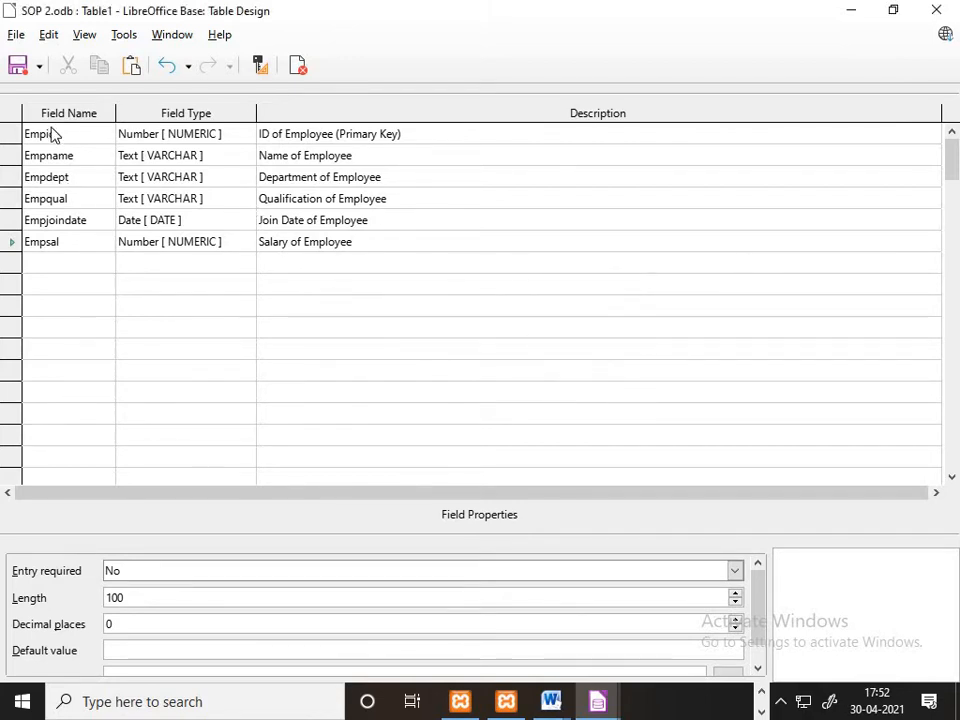
Check the primary key instructions in the Word document and make Empid the table's primary key in LibreOffice Base
key(alt+Tab)
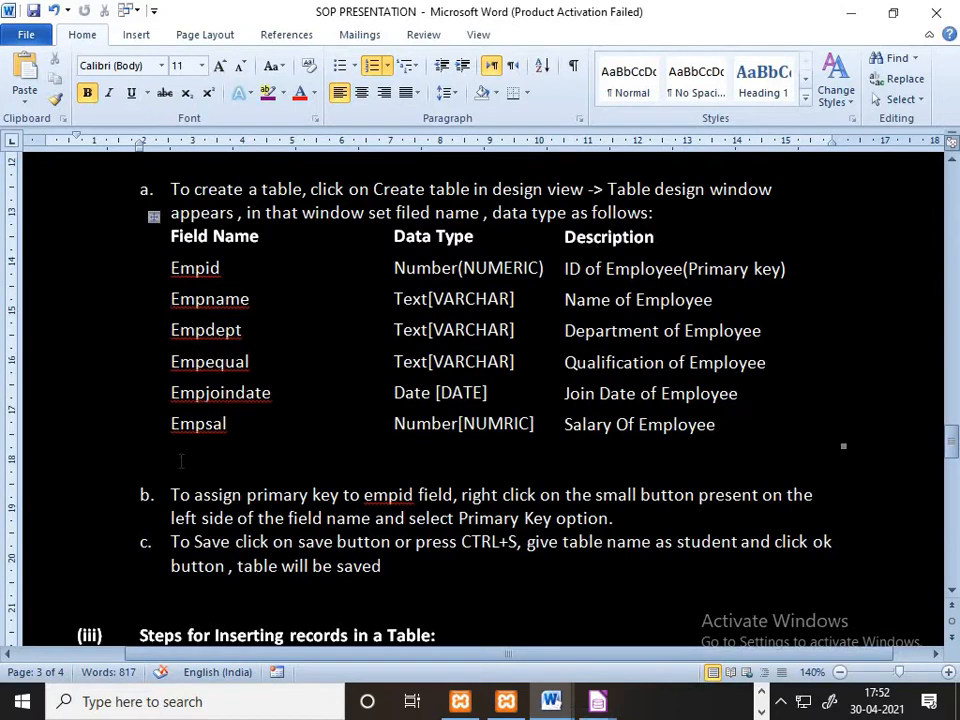
scroll(182, 461, down, 2)
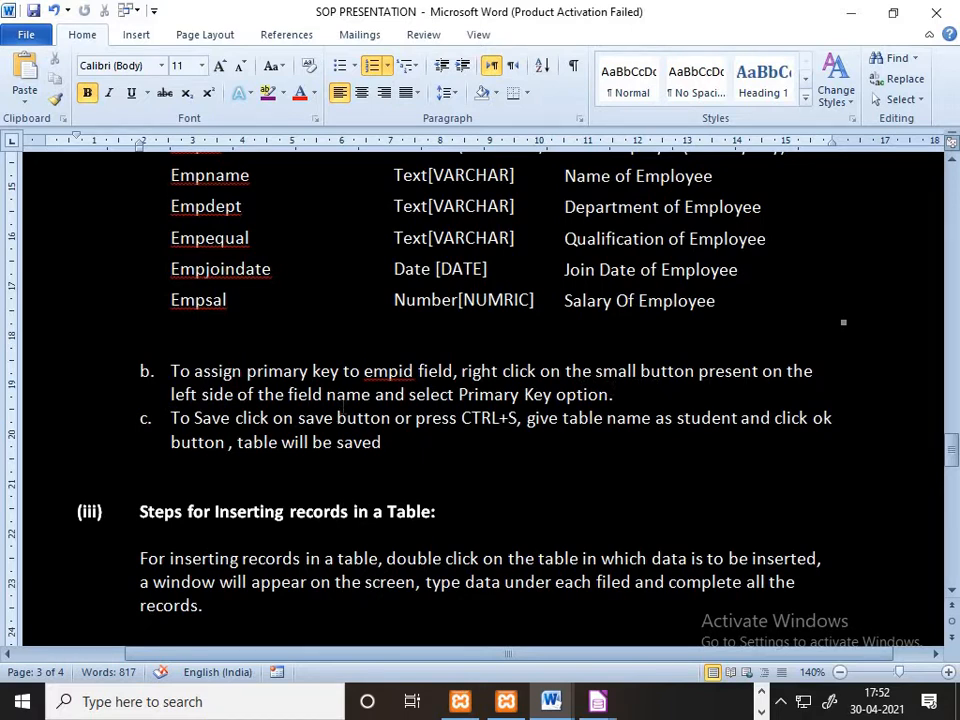
key(alt+Tab)
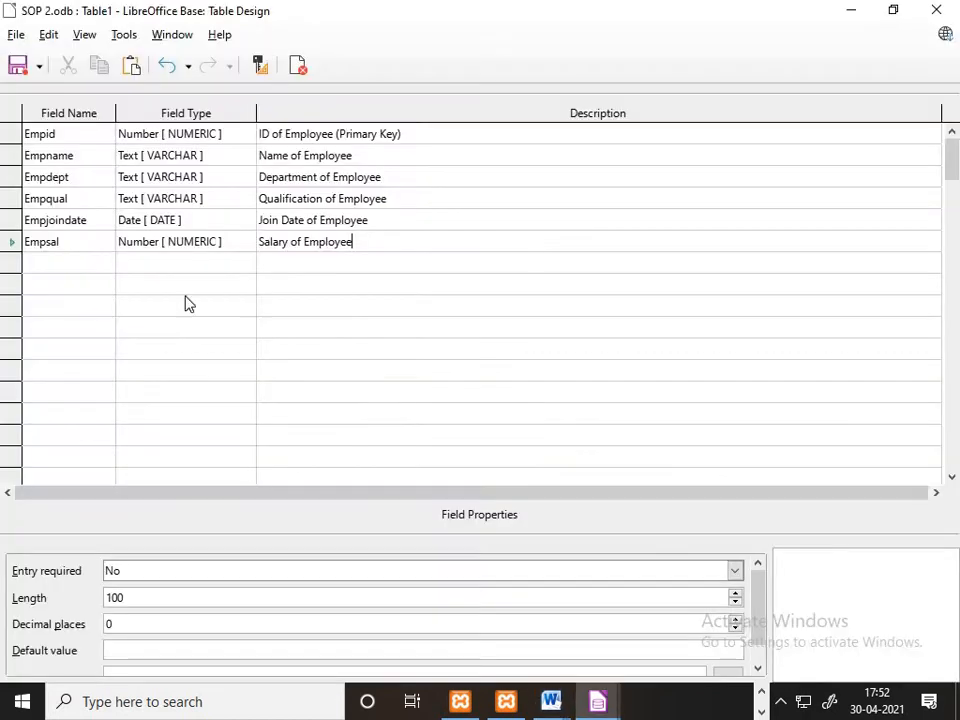
click(10, 138)
right_click(11, 139)
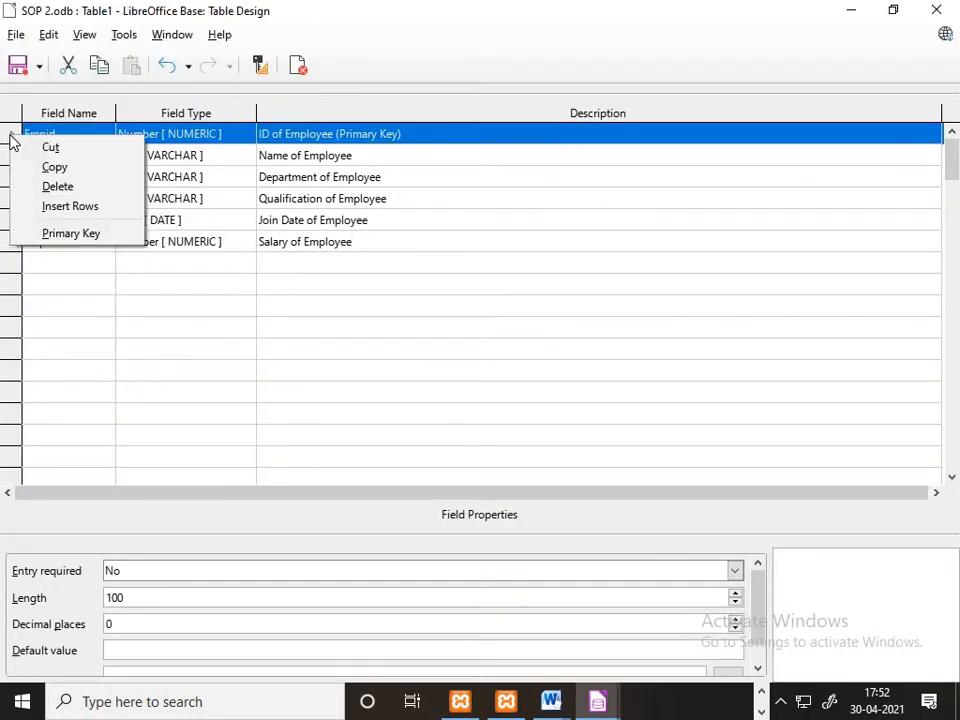
click(71, 232)
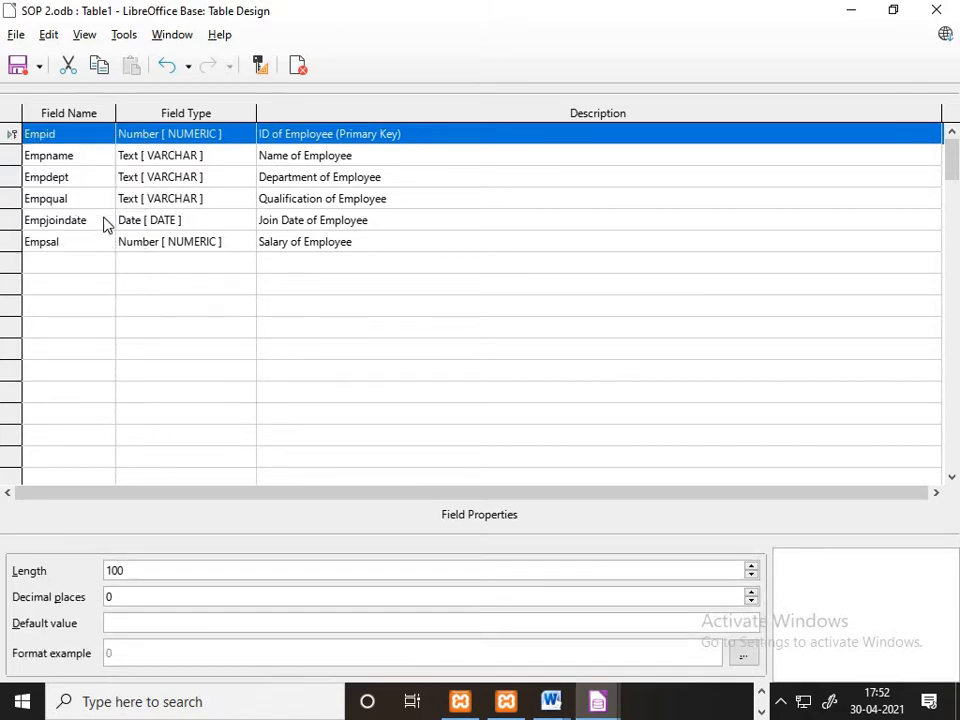
Check the saving instructions in the Word document and save the table design under the name student
key(alt+Tab)
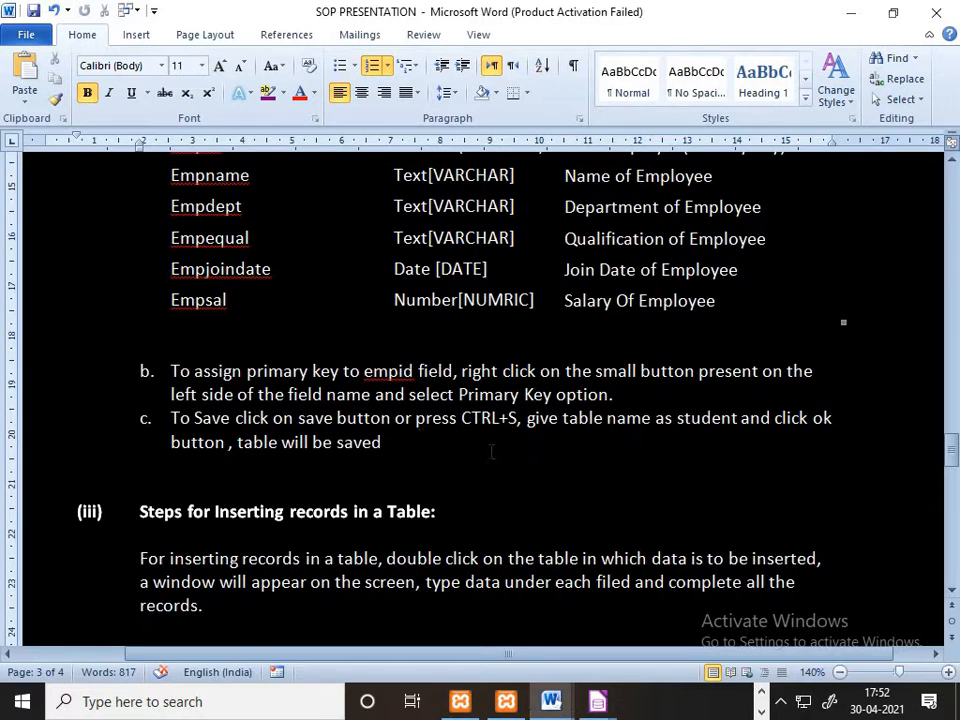
key(alt+Tab)
click(16, 34)
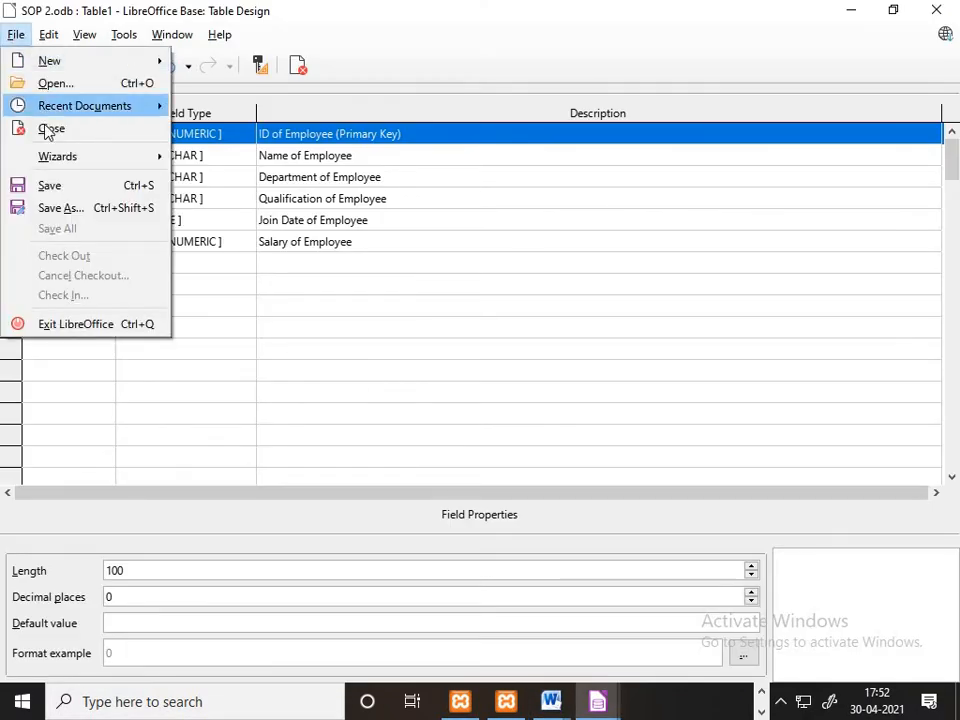
click(47, 185)
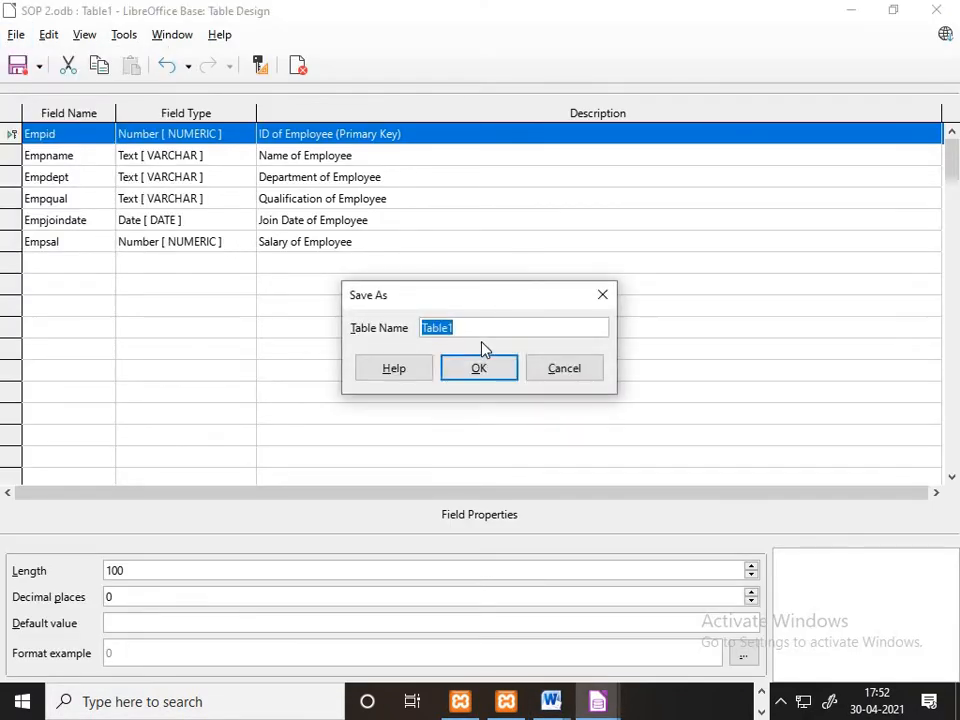
text(student)
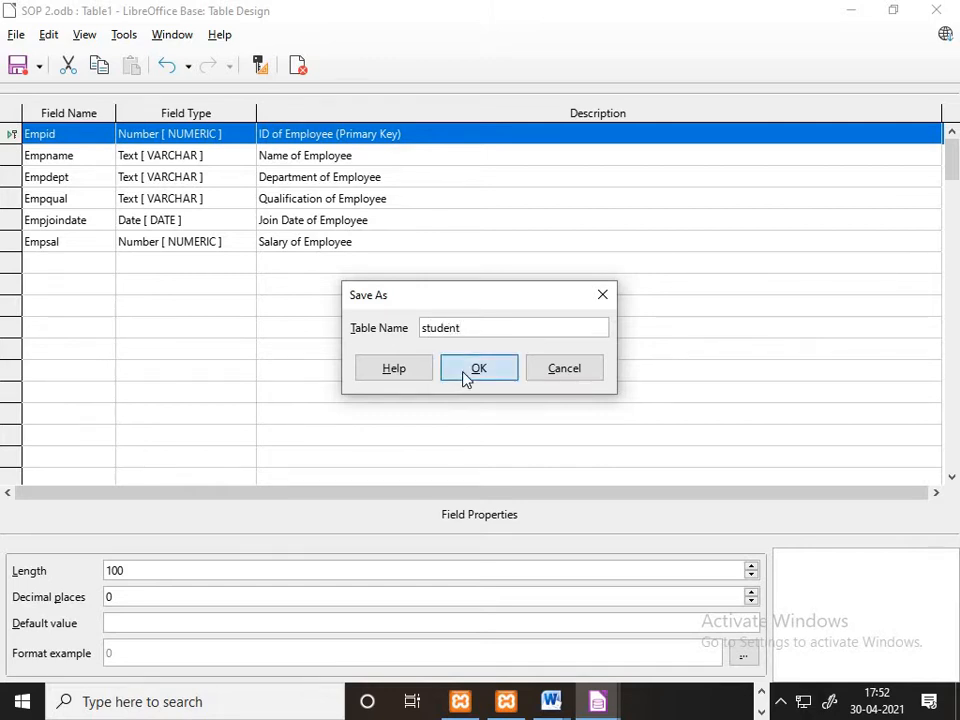
click(474, 369)
Switch to the Word document and highlight the whole "Steps for Creating a Table" section through item c
key(alt+Tab)
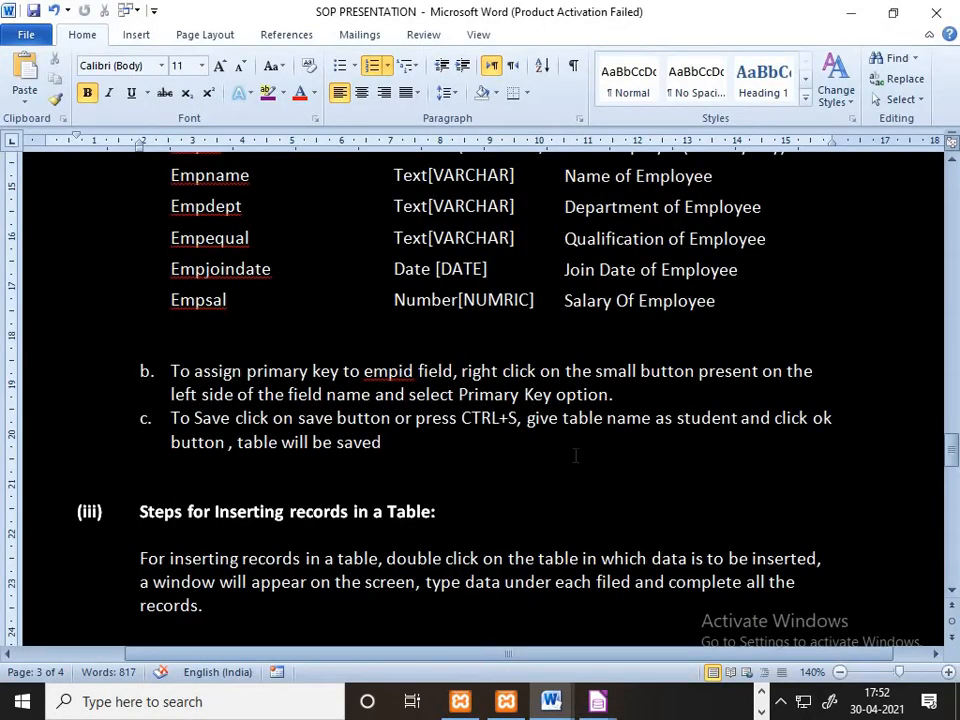
drag(381, 442, 143, 291)
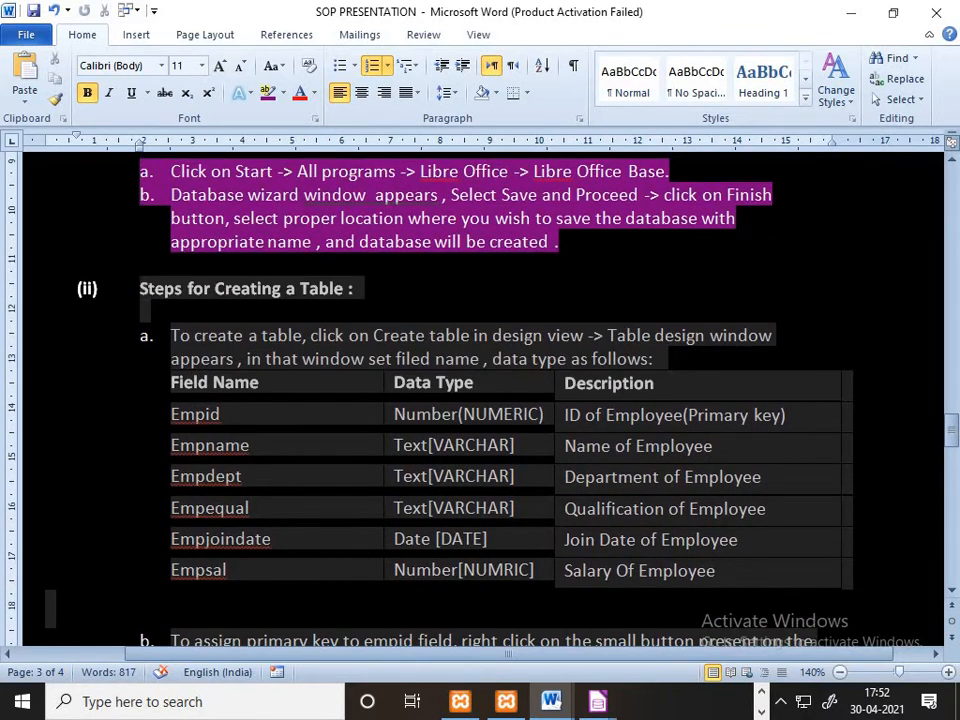
click(267, 92)
Read the steps for inserting records in Word, then switch to the SOP 2 database in LibreOffice Base and open the student table
scroll(235, 363, down, 6)
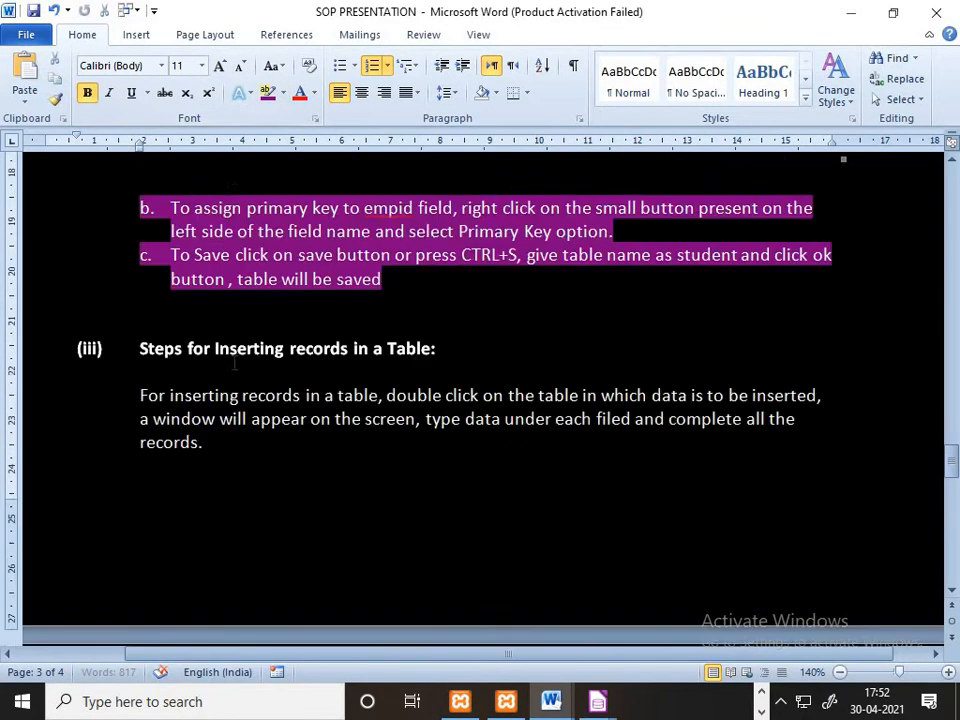
scroll(235, 363, down, 3)
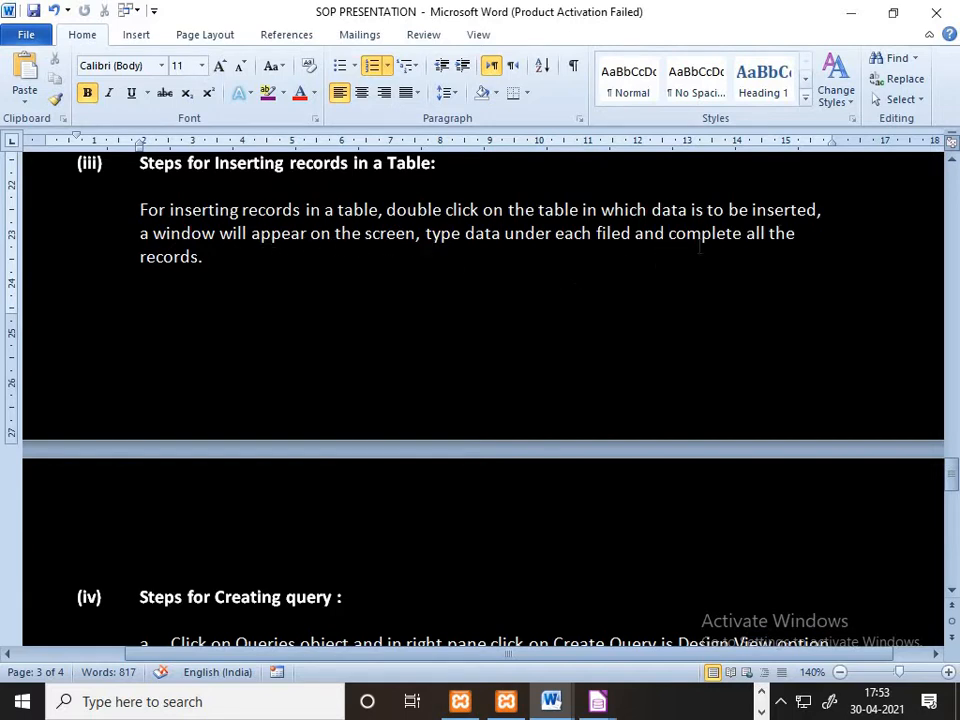
scroll(454, 340, down, 1)
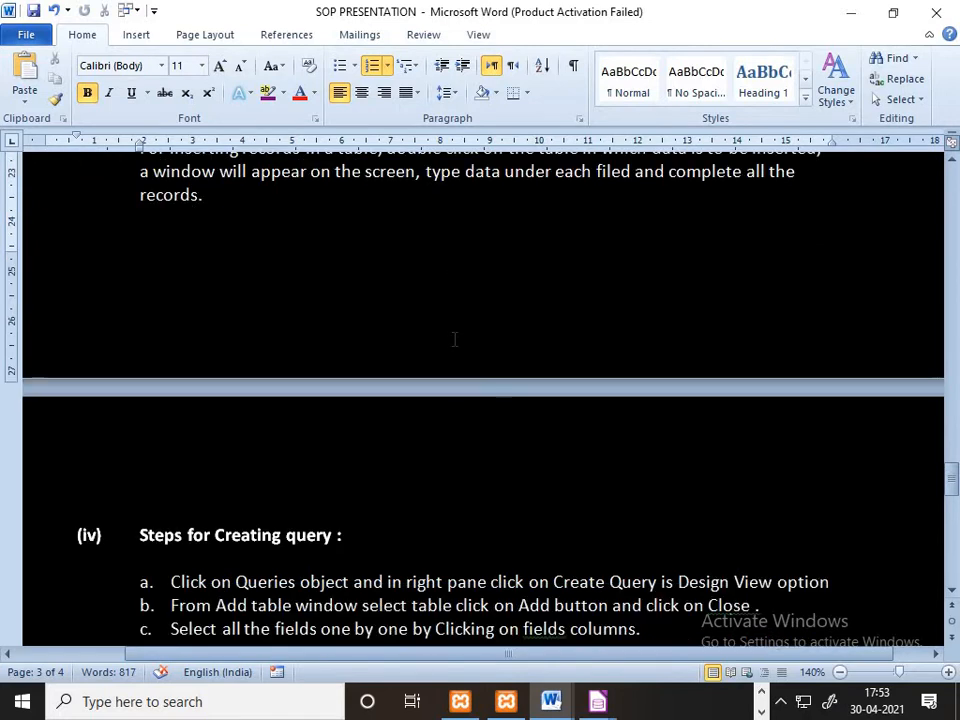
key(alt+Tab)
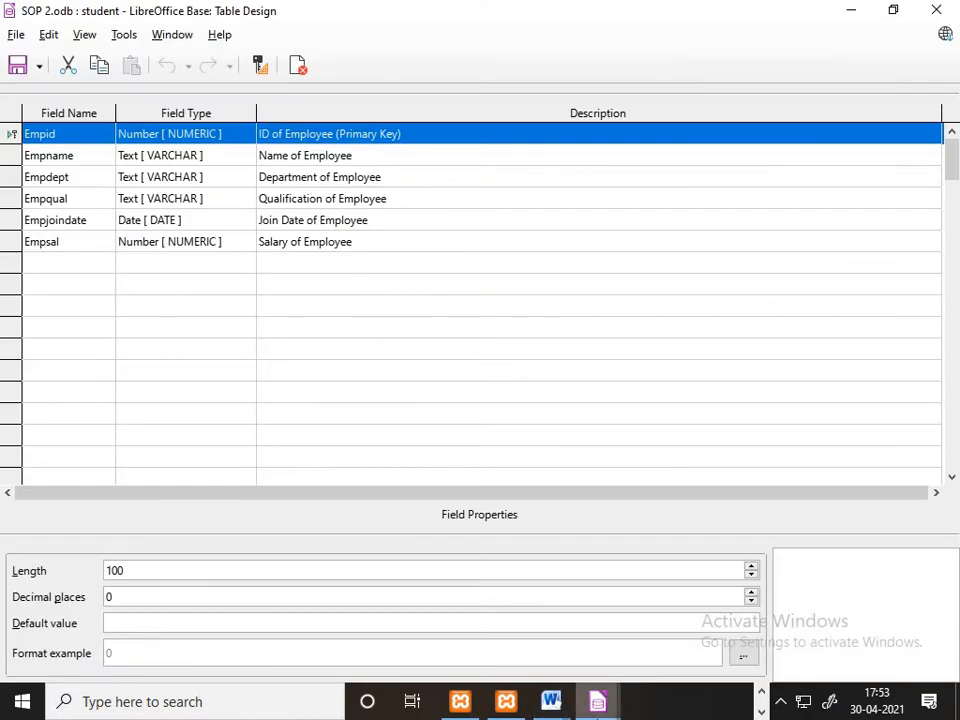
click(586, 700)
click(542, 647)
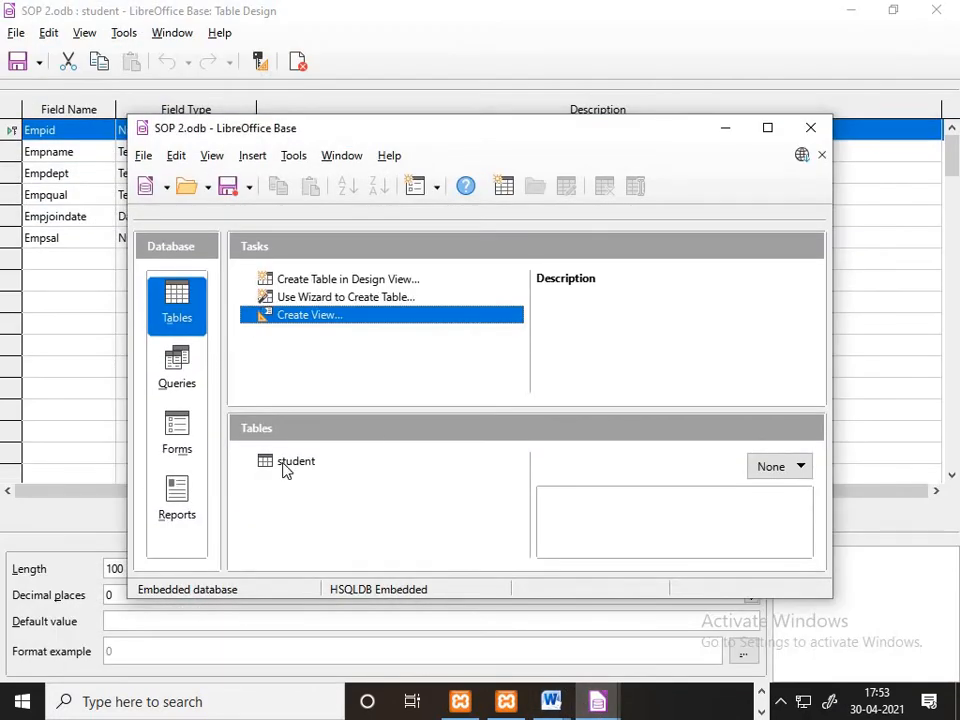
double_click(288, 465)
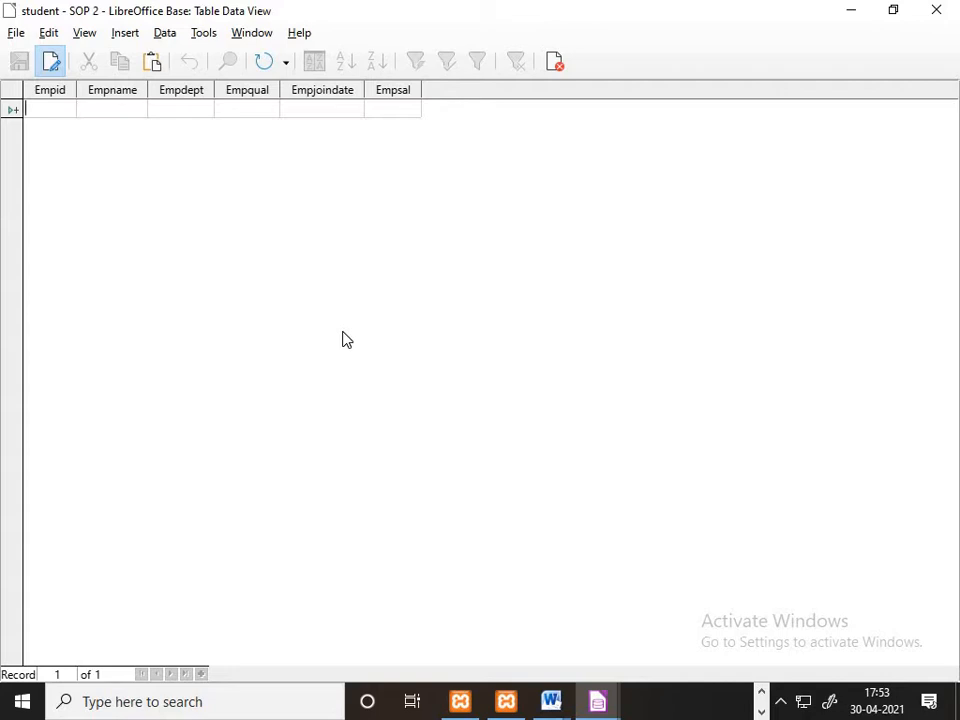
Add record 101 with the employee's name, department Accounts, qualification MBA, join date 01/01/05 and salary 85000
text(101)
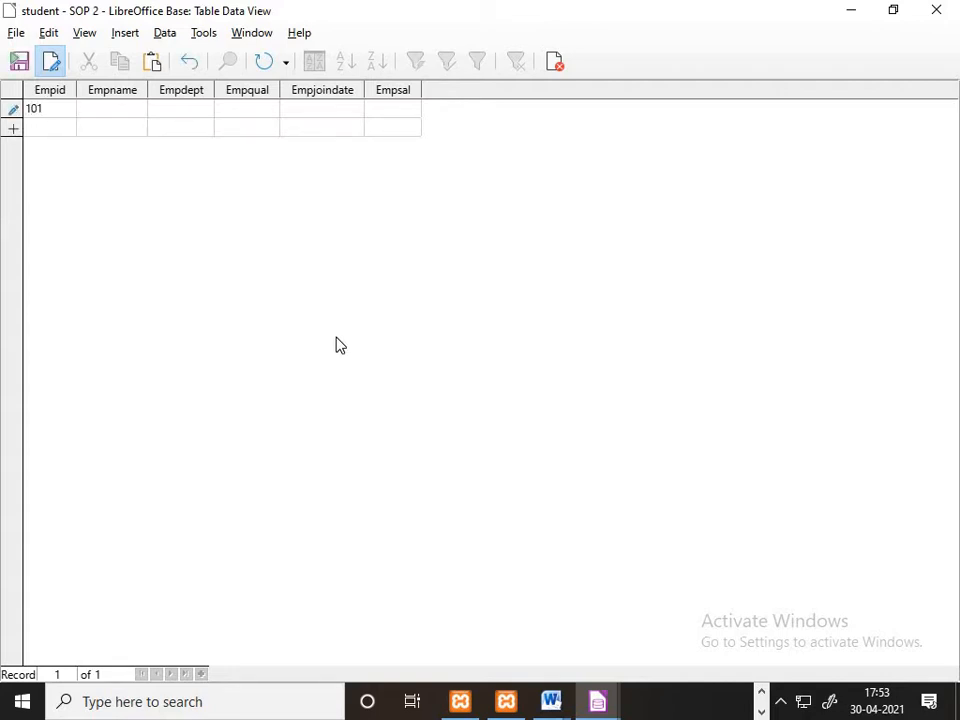
key(Tab)
text(Muhammad)
key(Tab)
text(Accounts)
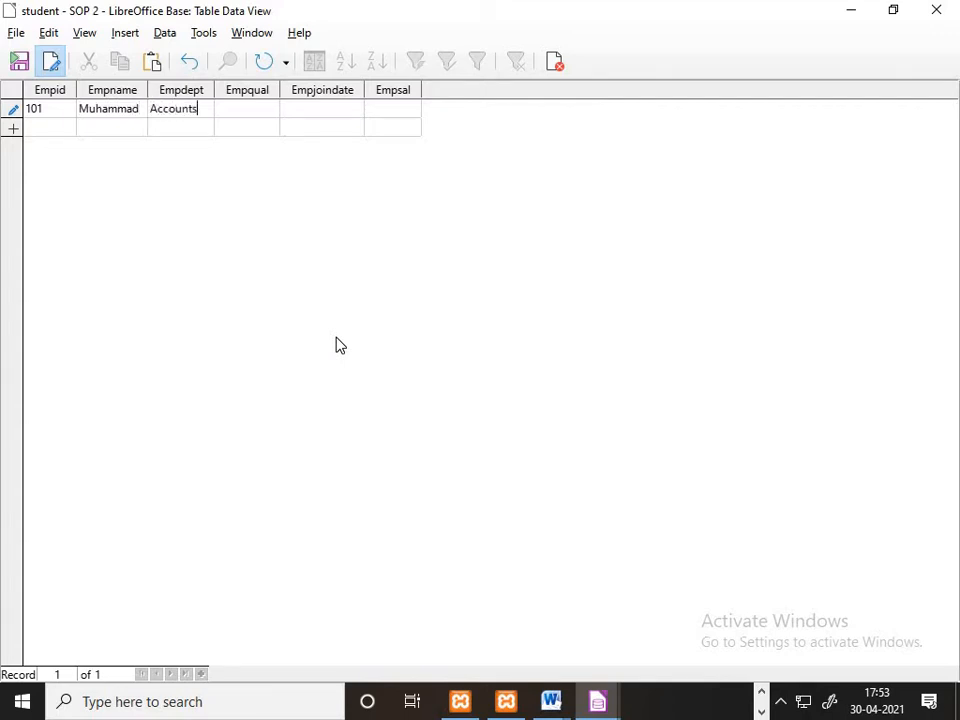
key(Tab)
text(MBA)
key(Tab)
text(01/01/0585000)
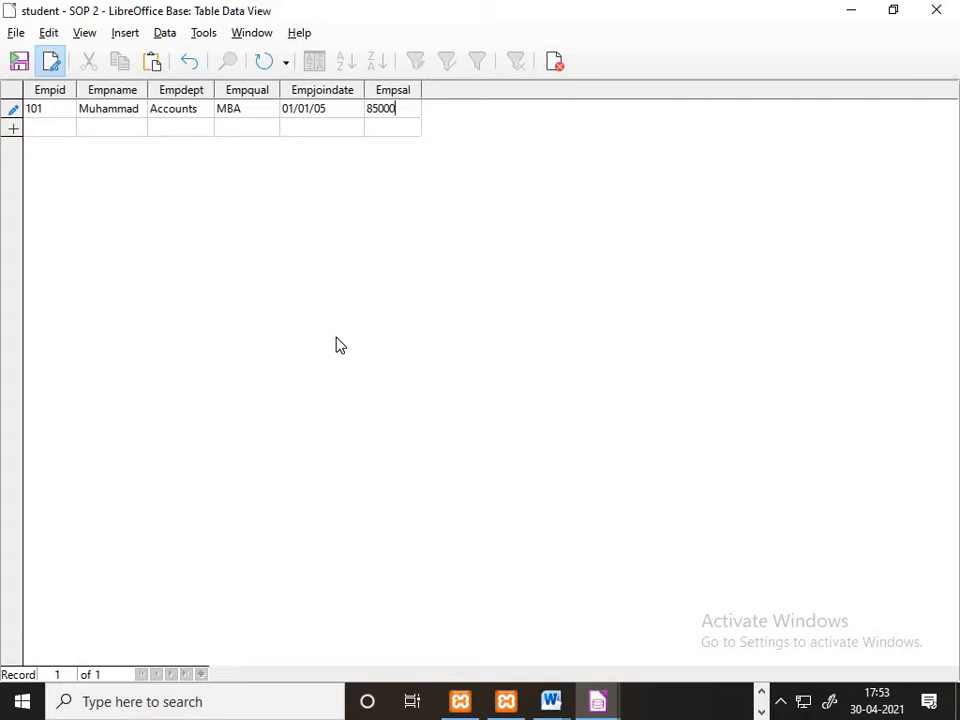
key(Tab)
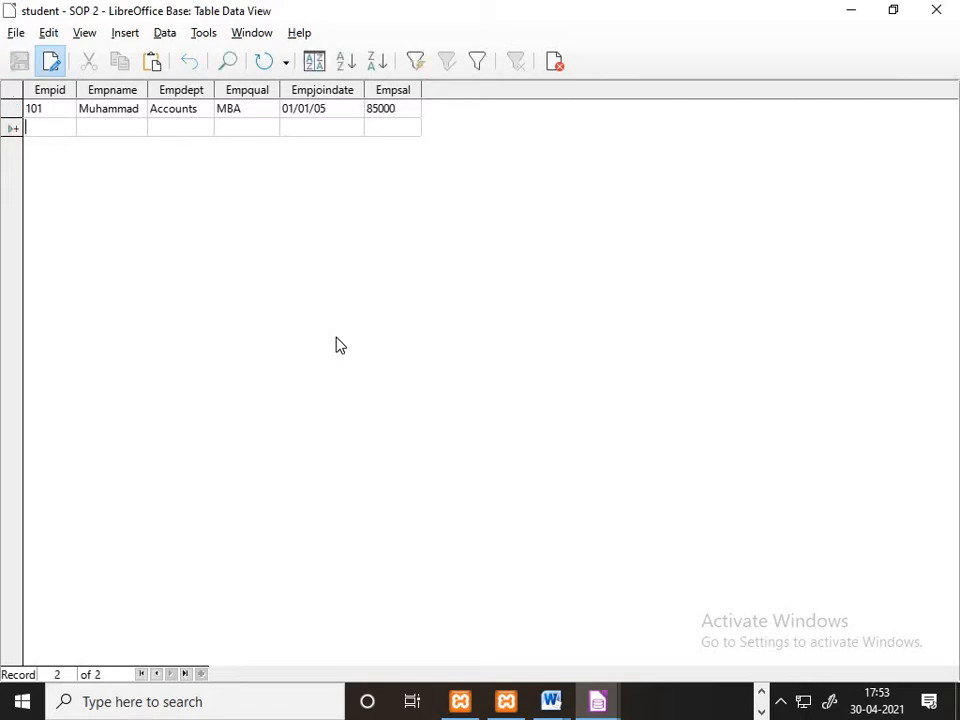
Add record 102 with the employee's name, department HR, qualification Mcom, join date 18/09/06 and salary 72000
text(102)
key(Tab)
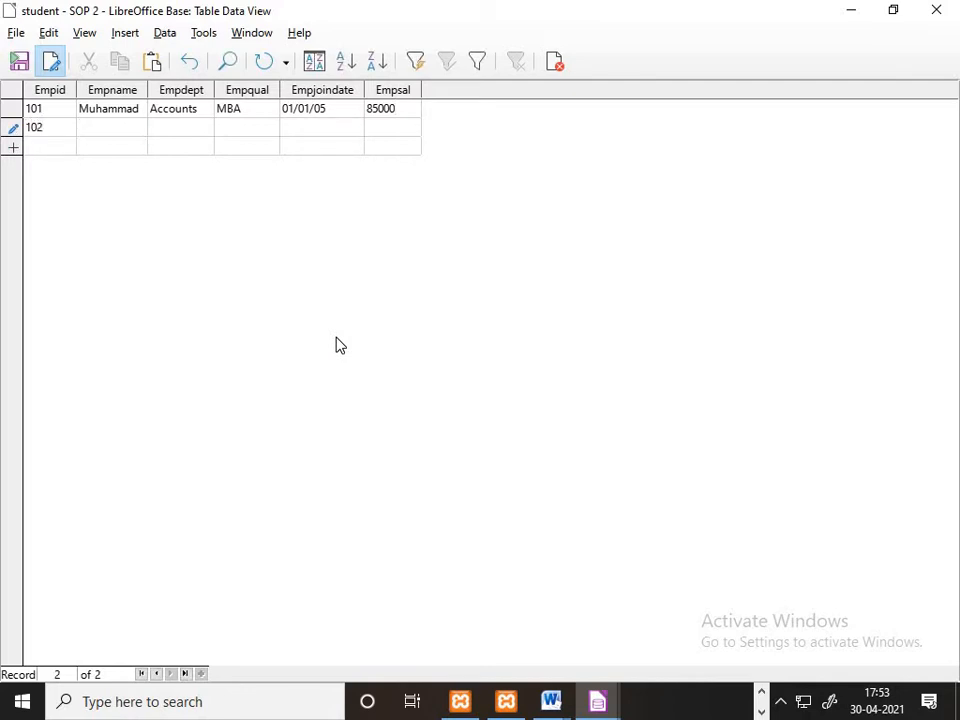
text(Hasan)
key(Tab)
text(HR)
text(M)
text(com)
key(Tab)
text(18)
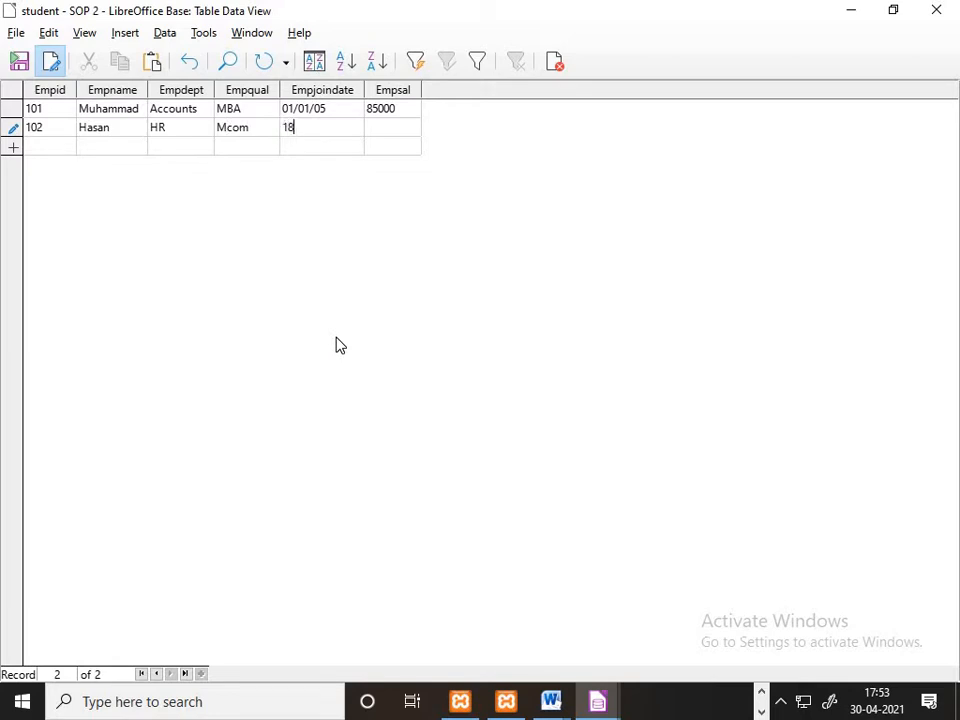
text(/09/06)
key(Tab)
text(72000)
key(Tab)
Add record 103 with the employee's name, department Accounts, qualification MBA, join date 20/10/05 and salary 65000
text(103)
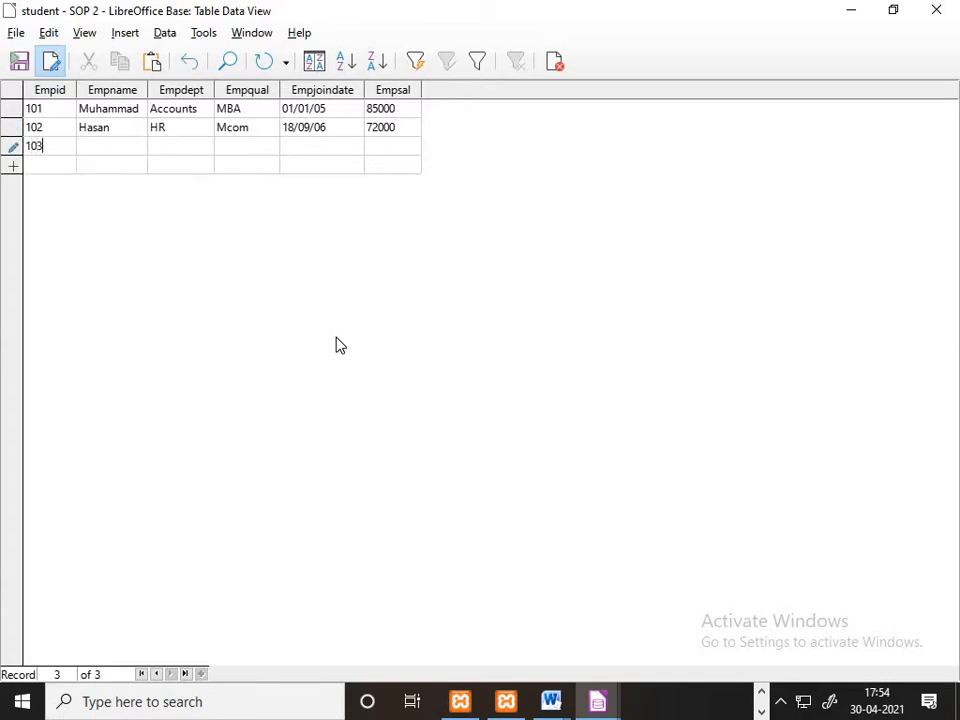
key(Tab)
text(Zahra)
key(Tab)
text(Accounts)
key(Tab)
text(MBA )
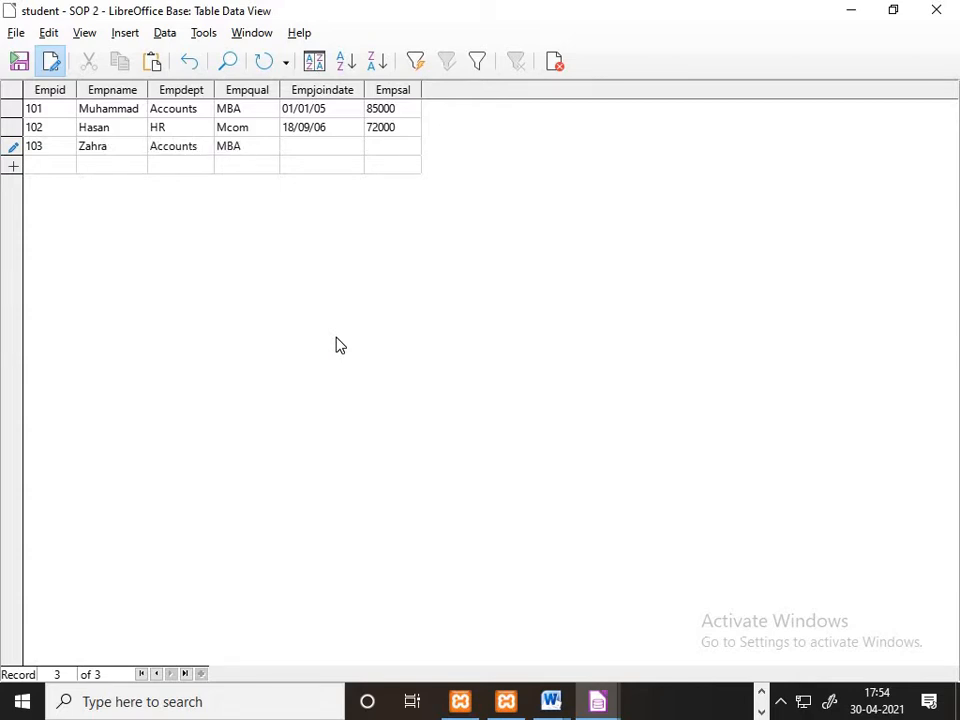
text(20/)
text(10)
text(/05 )
text(65000)
key(Return)
Add record 104 with the employee's name, department Finance, qualification Mcom, join date 05/05/06 and salary 90000
text(1)
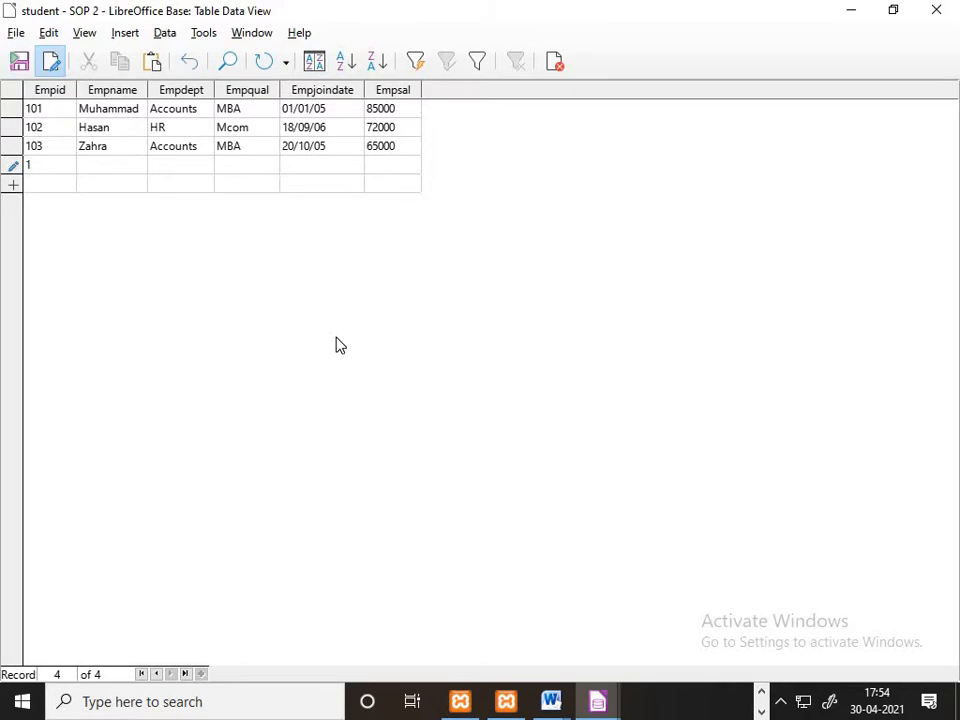
text(04)
key(Tab)
text(Rujhshar)
key(Tab)
text(Finance)
key(Tab)
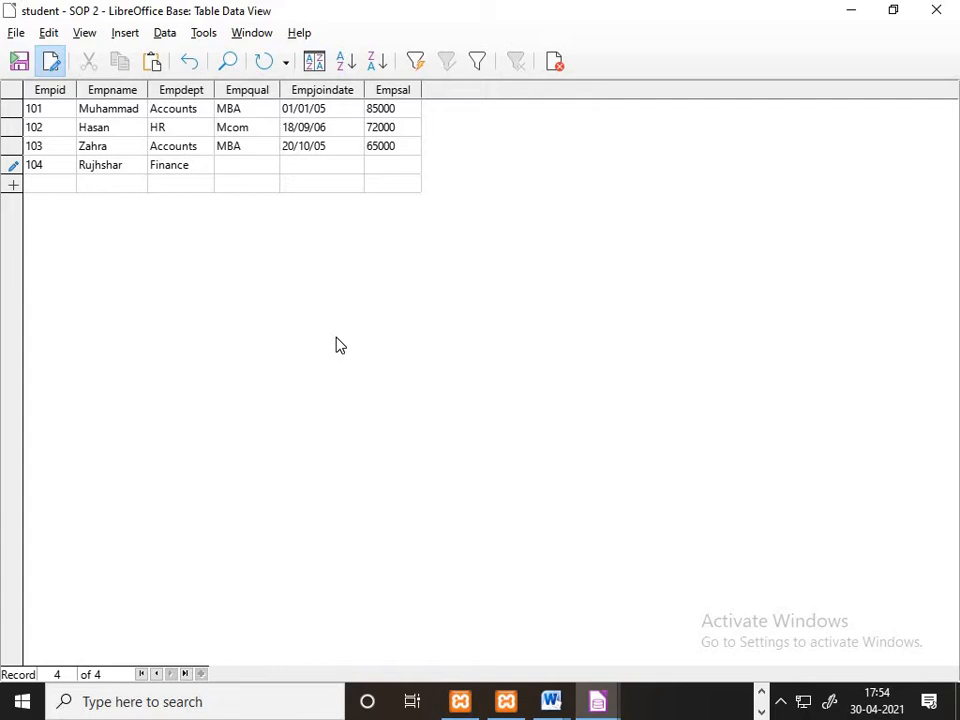
text(Mcom)
key(Tab)
text(05/05/06)
key(Tab)
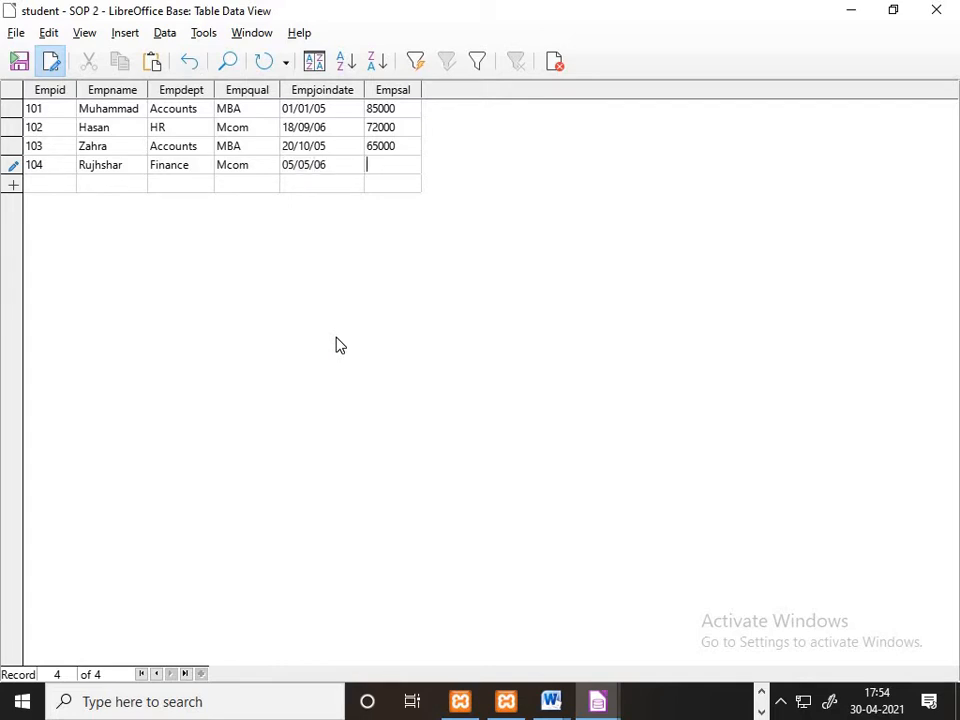
text(90000)
key(Tab)
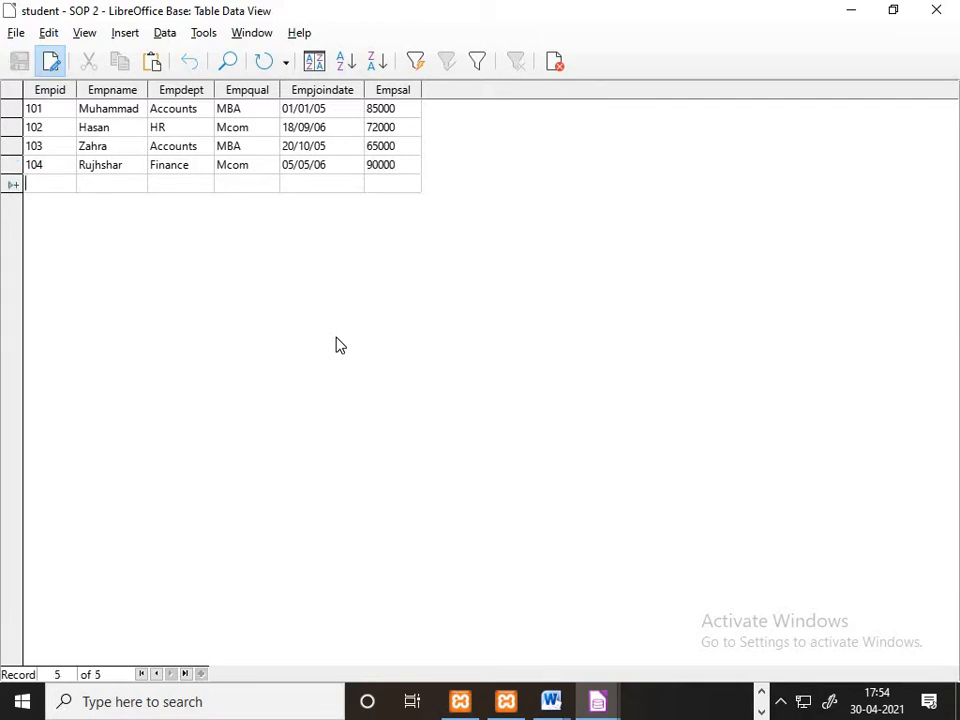
Correct the spelling of the employee's name in record 104 and return to the empty new record
key(shift+Tab)
key(shift+Tab)
key(shift+Tab)
key(shift+Tab)
key(shift+Tab)
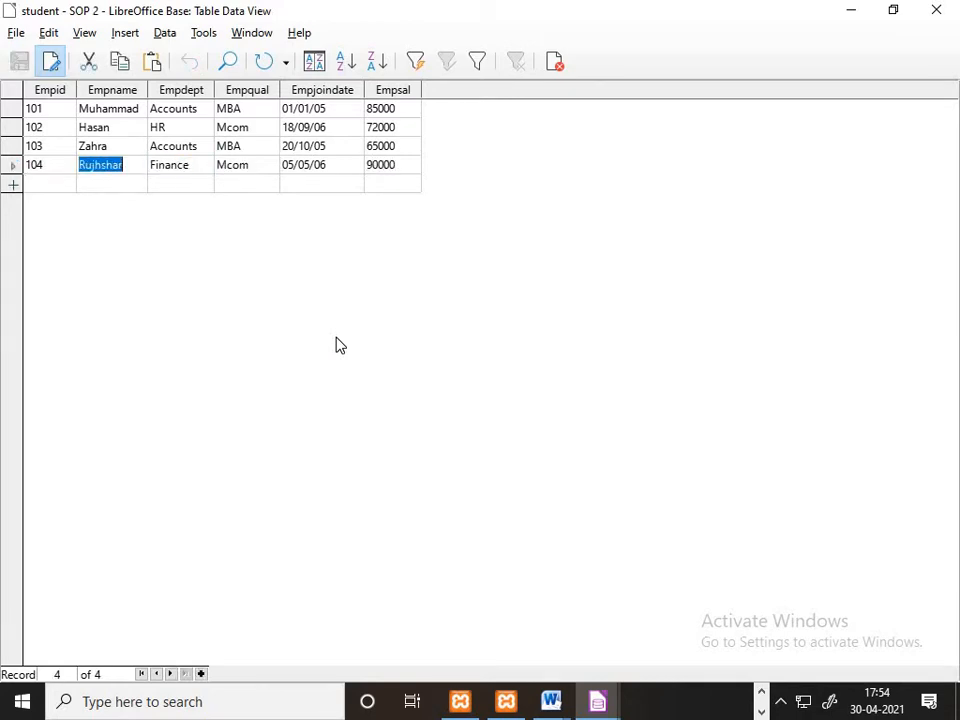
text(Rukhshar)
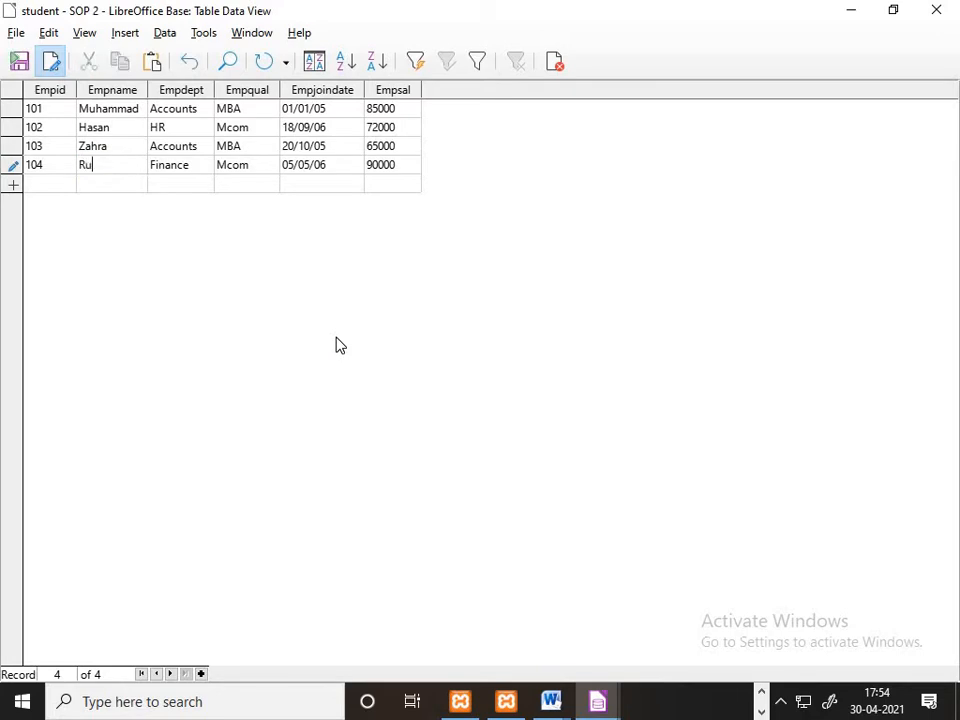
key(Tab)
key(Tab)
key(Tab)
key(Tab)
key(Tab)
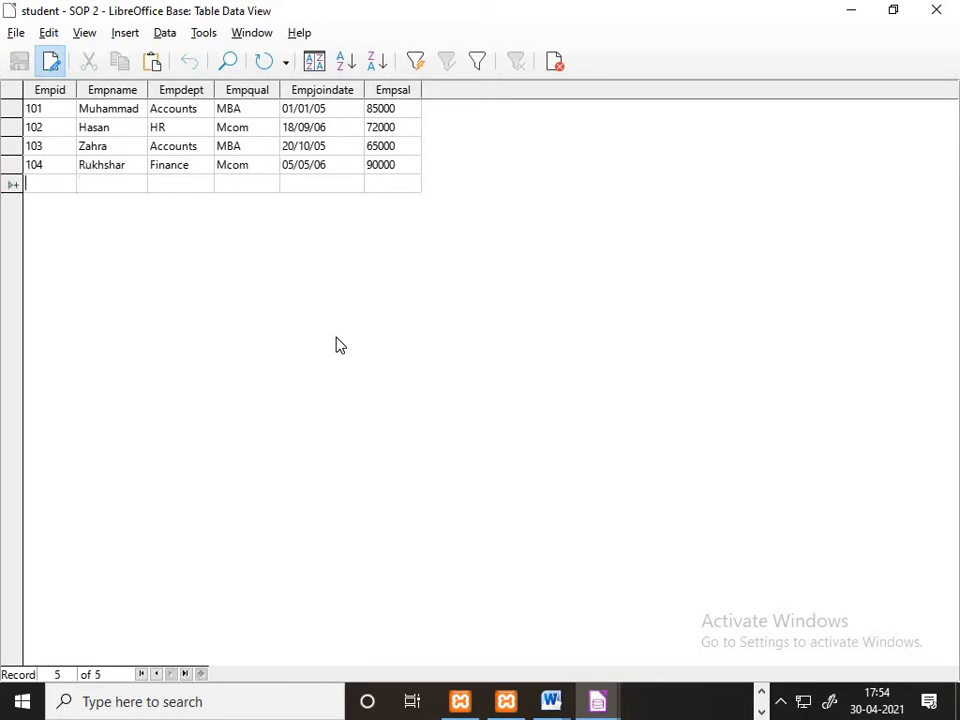
Add a fifth record with Empid 106, the employee's name, department Accounts, qualification MBA, join date 08/09/09 and salary 55000
text(106)
key(Tab)
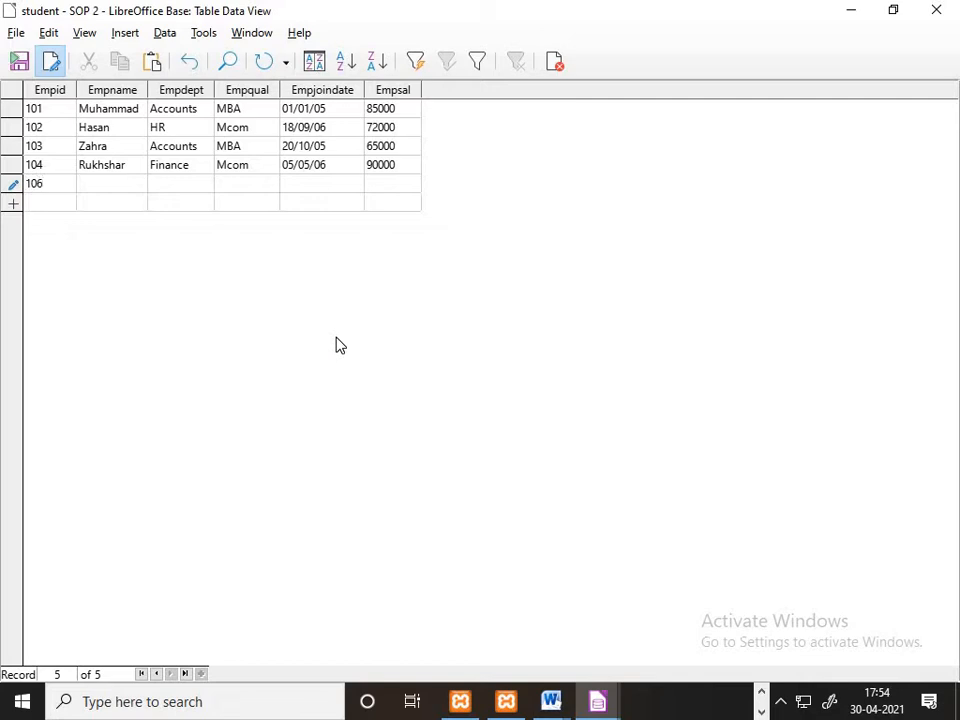
text(Muntaha)
key(Tab)
text(Accounts)
key(Tab)
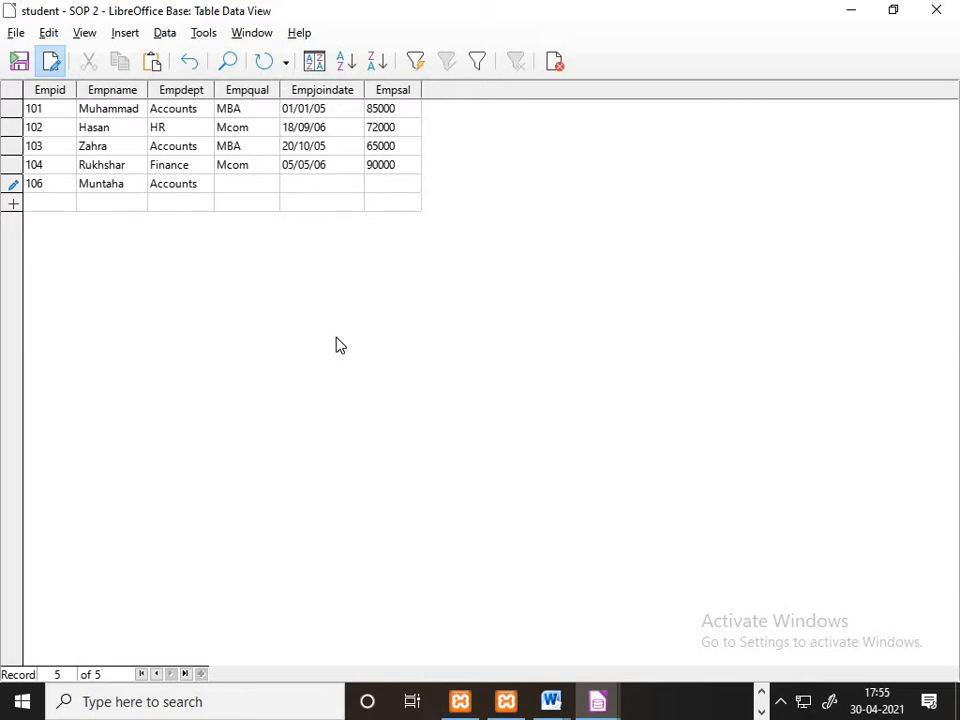
text(Mba)
key(BackSpace)
key(BackSpace)
key(BackSpace)
text(MBA)
key(Tab)
text(08/09/09 )
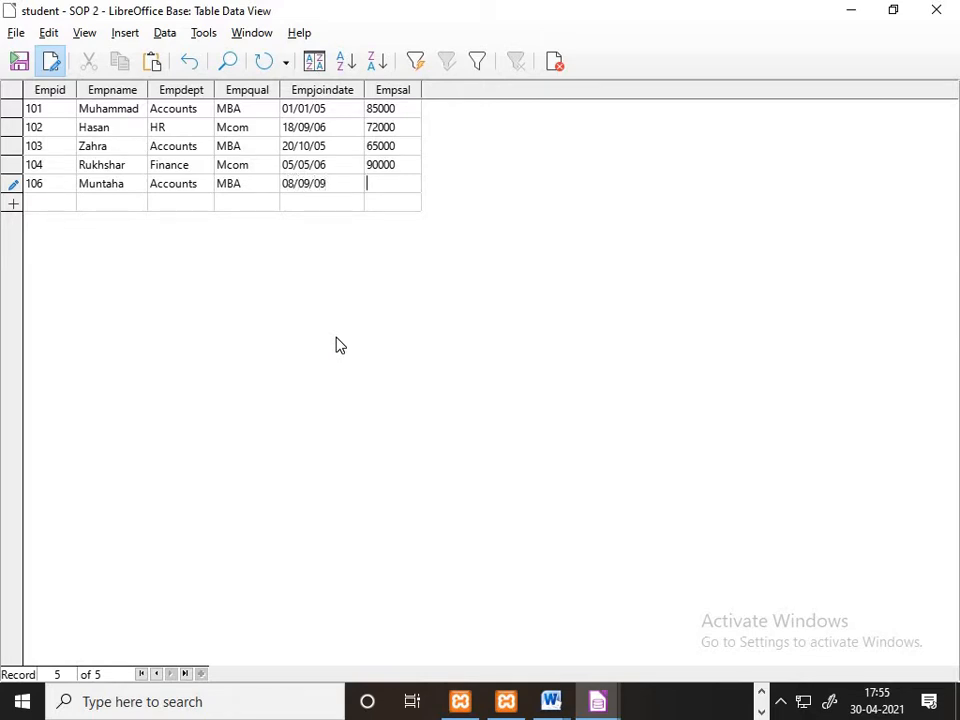
text(55000)
key(Tab)
Change the Empid of the fifth record to 105 and return to the row beneath it
text(1)
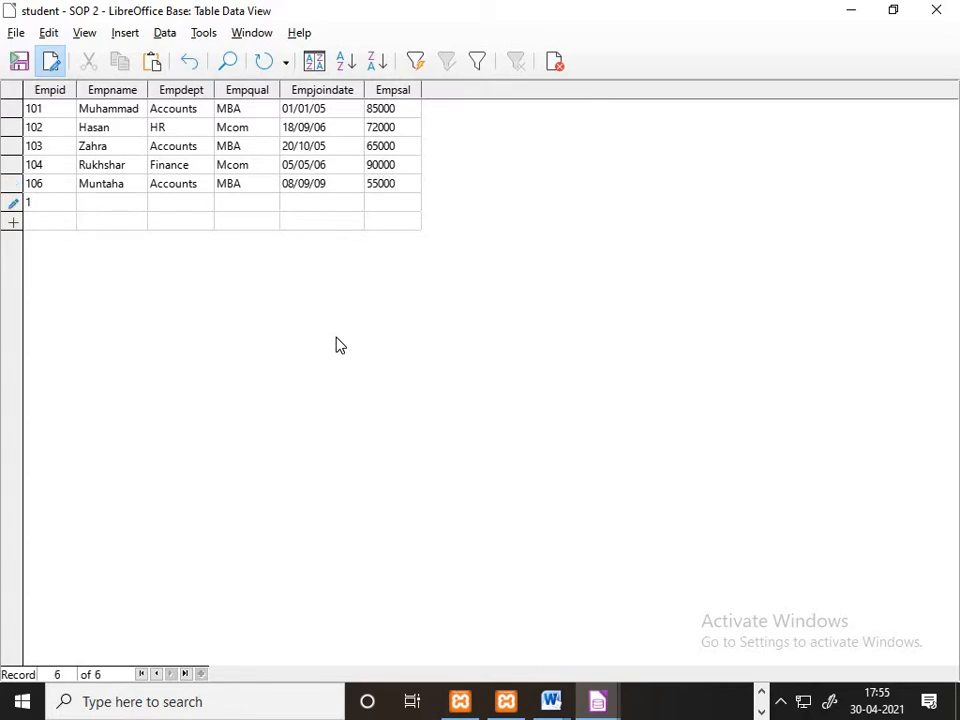
key(shift+Tab)
key(shift+Tab)
key(shift+Tab)
key(shift+Tab)
key(shift+Tab)
key(shift+Tab)
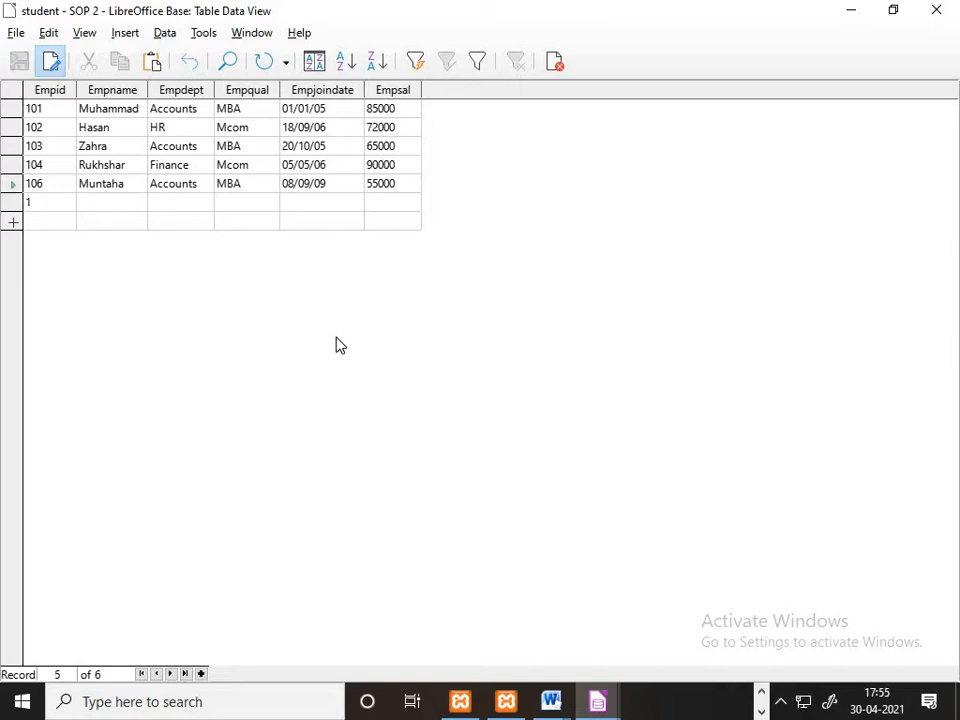
key(Tab)
key(shift+Tab)
key(shift+Tab)
key(Tab)
key(BackSpace)
text(4)
key(BackSpace)
text(5)
key(Tab)
key(Tab)
key(Tab)
key(Tab)
key(Tab)
key(Tab)
Add record 106 with the employee's name, department Accounts, qualification Mcom, join date 01/01/10 and salary 45000
text(106)
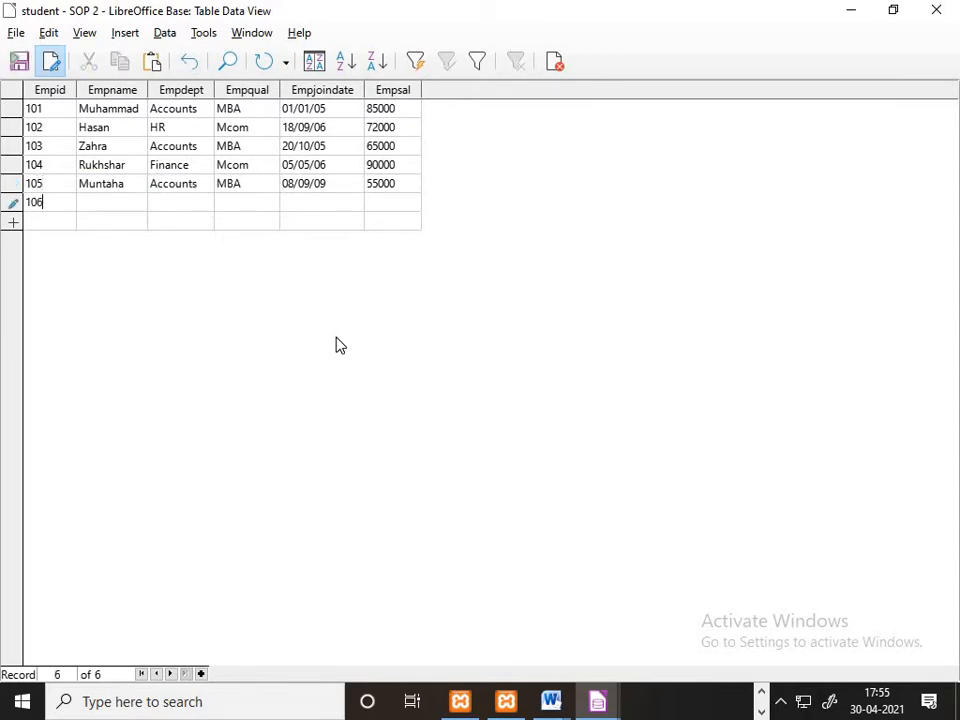
key(Tab)
text(Kheezar)
key(Tab)
text(Acc)
key(BackSpace)
text(ounts)
key(Tab)
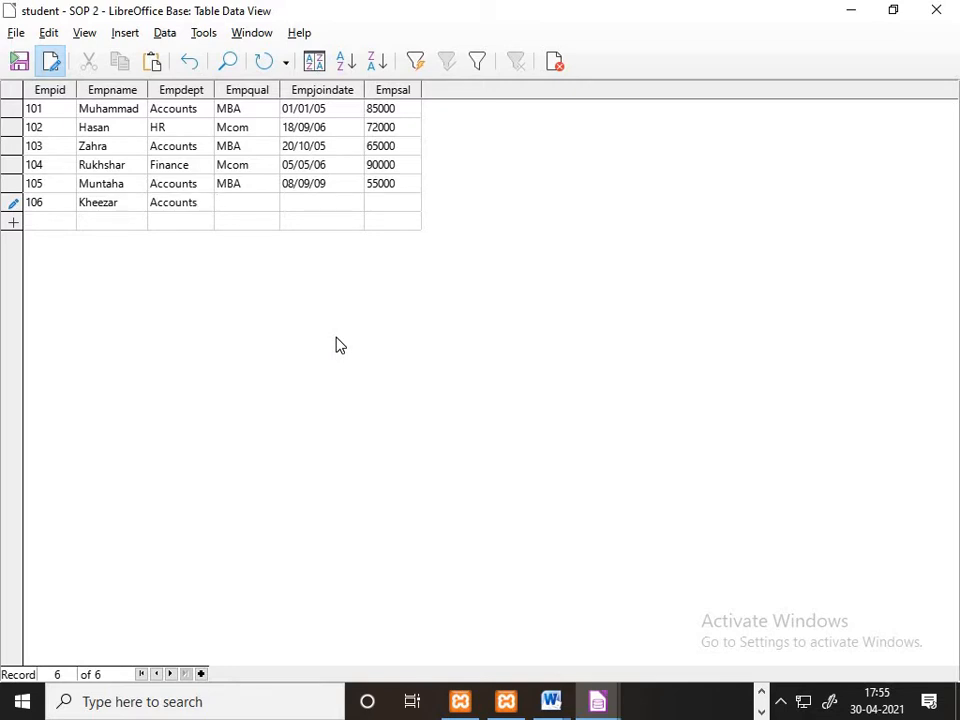
text(Mcom)
key(Tab)
text(01/01/10)
key(Tab)
text(45000)
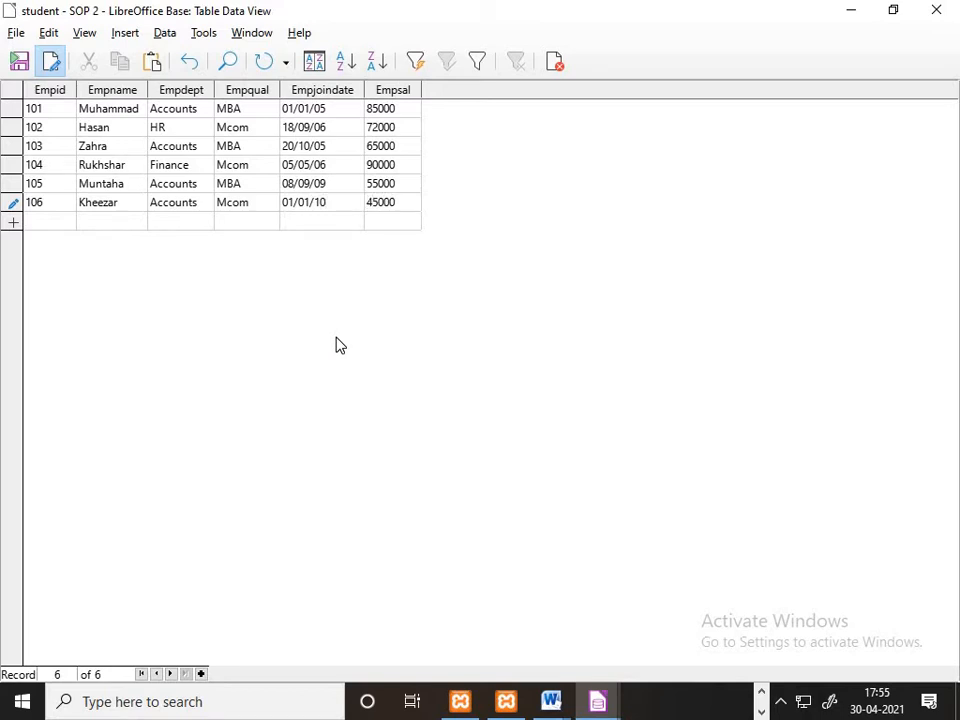
key(Tab)
Add record 107 with the employee's name, department HR, qualification MBA, join date 01/01/05 and salary 85000
text(109)
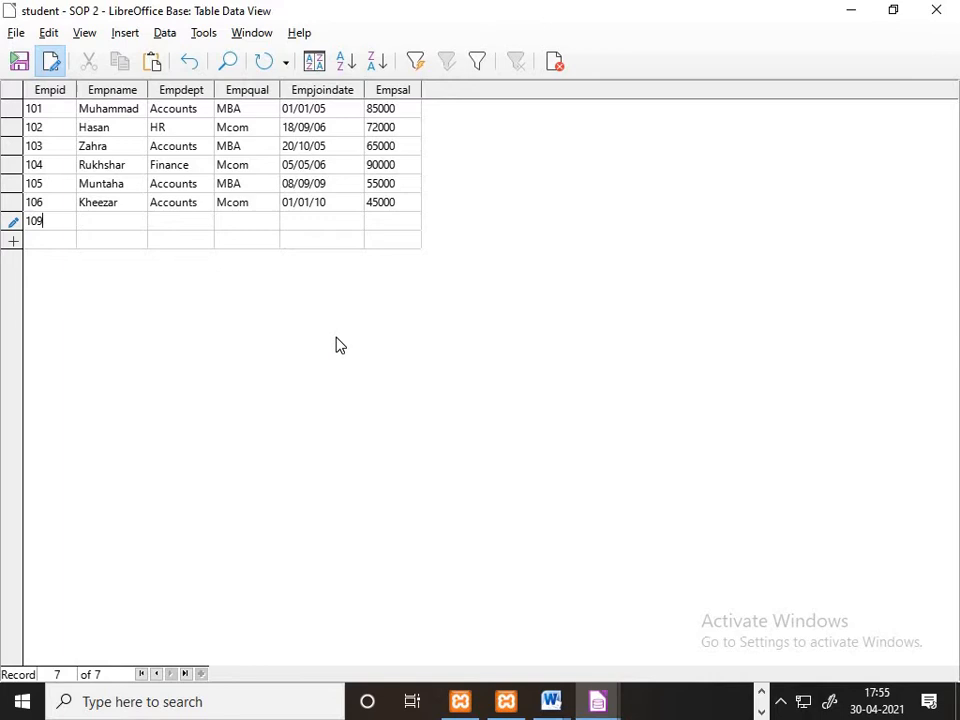
key(BackSpace)
text(7)
key(Tab)
text(R)
key(BackSpace)
text(aza )
text(HR )
text(MBA)
key(Tab)
text(01)
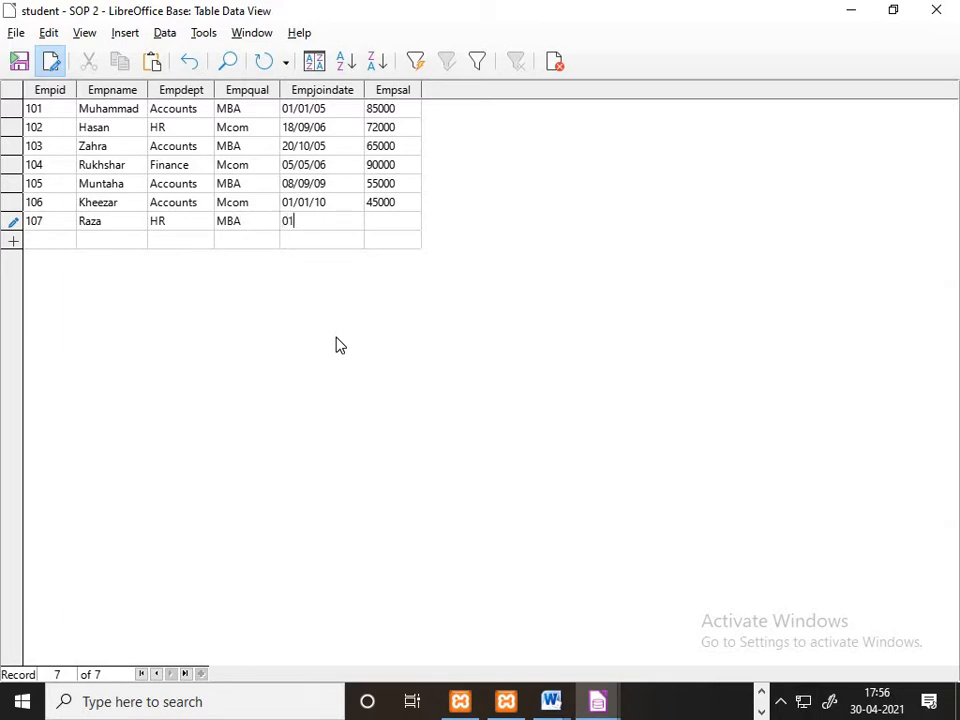
text(/01/05)
key(Tab)
text(85000)
key(Tab)
Add record 108 with the employee's name, department Accounts, qualification MBA, join date 08/09/10 and salary 75000
text(1)
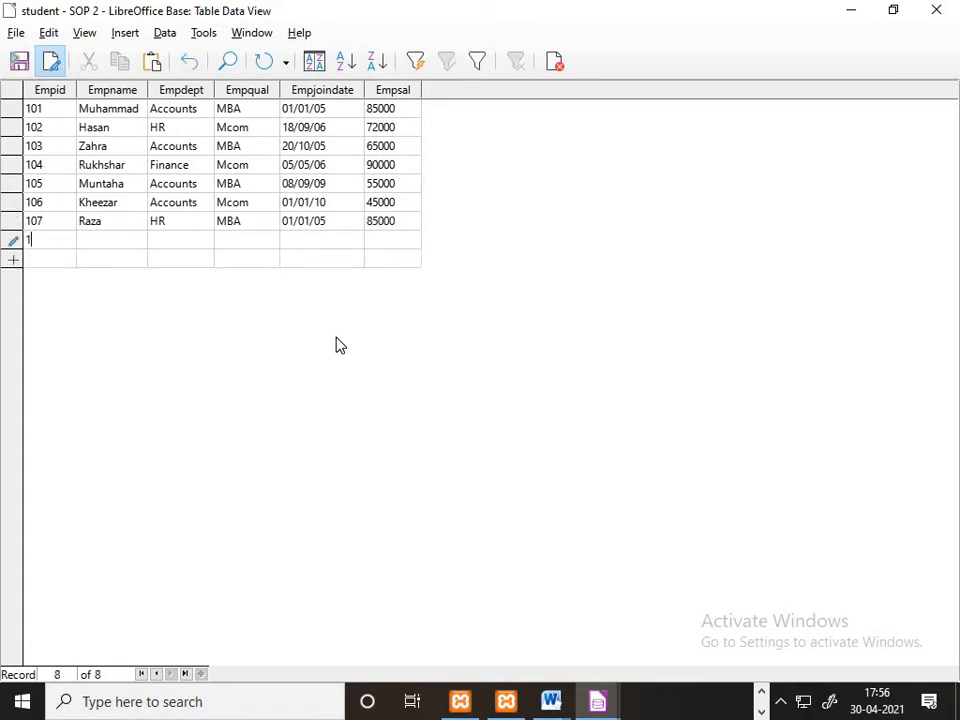
text(08)
key(Tab)
text(Aayat)
key(Tab)
text(Accounts)
key(Tab)
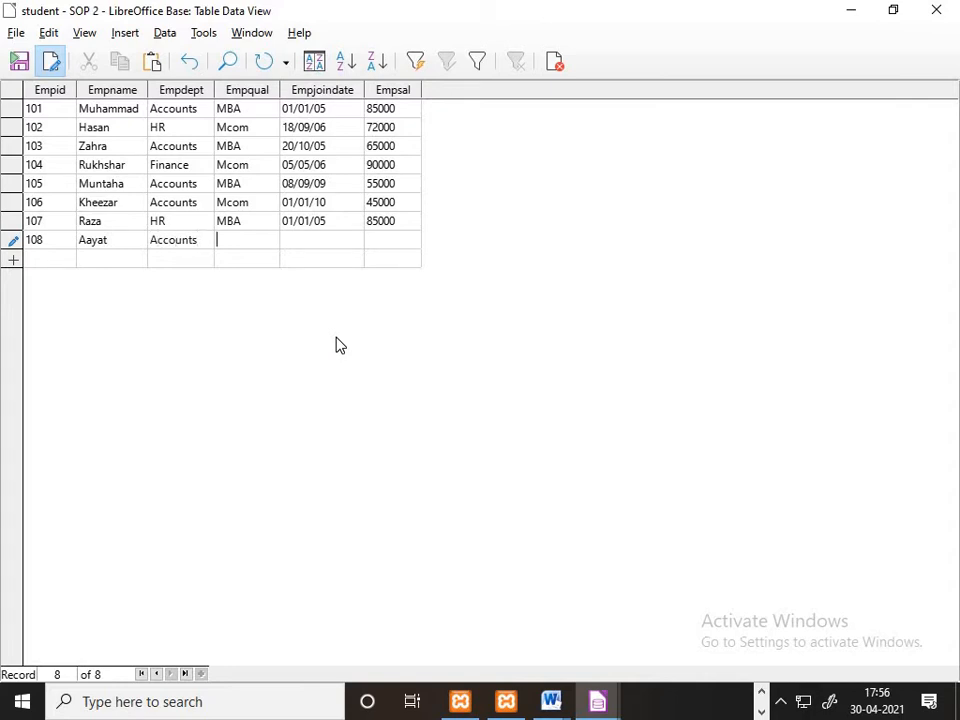
text(MBA)
key(Tab)
text(08/09/10)
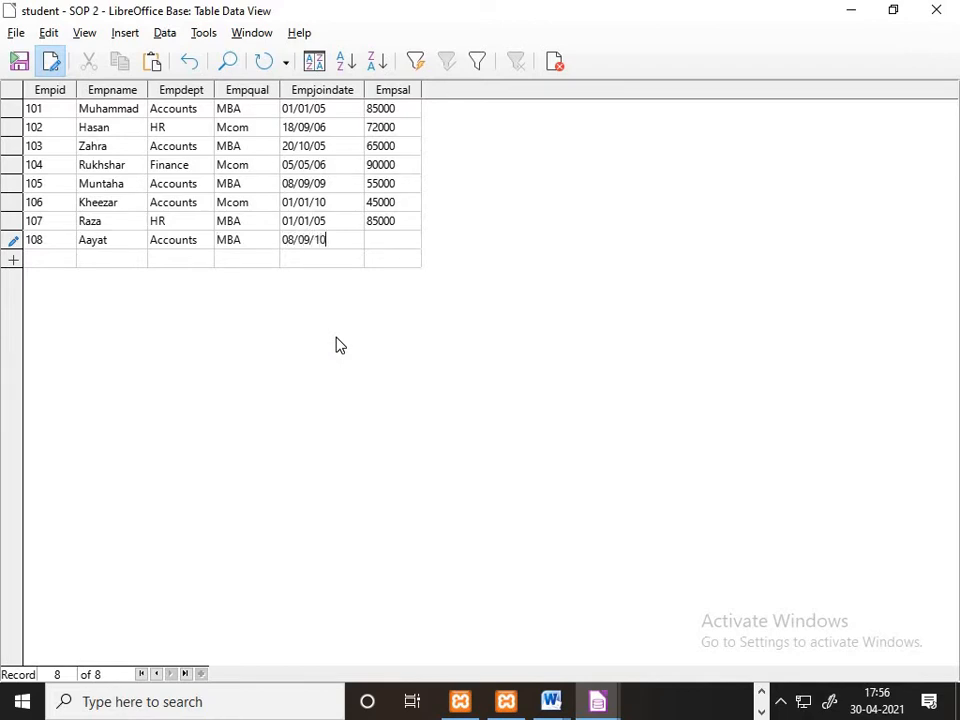
key(Tab)
text(75000)
key(Tab)
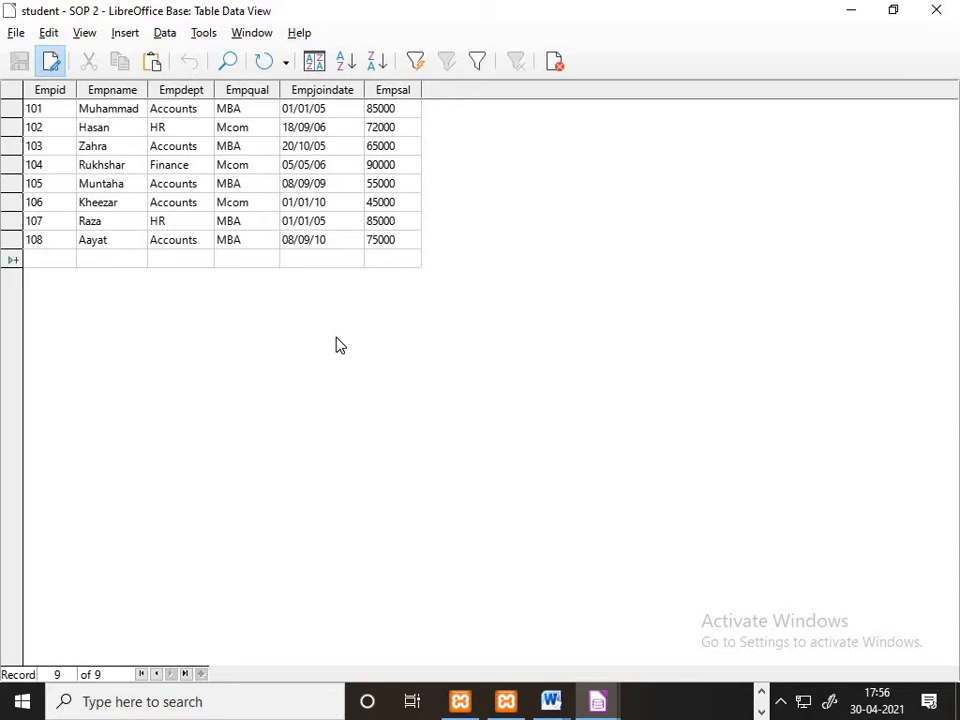
Add record 109 with the employee's titled full name, department Accounts, qualification MBA, join date 01/01/10 and salary 95000
text(10)
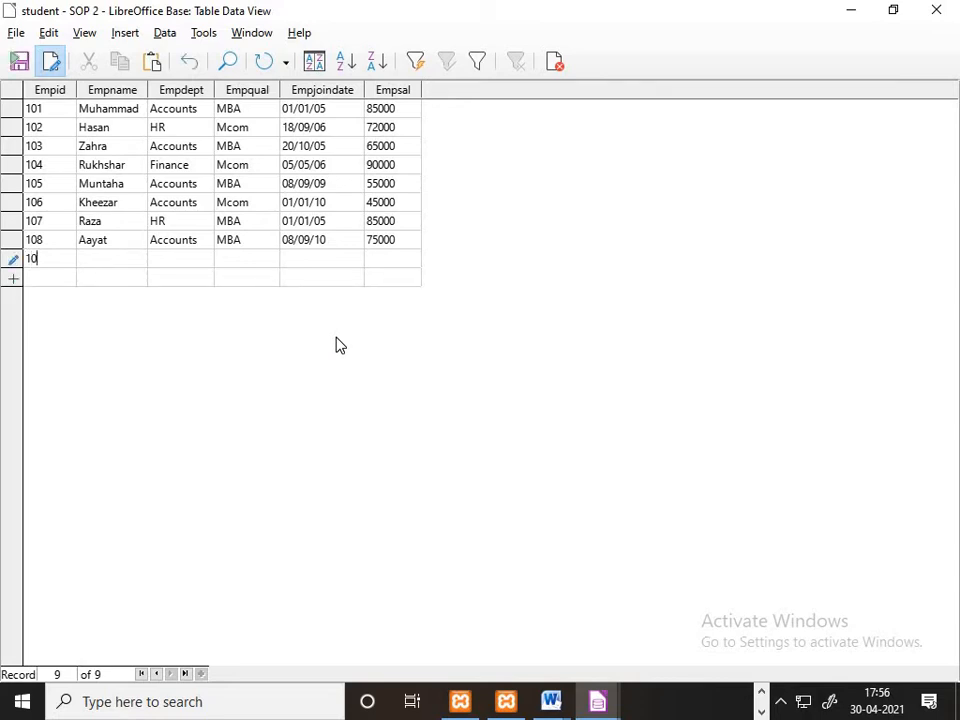
text(9M.s)
key(BackSpace)
text(Su)
key(BackSpace)
key(BackSpace)
key(BackSpace)
text(r.Suhas.K)
key(BackSpace)
text(Kale)
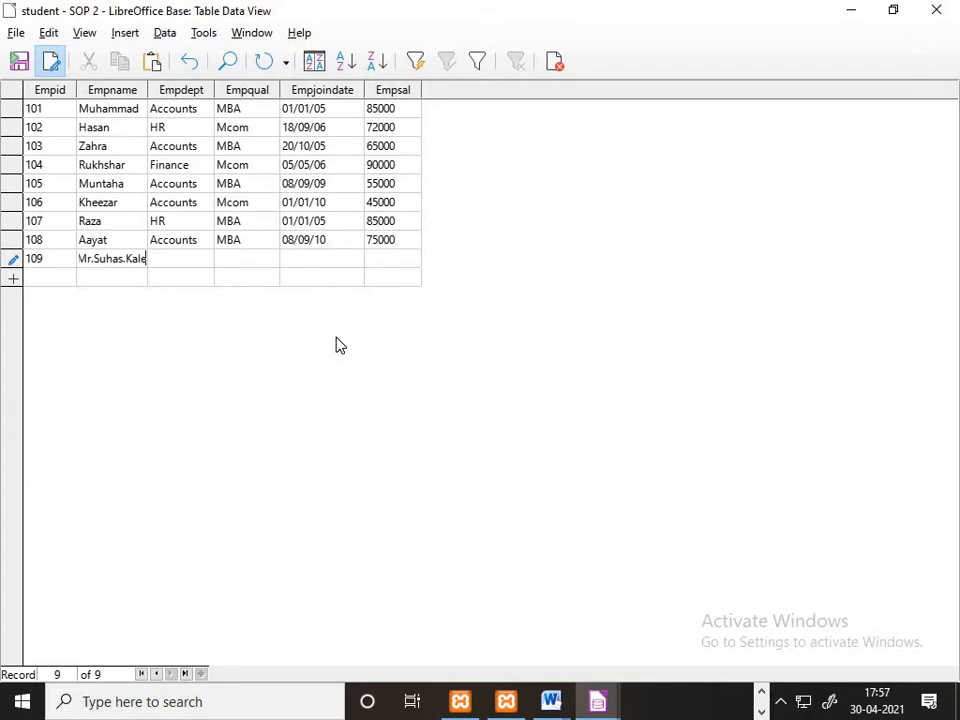
key(Tab)
text(Accounts)
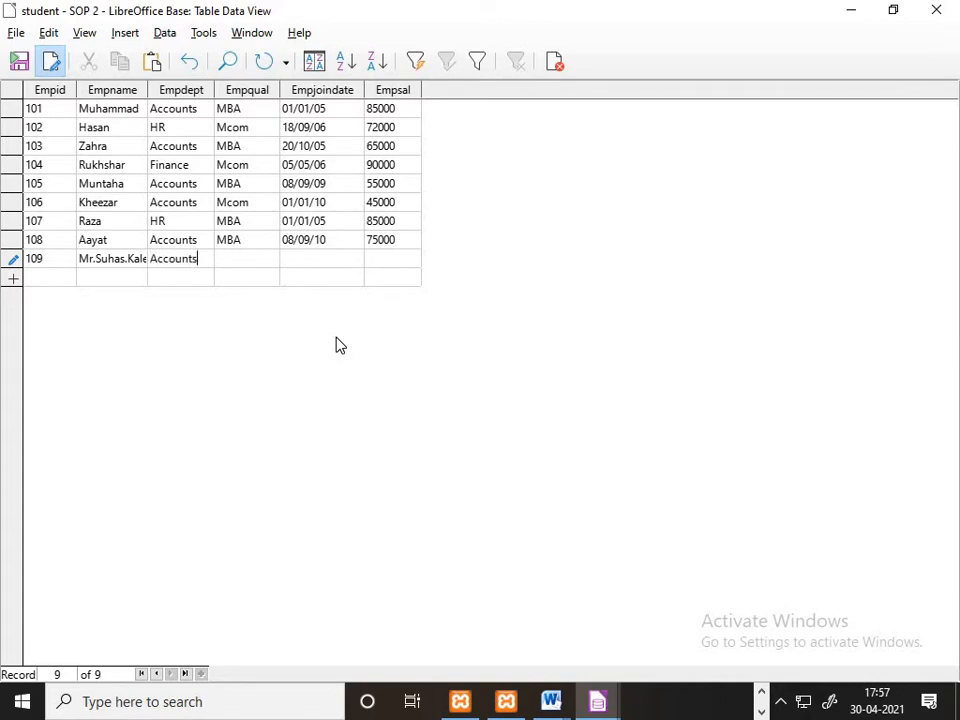
key(Tab)
text(MBA)
key(Tab)
text(01/01/10)
key(Tab)
text(95000)
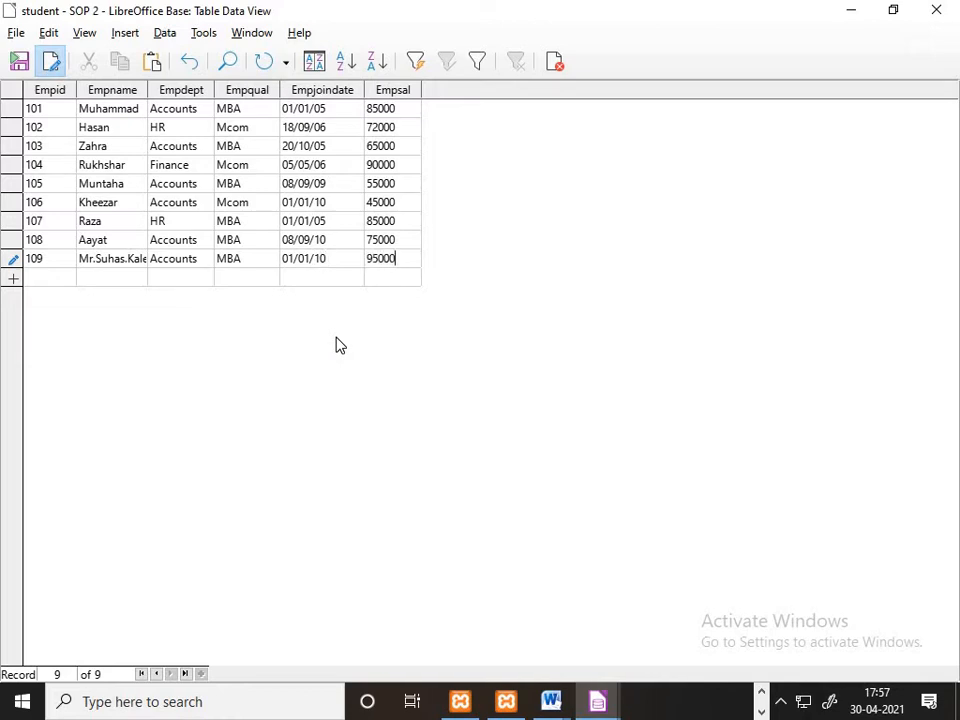
key(Tab)
Add record 110 with the employee's name, department Accounts, qualification MBA, join date 05/05/05 and salary 85000
text(110)
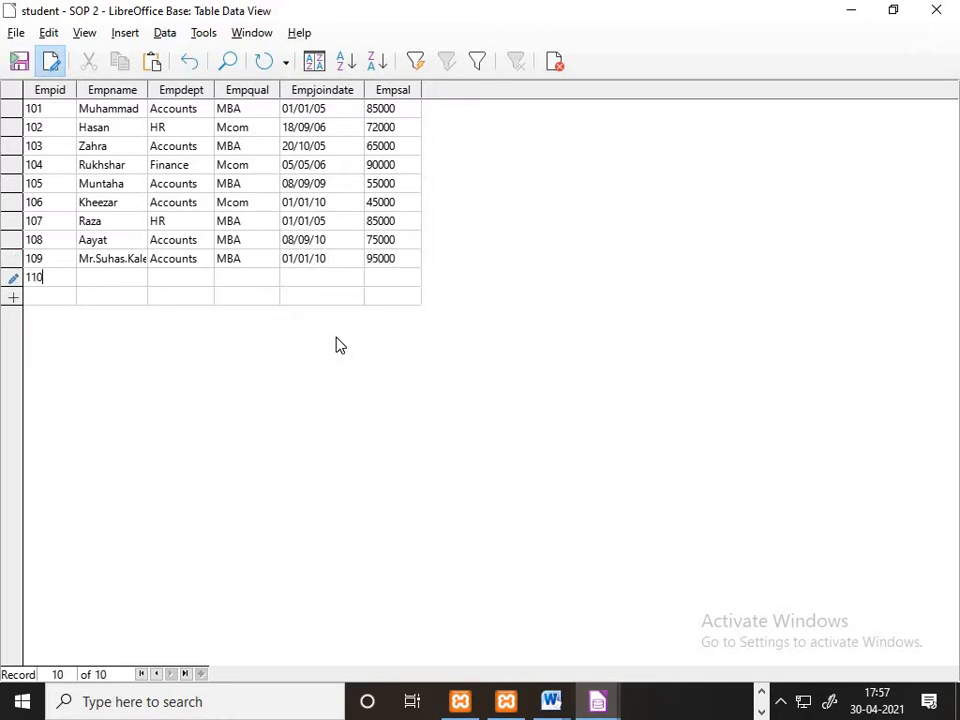
key(Tab)
text(Abbas)
key(Tab)
text(Accounts)
key(Tab)
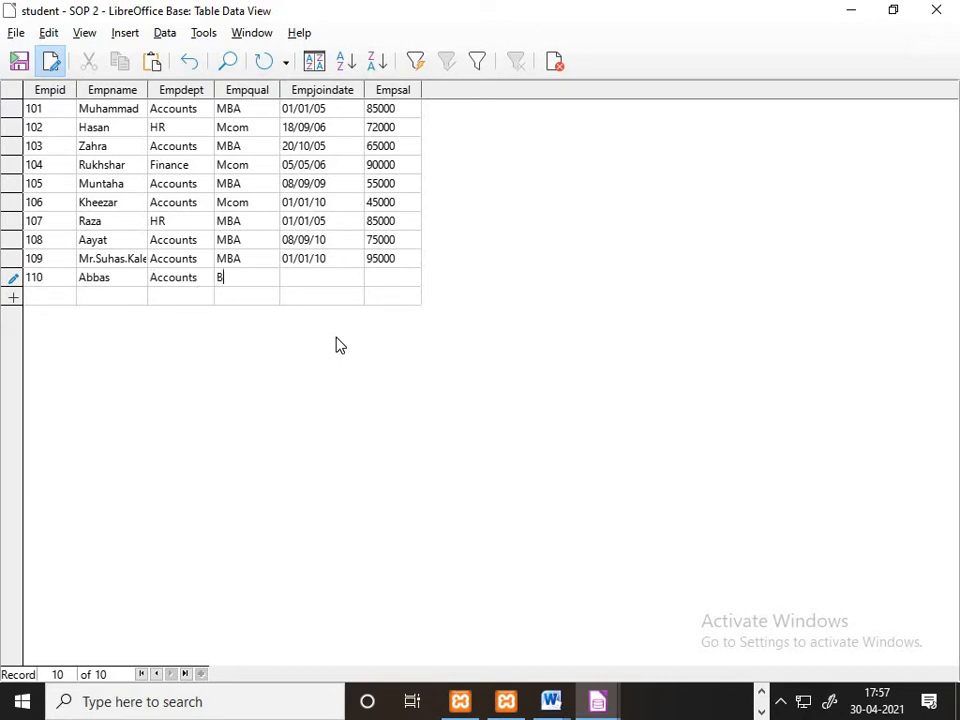
text(MBA)
key(Tab)
text(05/05/0585000)
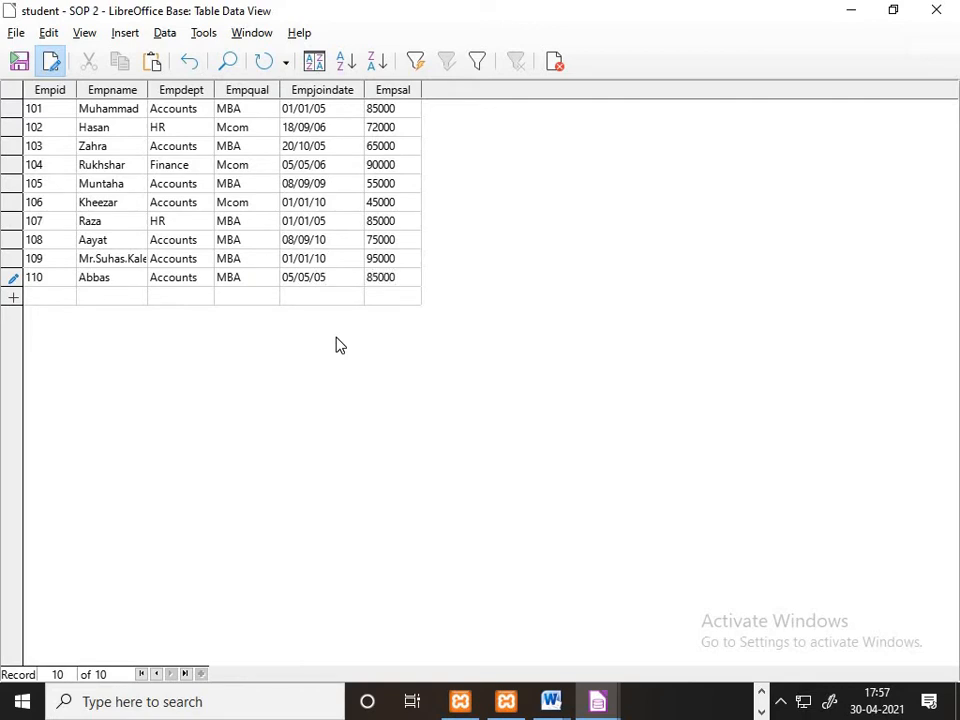
key(Tab)
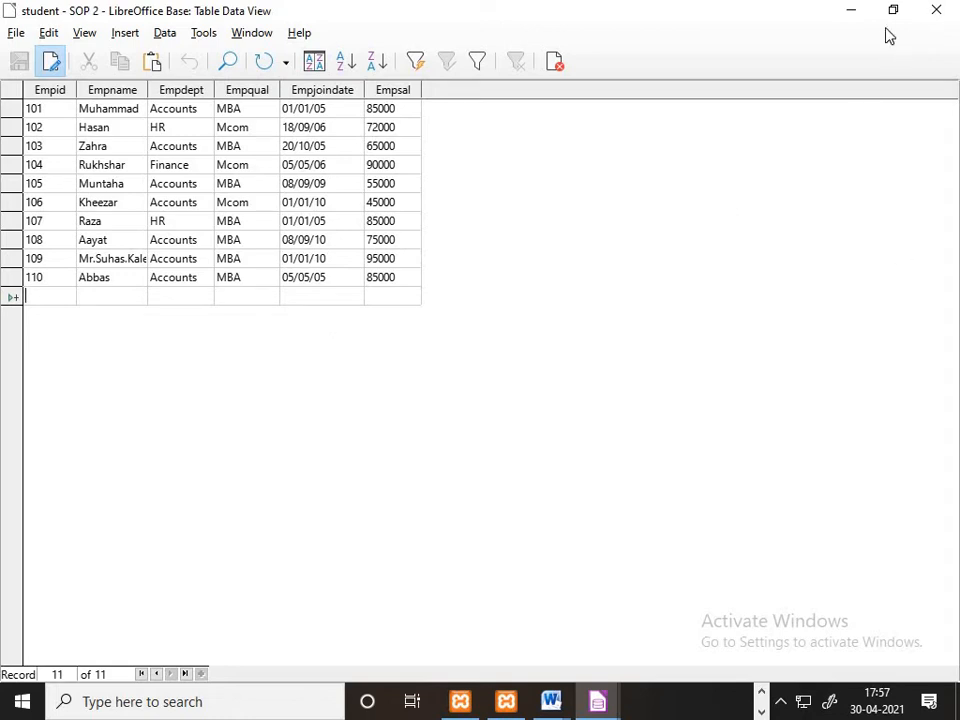
Minimize the student table's data view and maximize the main SOP 2 database window
click(852, 12)
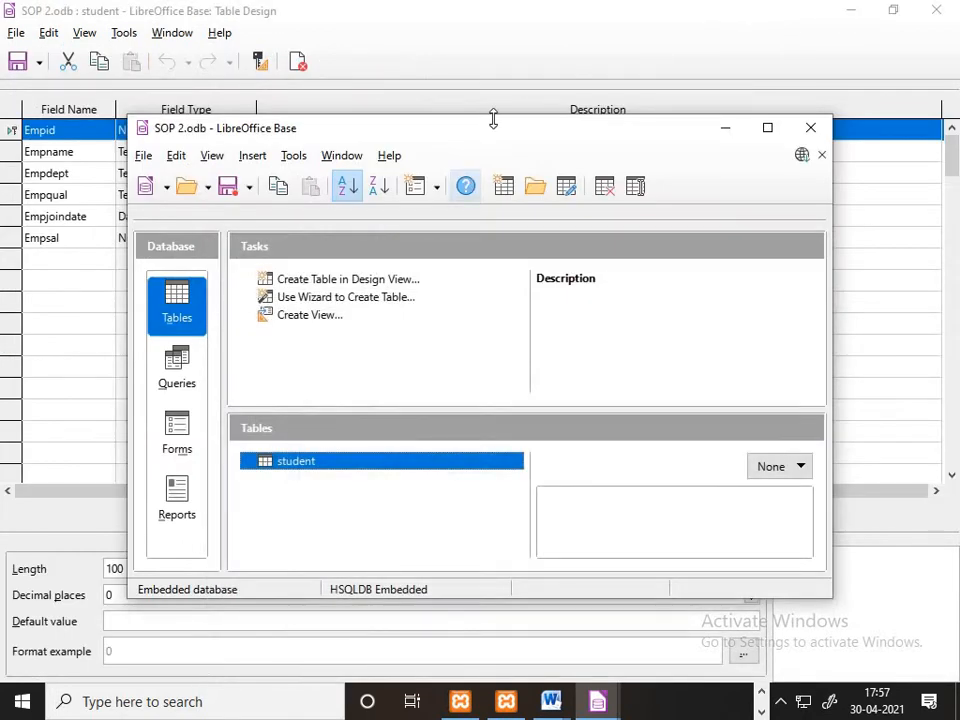
click(766, 127)
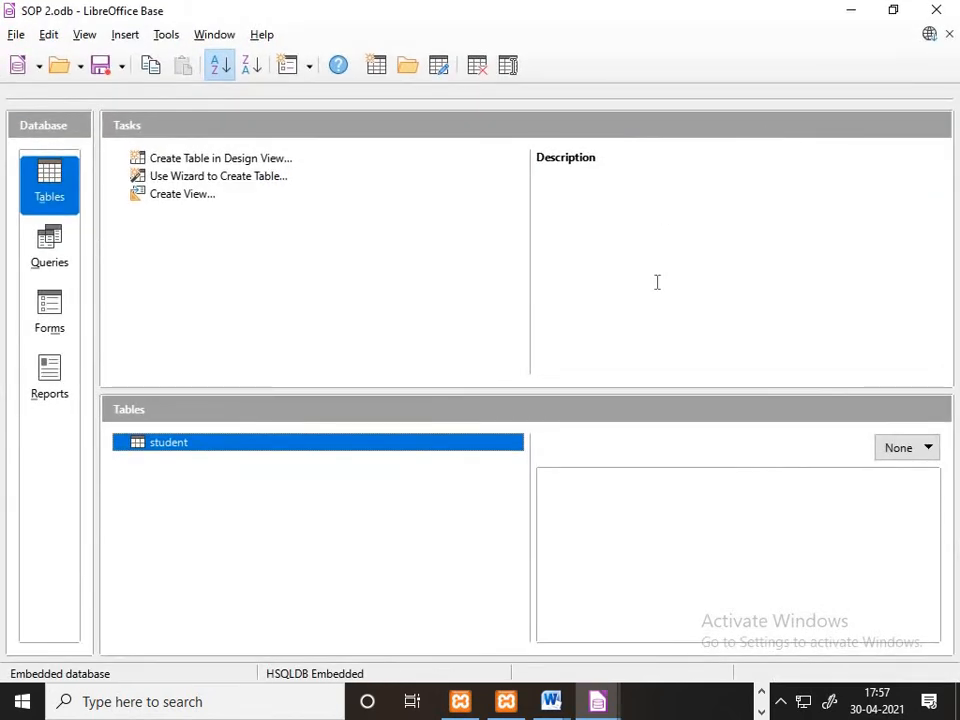
Switch to the SOP PRESENTATION document in Word and highlight section (iii), on inserting records in a table, in purple
mouse_move(553, 702)
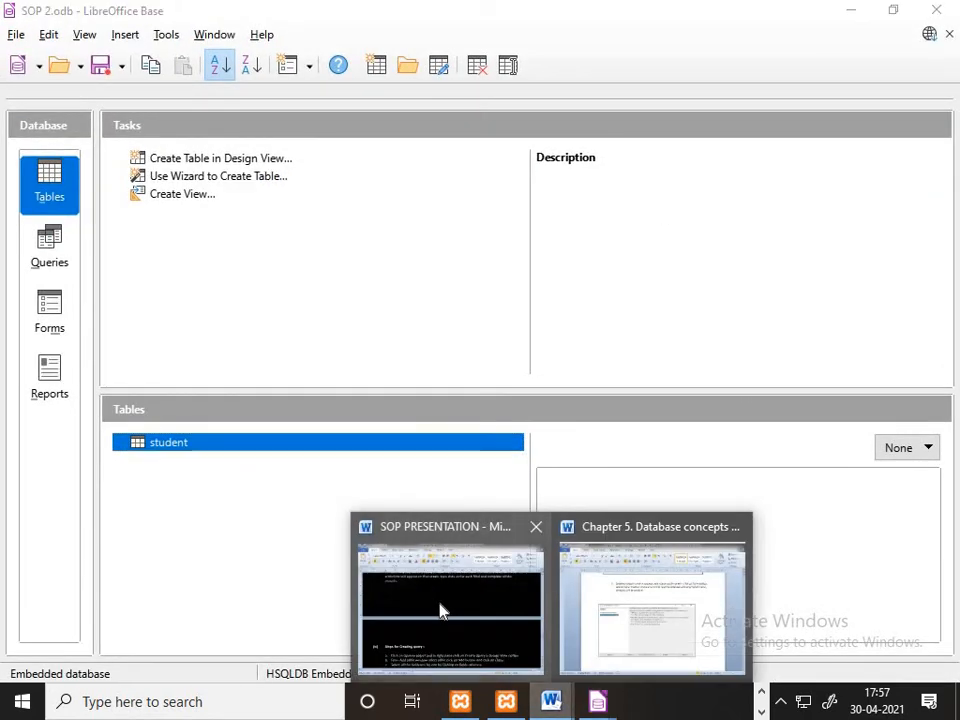
click(664, 632)
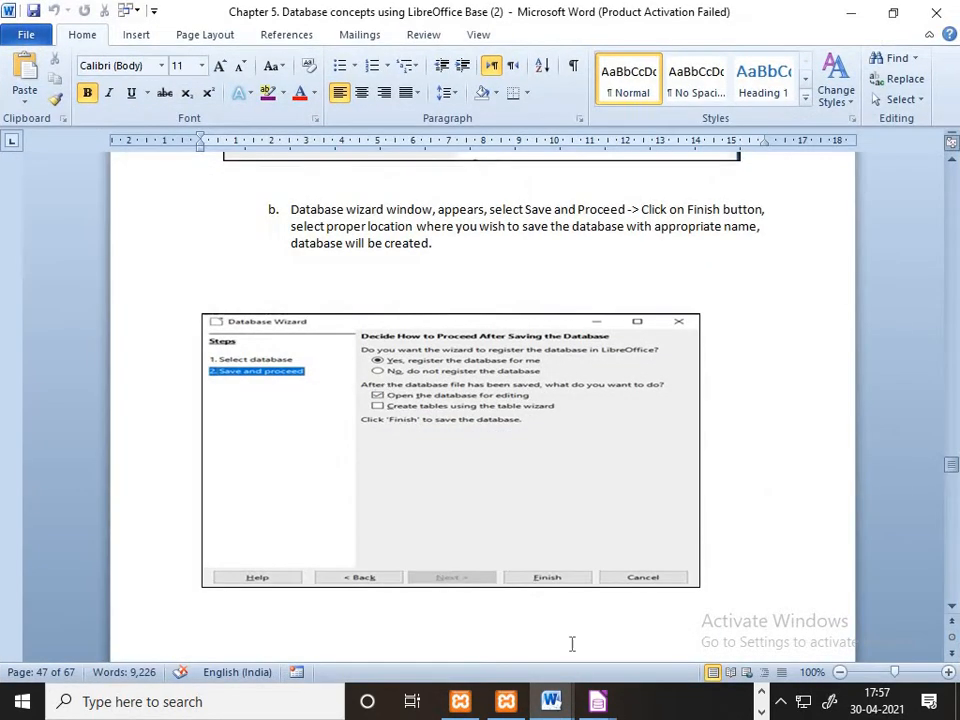
click(851, 13)
mouse_move(572, 701)
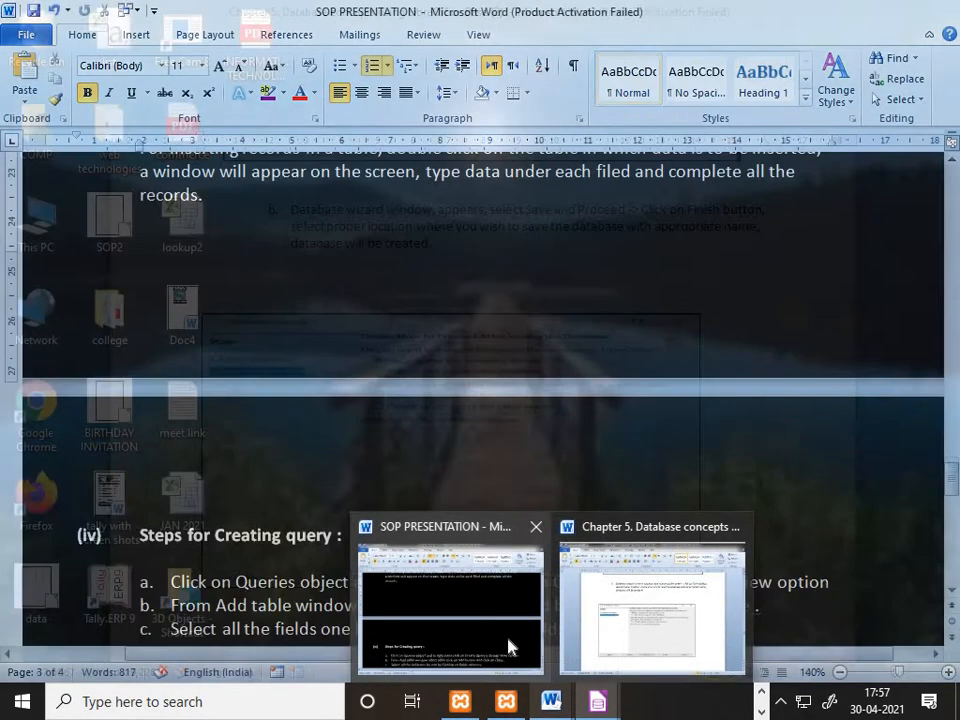
click(508, 646)
scroll(473, 407, up, 3)
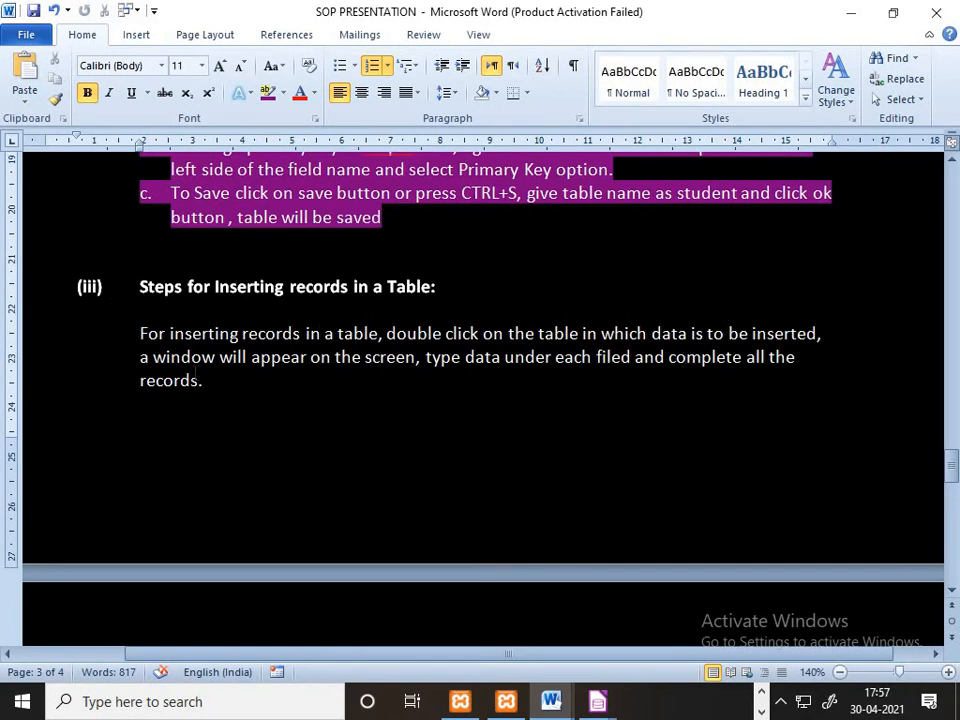
scroll(245, 382, down, 1)
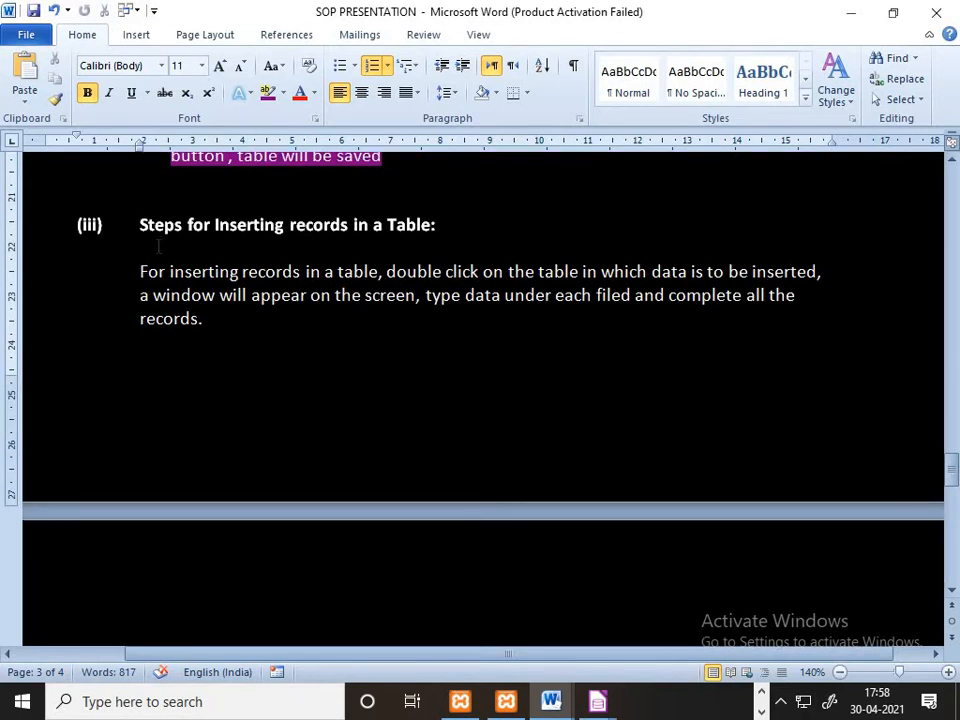
drag(139, 222, 201, 318)
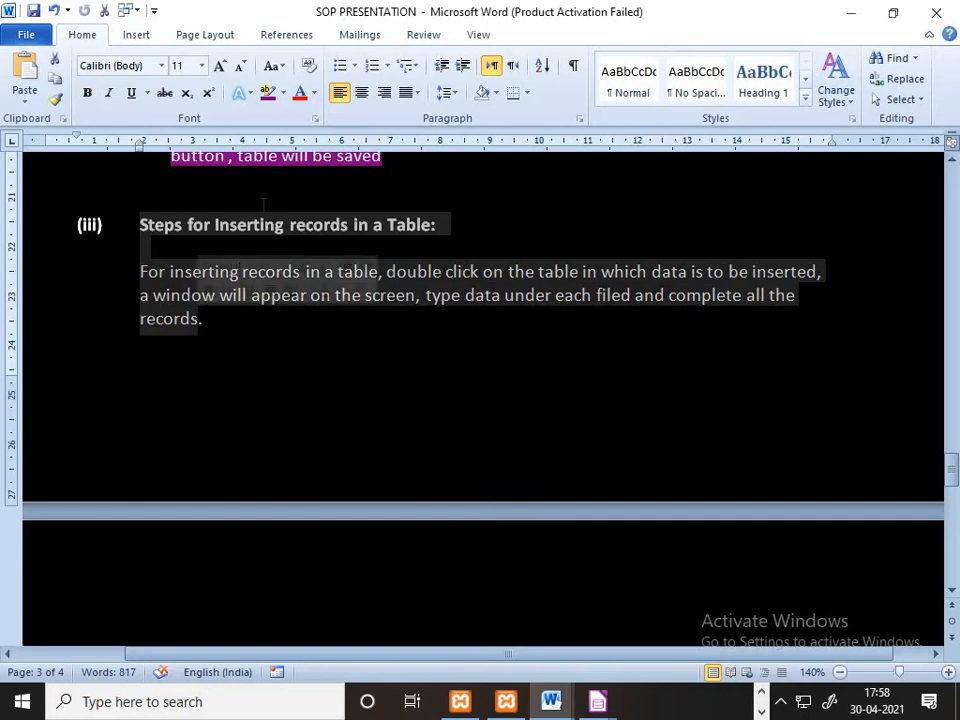
scroll(236, 306, down, 6)
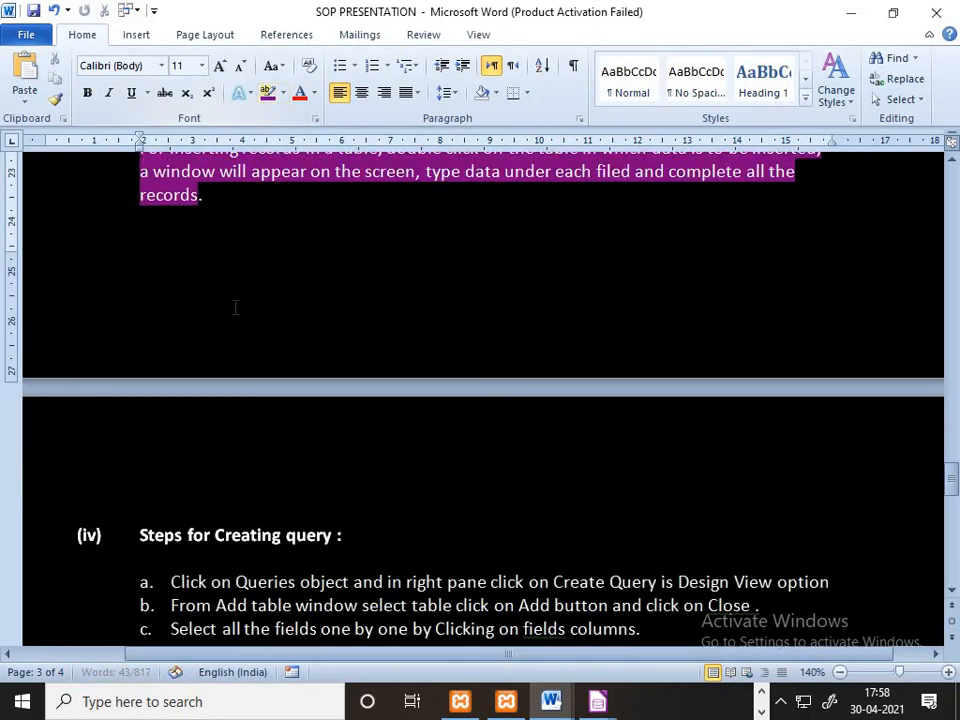
click(180, 430)
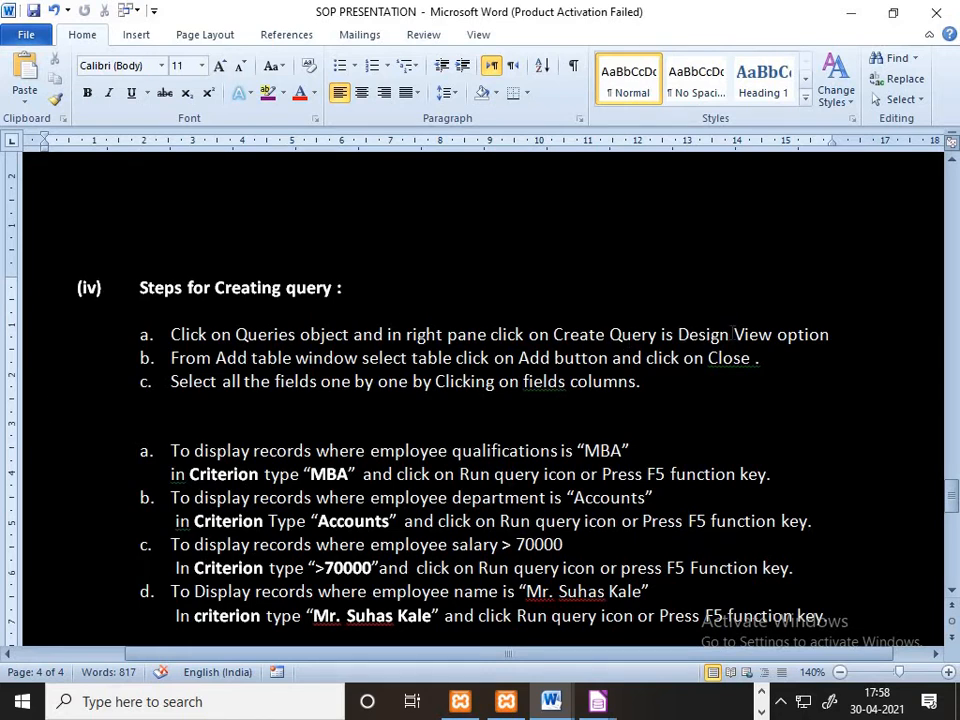
Switch back to the SOP 2 database and start a new query in Design View
key(alt+Tab)
click(53, 265)
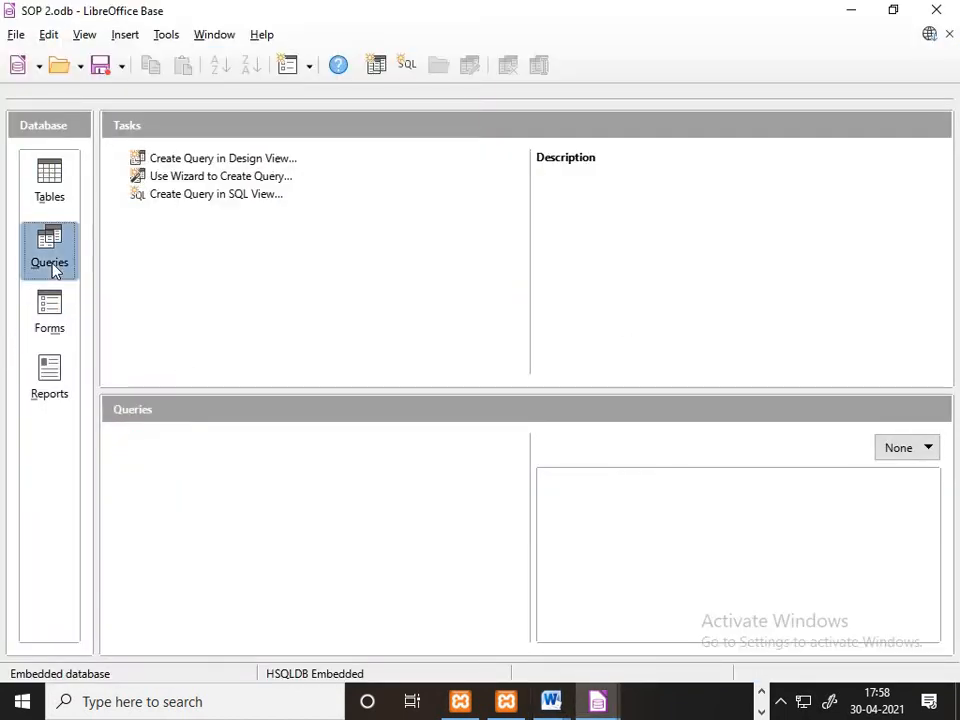
click(184, 165)
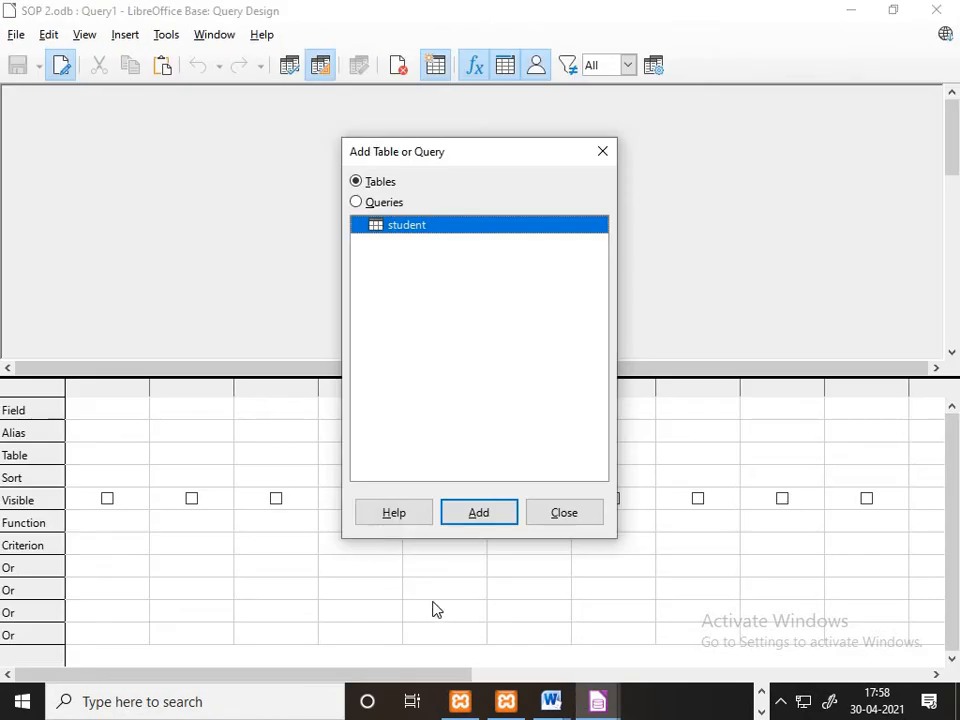
Check the query creation steps in the SOP PRESENTATION document and return to the Query1 design window
click(551, 701)
click(501, 632)
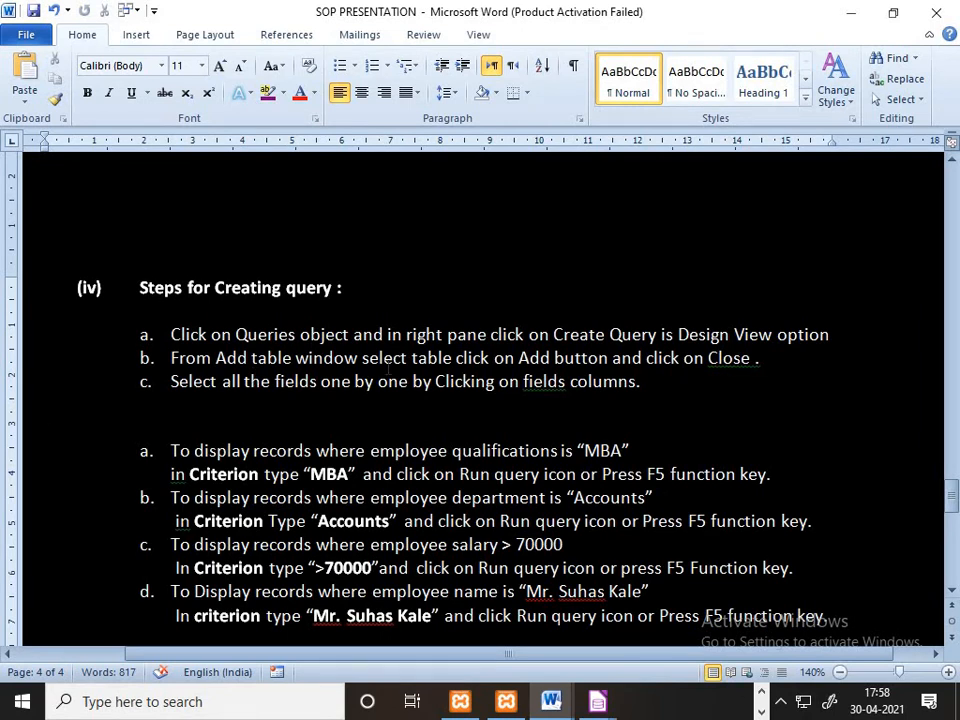
mouse_move(597, 702)
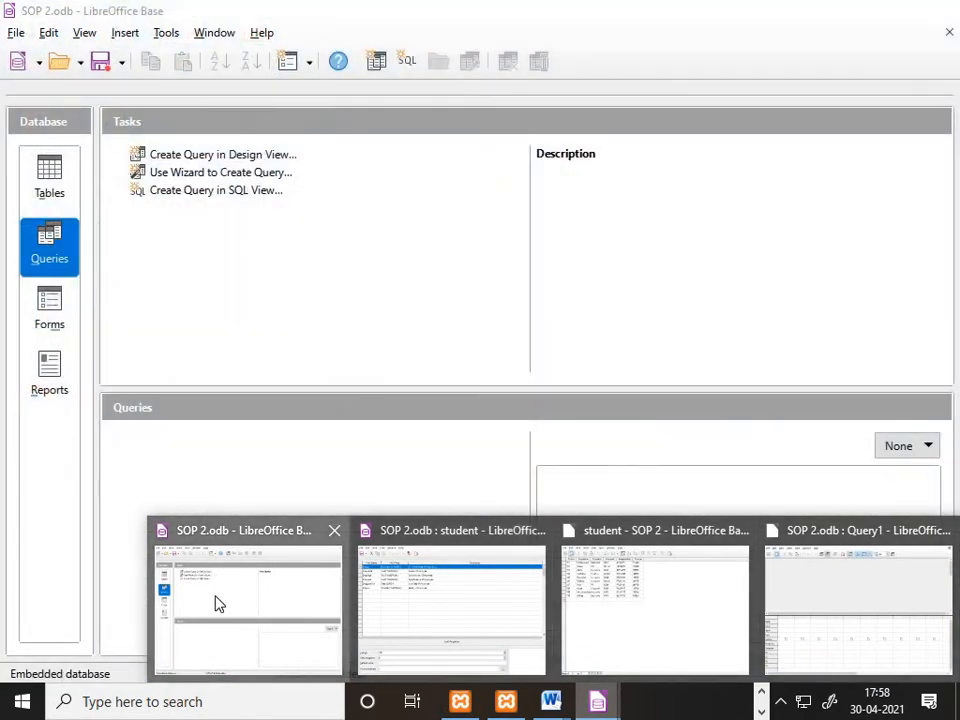
click(216, 602)
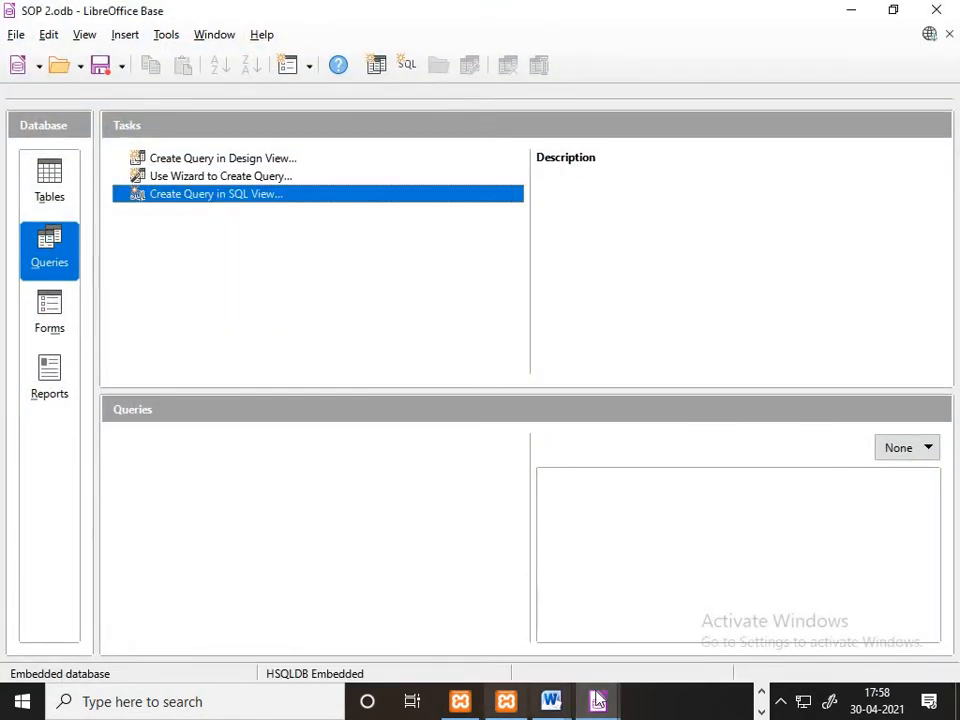
mouse_move(597, 702)
click(484, 595)
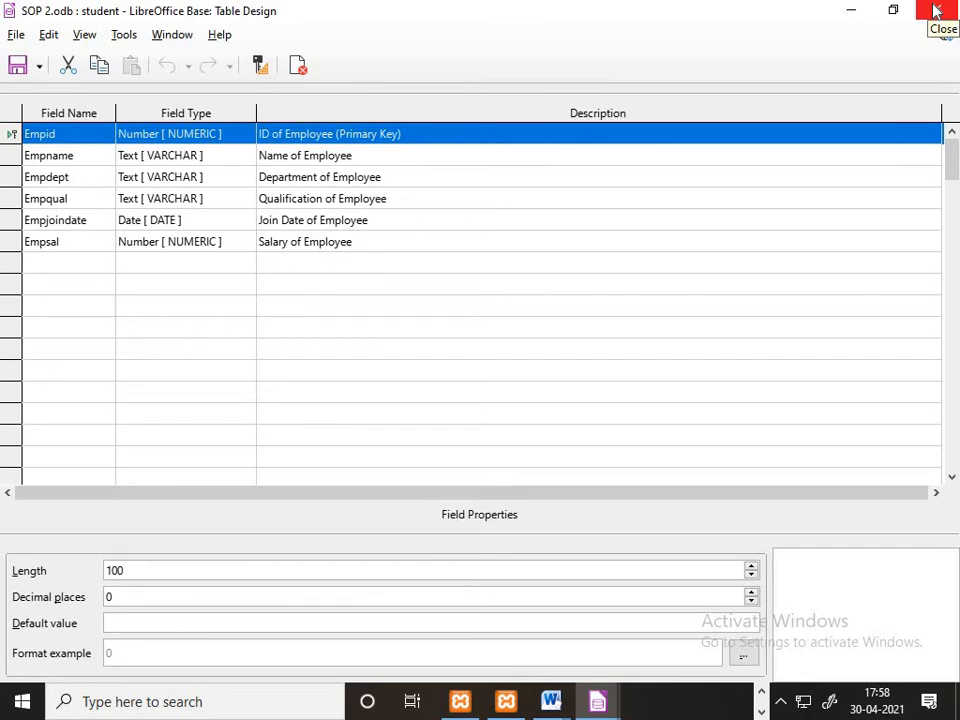
mouse_move(597, 701)
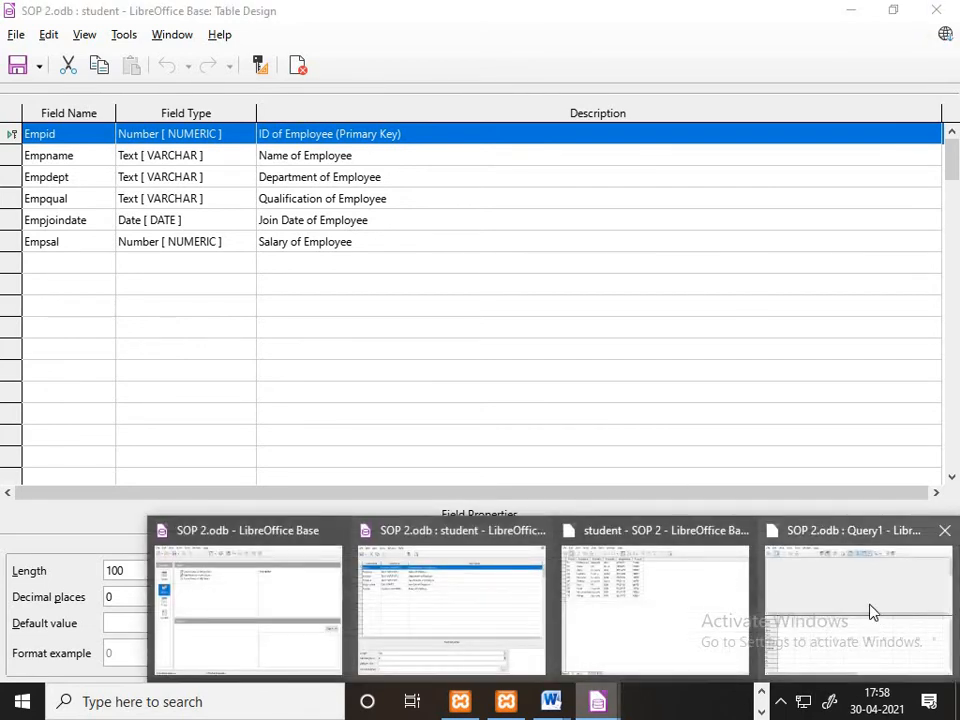
click(872, 612)
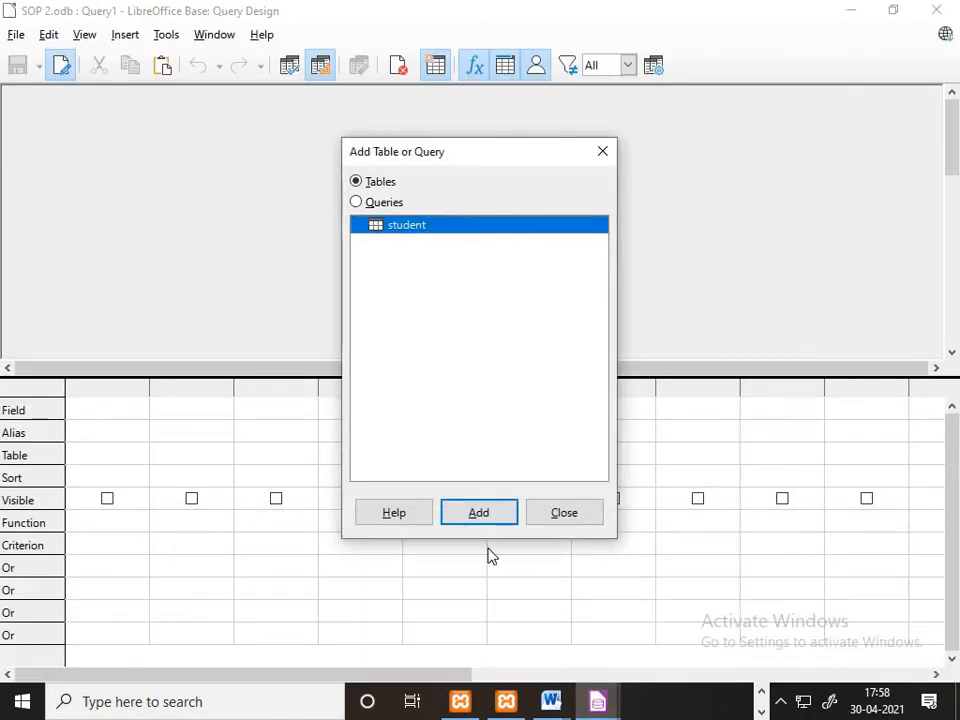
Add the student table to the query and close the Add Table or Query dialog
click(464, 512)
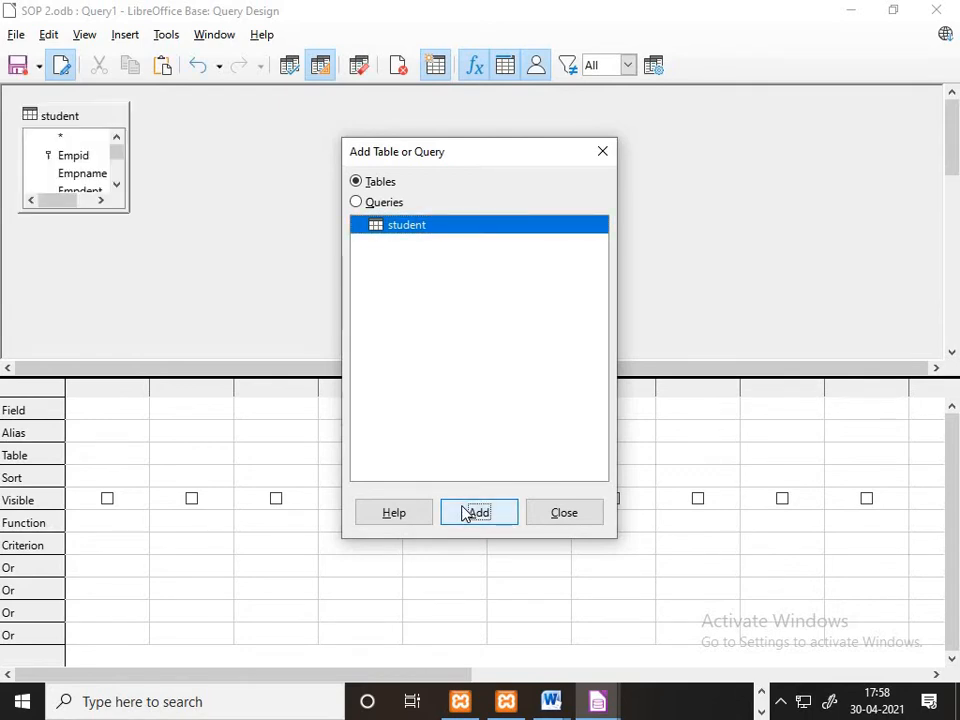
mouse_move(543, 703)
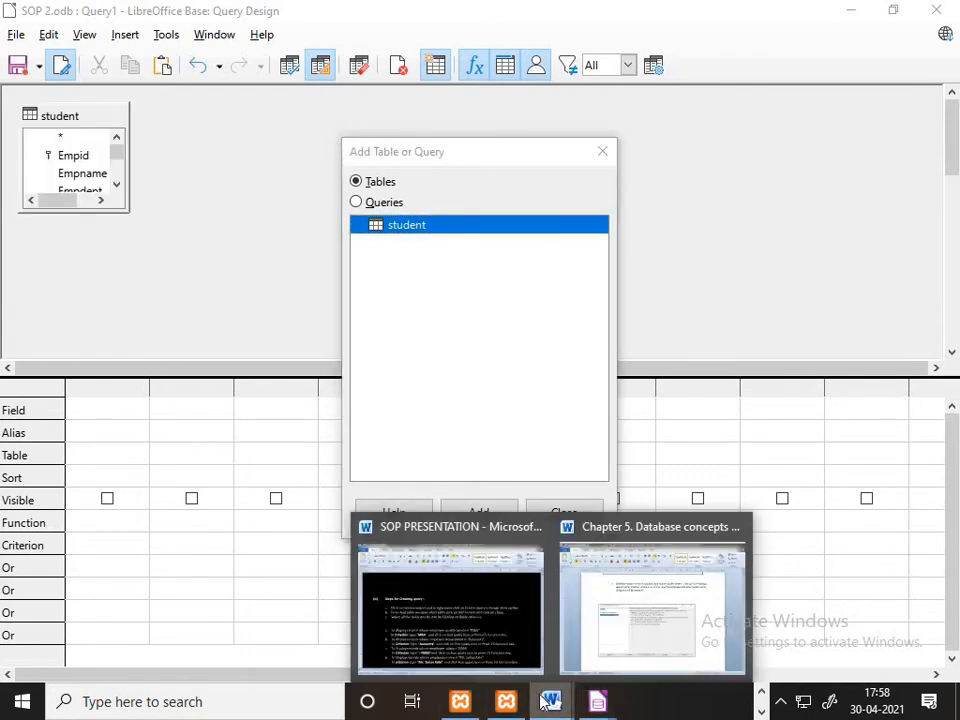
click(529, 636)
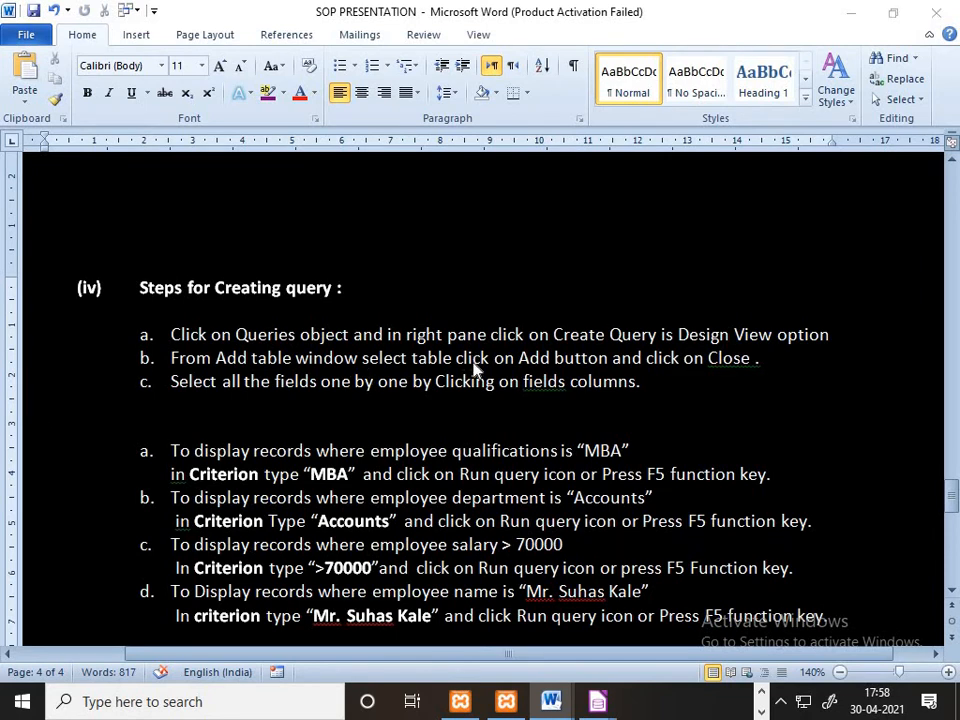
key(alt+Tab)
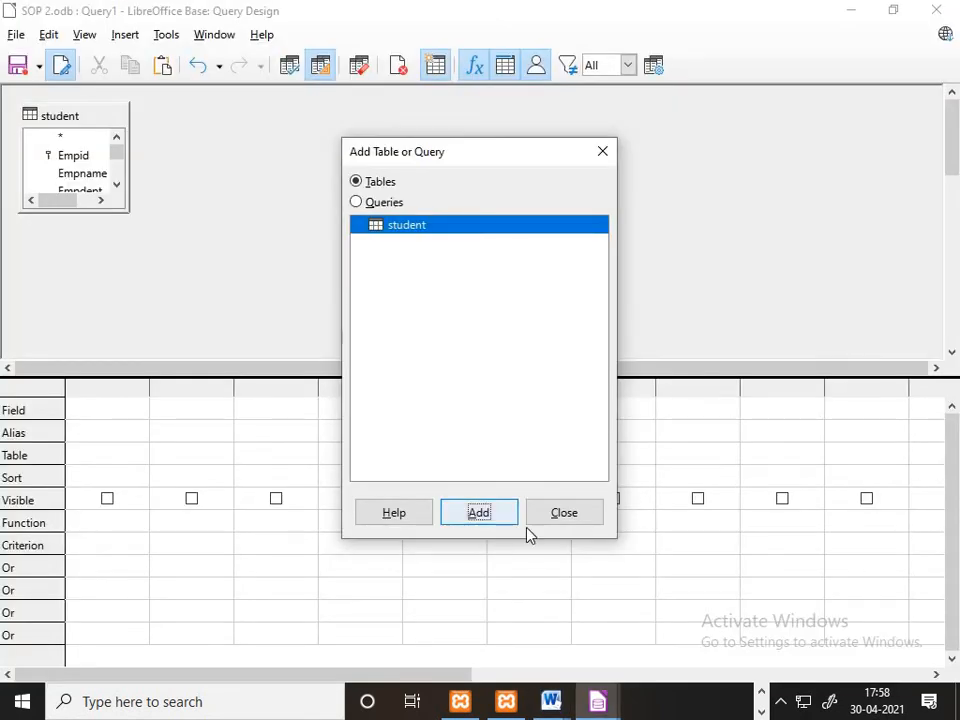
click(555, 518)
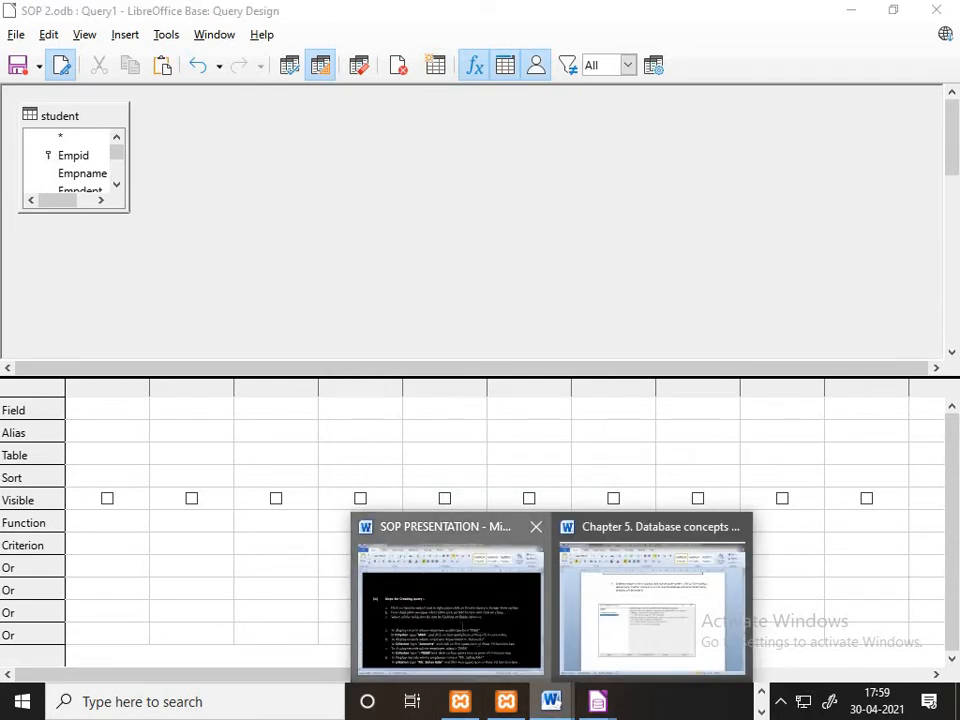
Enlarge the student table's field list and add Empid, Empname, Empdept, Empqual, Empjoindate and Empsal to the query, following the Word document
click(505, 660)
scroll(480, 350, down, 2)
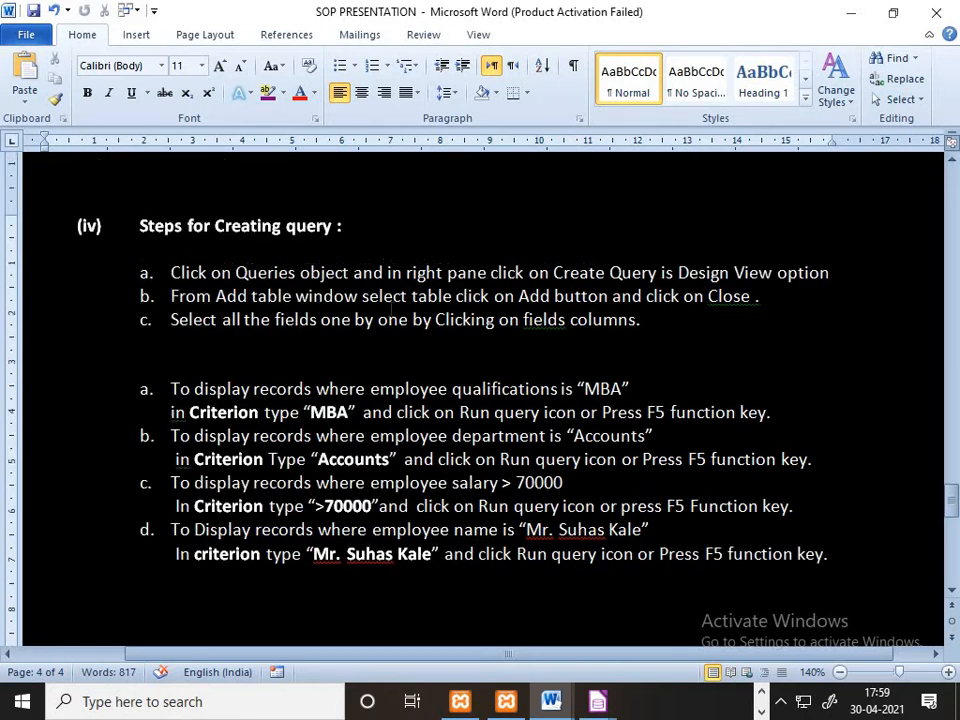
scroll(295, 234, up, 1)
key(alt+Tab)
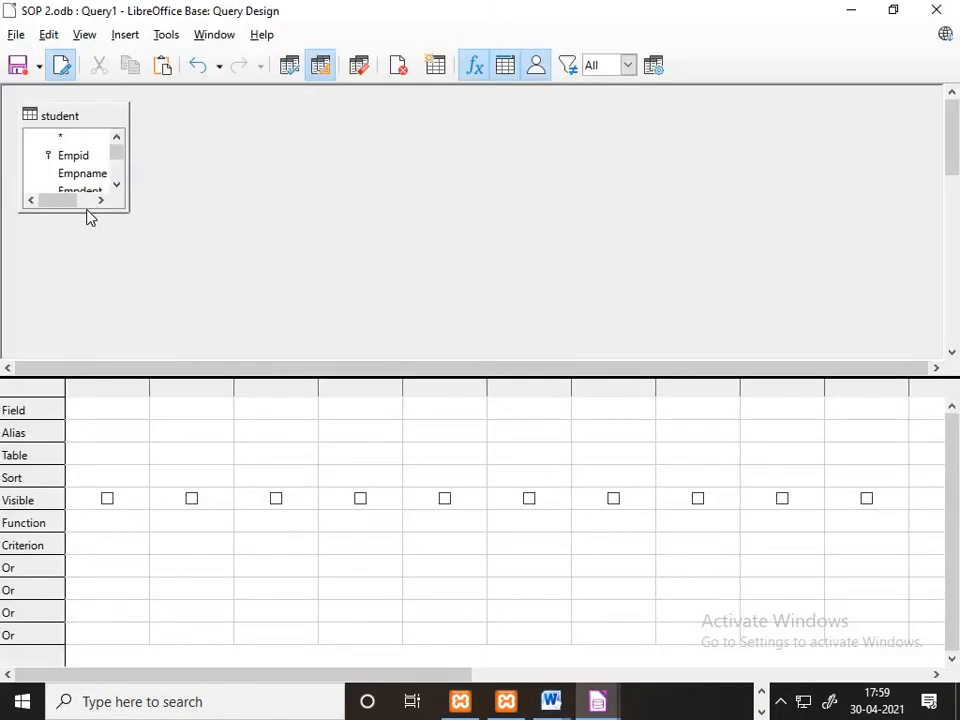
drag(90, 212, 124, 330)
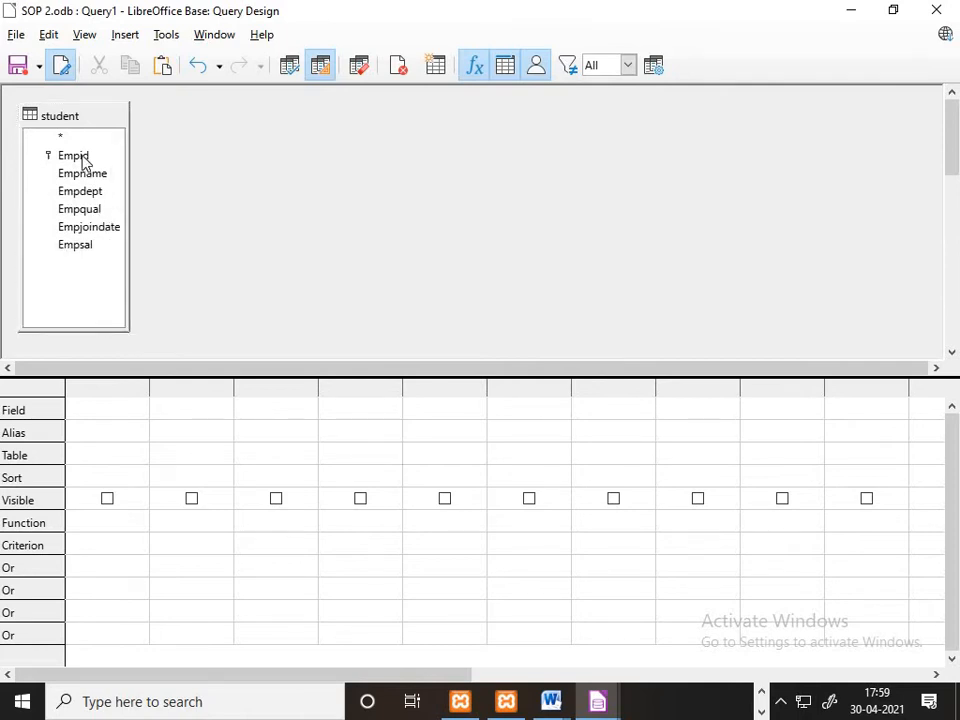
double_click(82, 163)
double_click(80, 173)
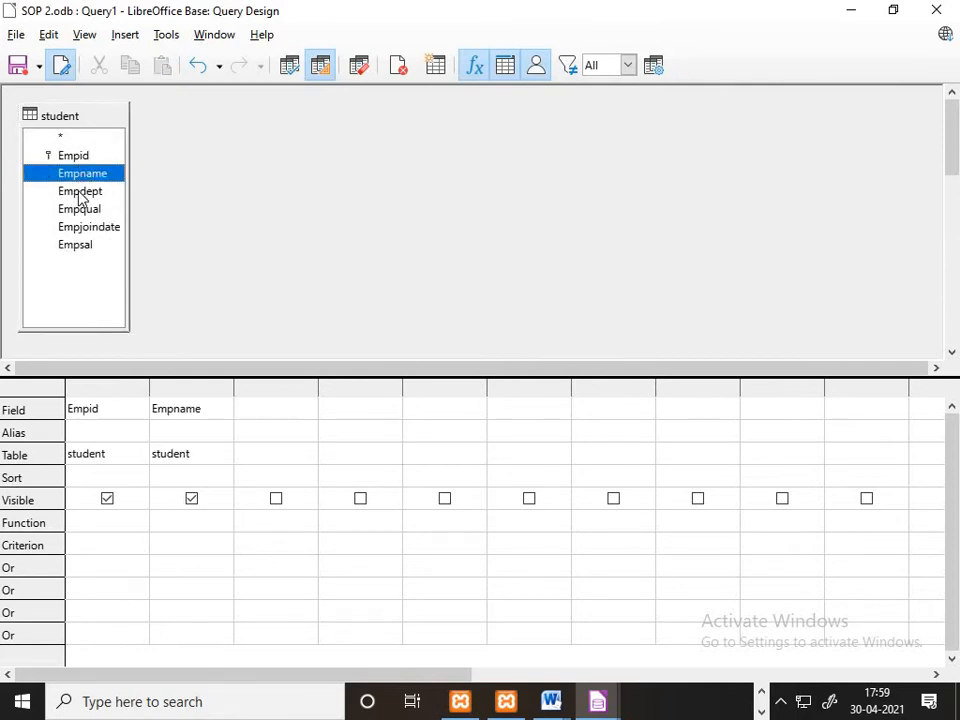
double_click(80, 193)
double_click(81, 209)
double_click(82, 227)
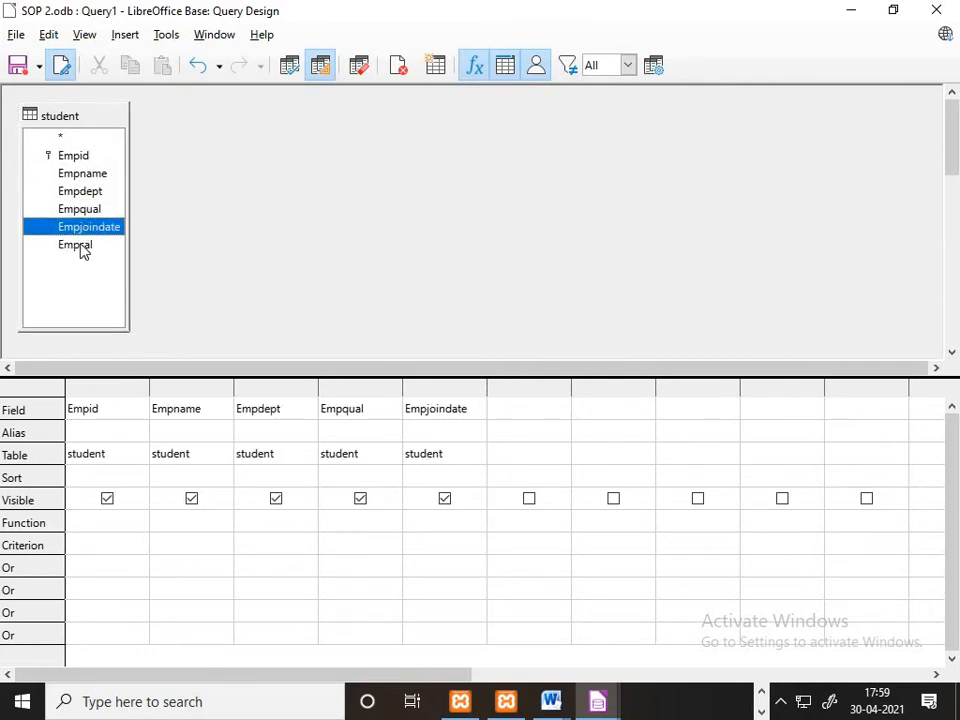
double_click(82, 246)
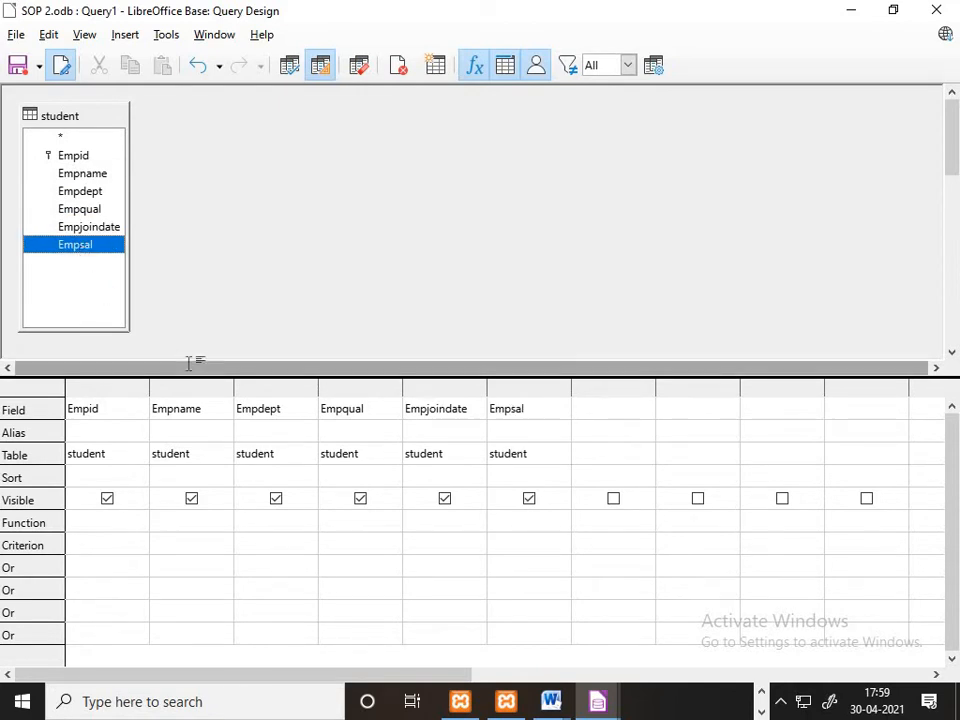
Highlight the "Steps for Creating query" heading and its first three steps in purple in the SOP PRESENTATION document
key(alt+Tab)
drag(647, 320, 143, 211)
click(267, 94)
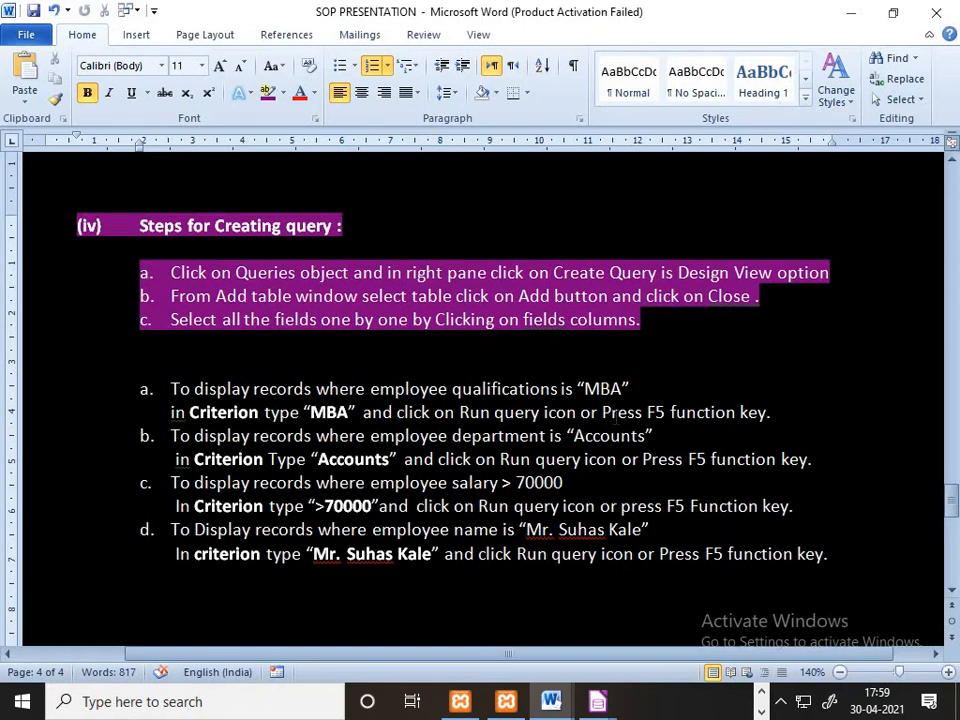
key(alt)
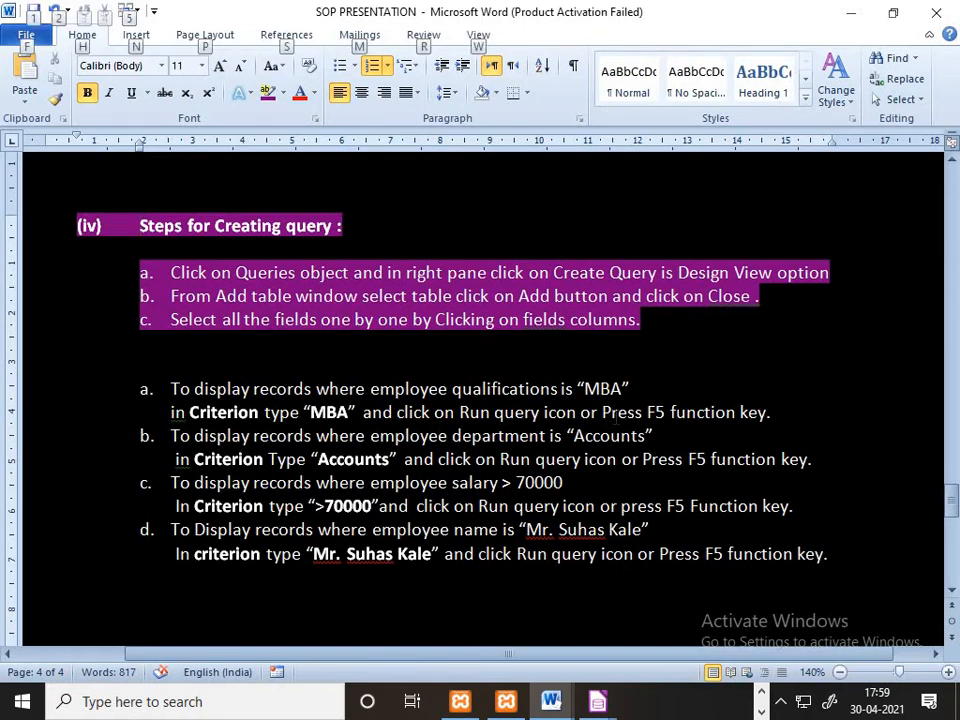
Return to the query design, set the Empqual criterion to 'MBA' and run the query
key(alt+Tab)
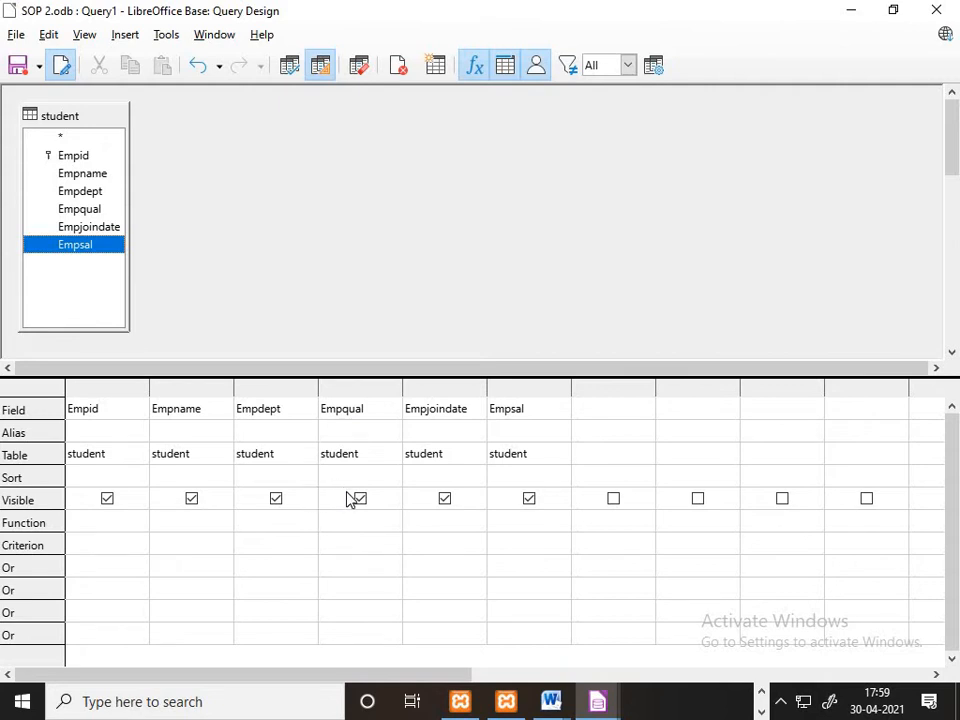
click(355, 546)
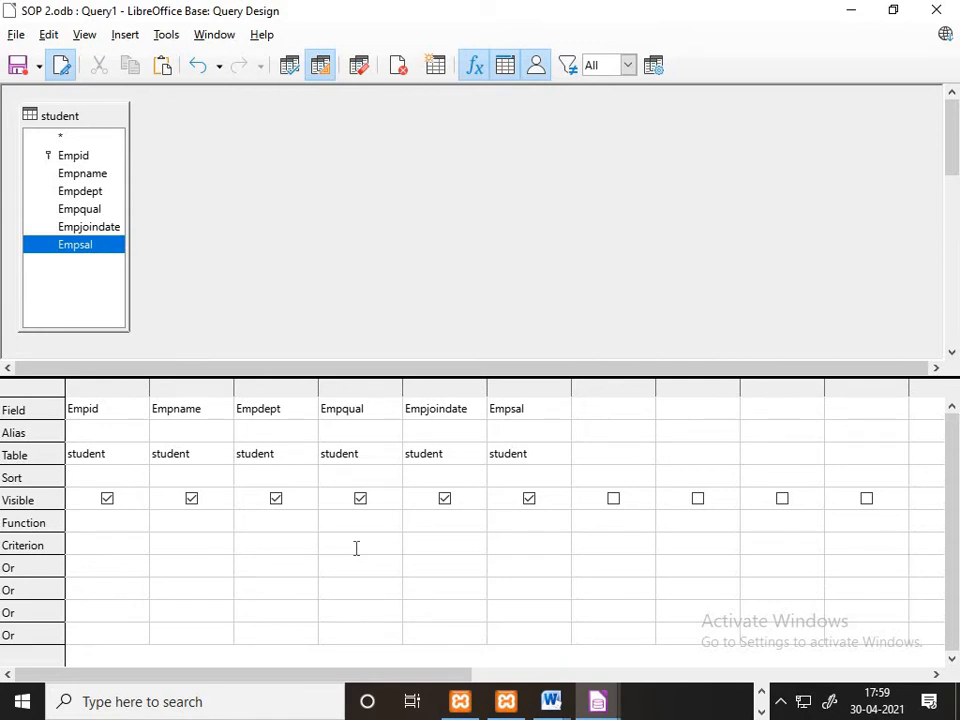
key(alt+Tab)
key(alt+Tab)
text('MBA)
click(291, 67)
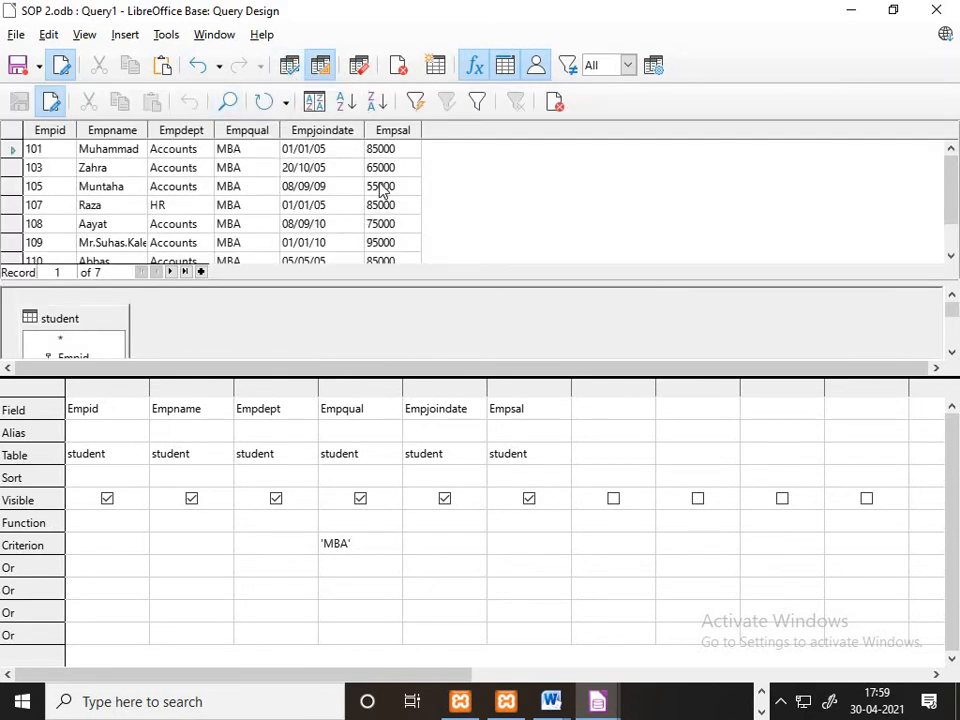
Review the records returned by the MBA query and check the next query's criterion in the SOP PRESENTATION document
scroll(380, 188, down, 1)
scroll(380, 190, up, 1)
scroll(380, 190, down, 1)
scroll(380, 190, up, 1)
scroll(250, 165, down, 1)
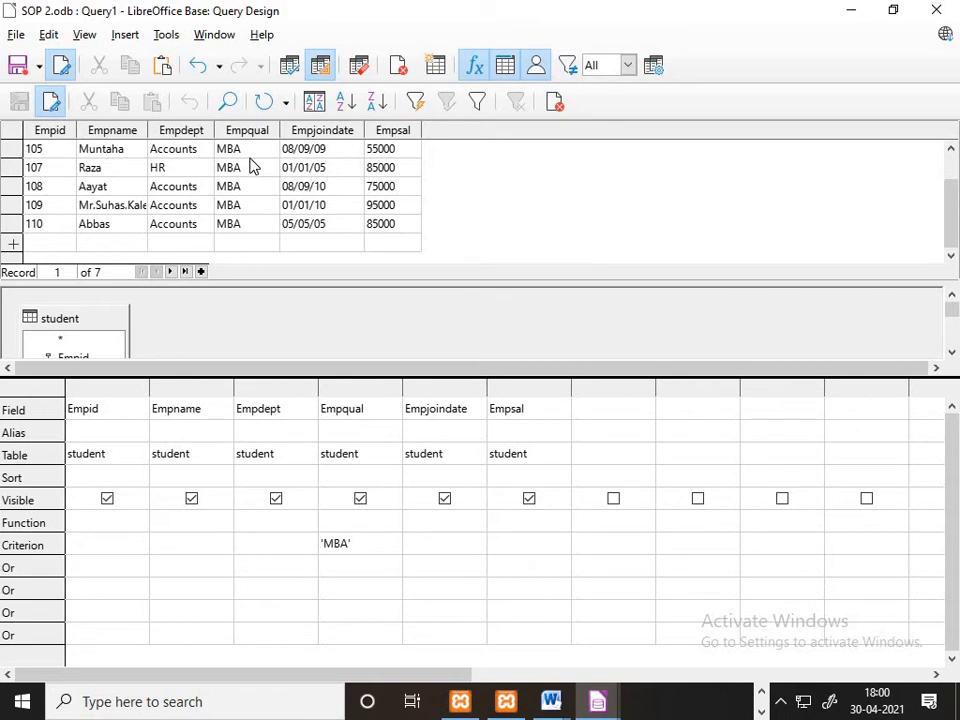
key(alt+Tab)
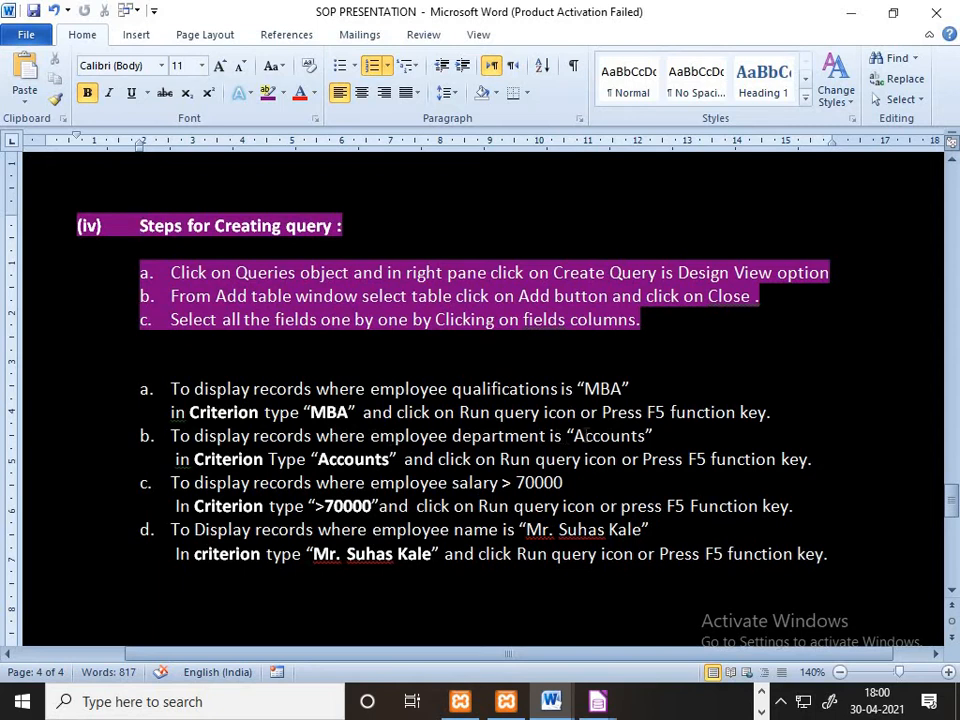
key(alt+Tab)
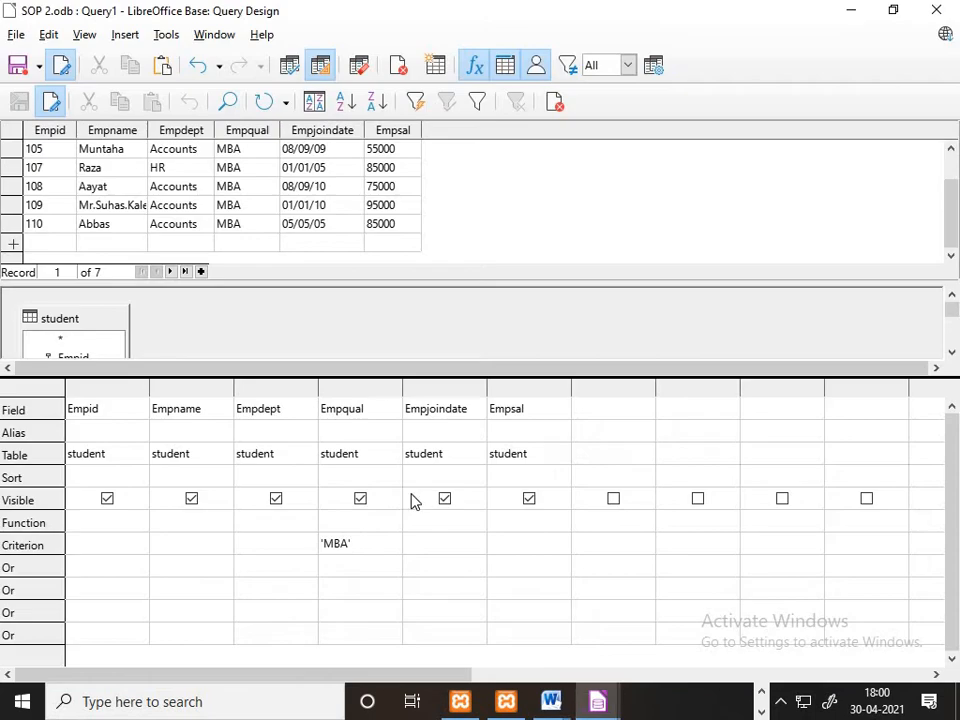
Clear the Empqual criterion, set the Empdept criterion to 'Accounts', run the query and review its records
key(BackSpace)
key(BackSpace)
key(BackSpace)
key(BackSpace)
key(BackSpace)
click(265, 539)
text('Accounts')
key(F5)
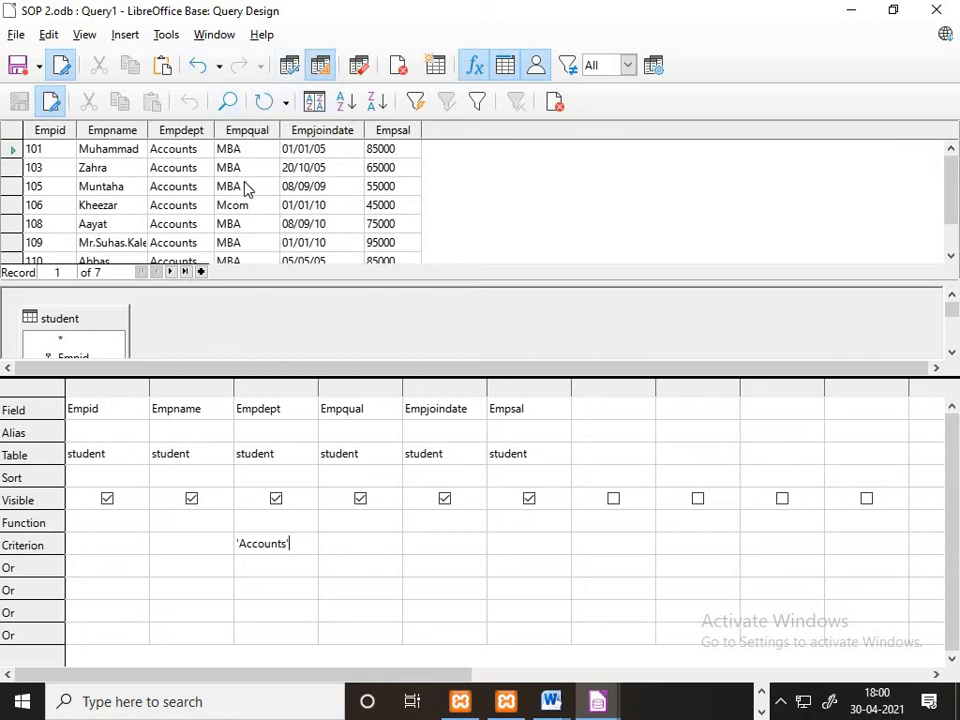
scroll(244, 188, down, 1)
scroll(244, 188, up, 1)
scroll(244, 188, down, 1)
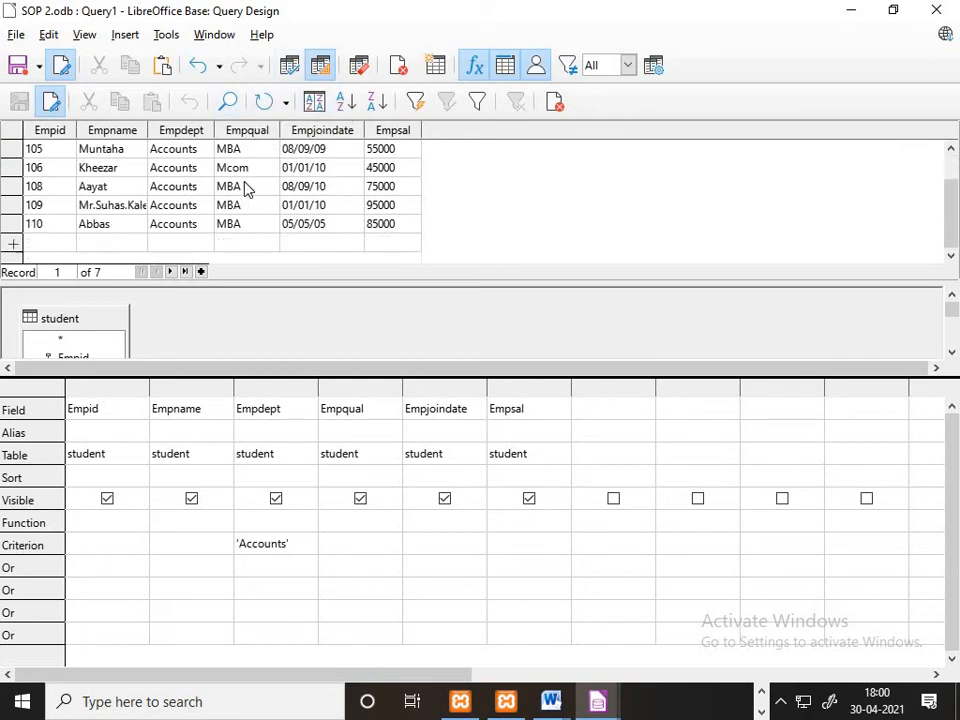
scroll(244, 188, up, 1)
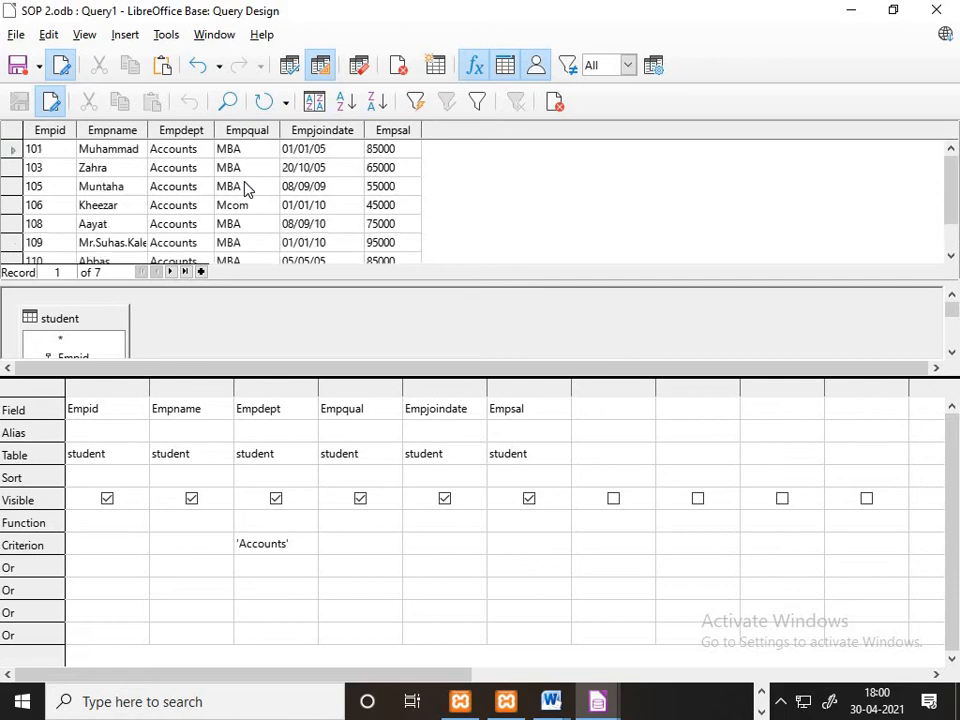
Clear the 'Accounts' criterion from the Empdept column of the query
click(302, 550)
key(BackSpace)
key(BackSpace)
key(BackSpace)
key(BackSpace)
key(BackSpace)
key(BackSpace)
key(BackSpace)
key(BackSpace)
key(BackSpace)
Switch to the SOP PRESENTATION document in Word and put single quotation marks around MBA in the criterion instruction of query a
key(alt+Tab)
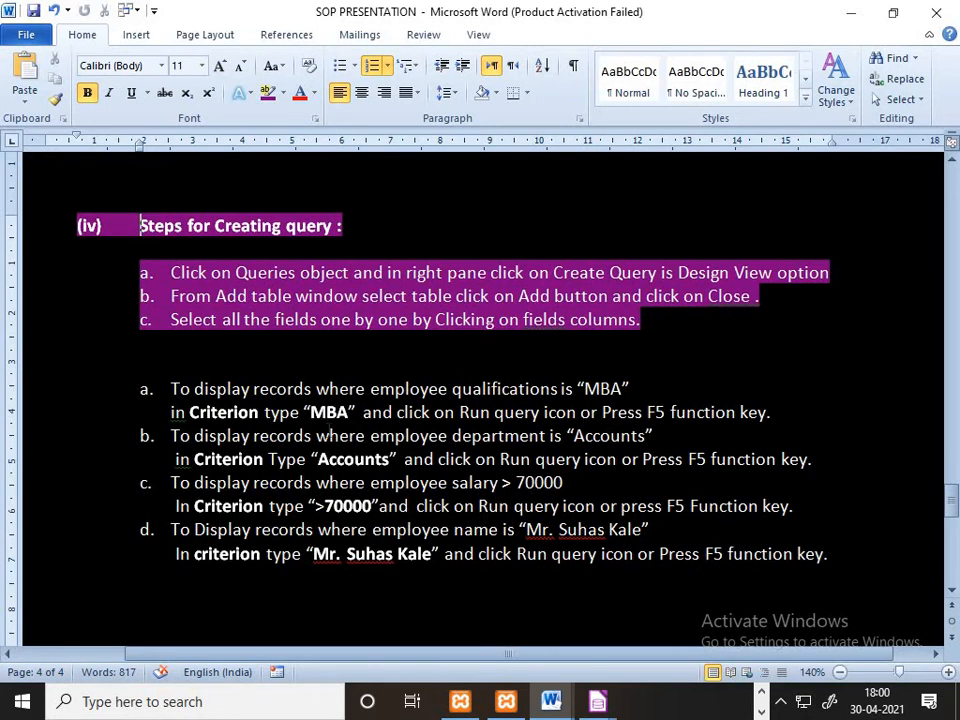
click(311, 415)
key(BackSpace)
text(')
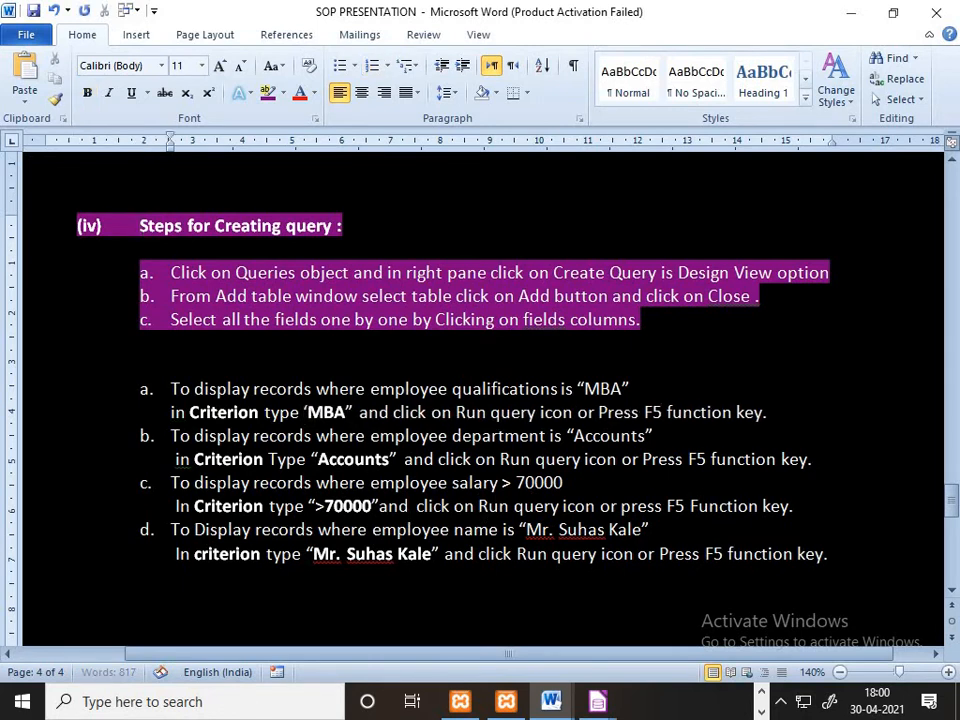
key(Right)
key(Right)
key(Right)
key(Right)
key(BackSpace)
text(')
click(330, 436)
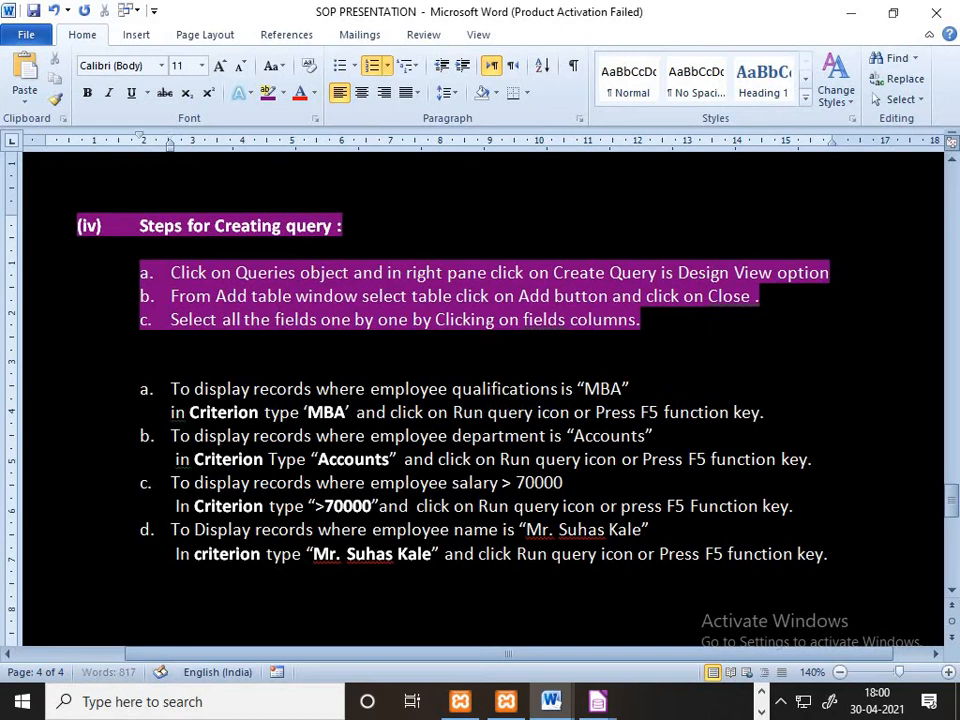
Replace the double quotation marks around Accounts with single ones in the criterion instruction of query b
click(321, 455)
key(BackSpace)
text(')
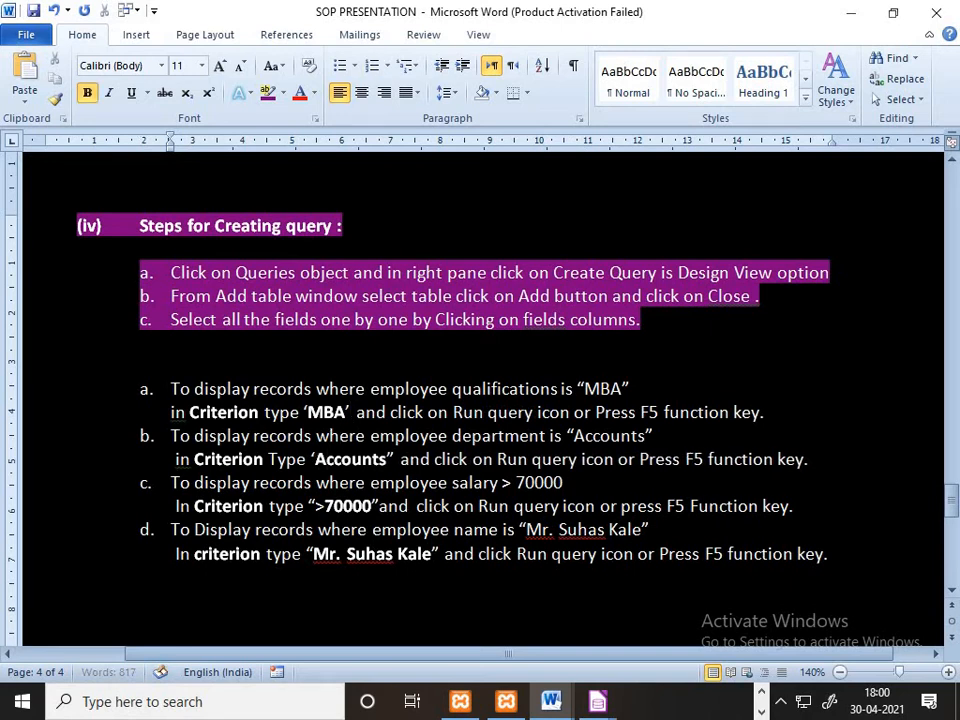
key(Right)
key(Right)
key(Right)
key(Right)
click(389, 458)
key(BackSpace)
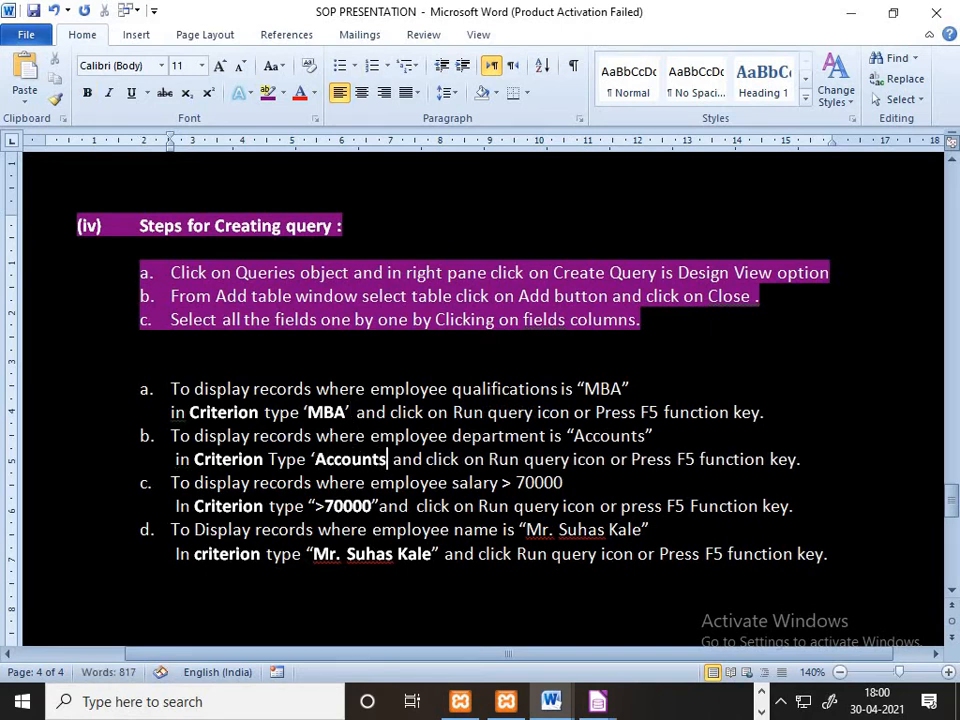
text(')
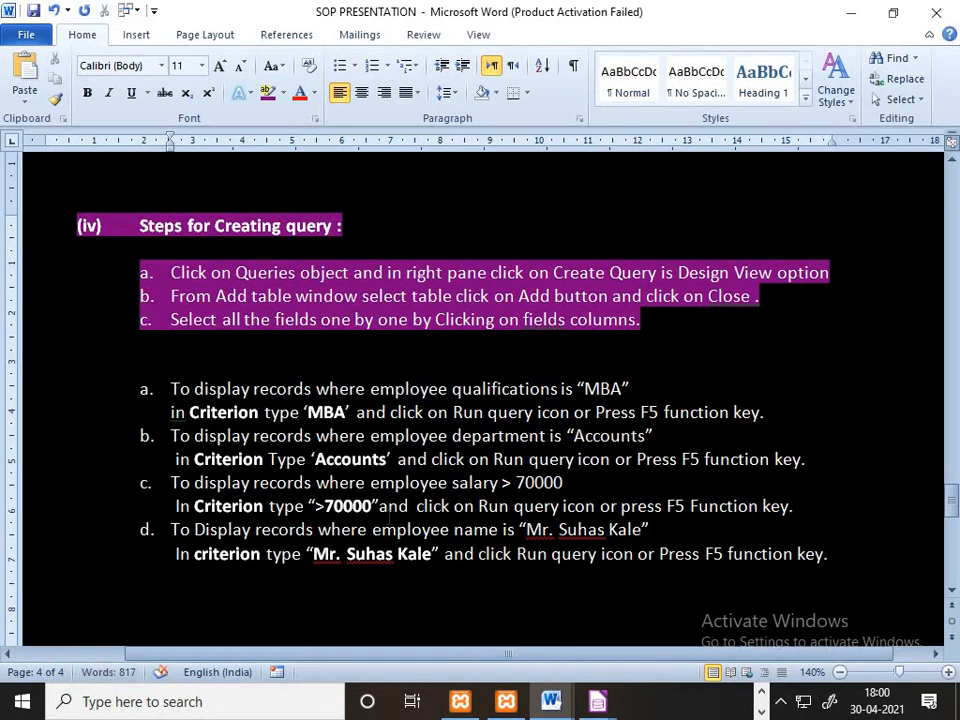
Return to the query design, try the Empsal criterion ">70000" in double quotation marks and recheck it in the Word document
key(alt+Tab)
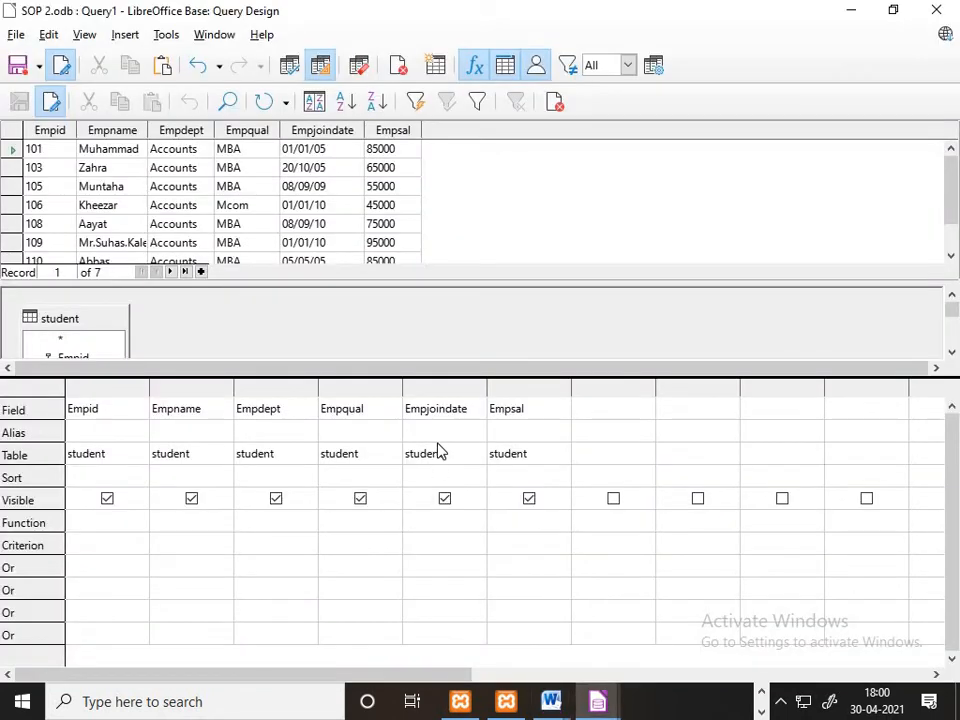
click(514, 543)
text(">70000")
key(Return)
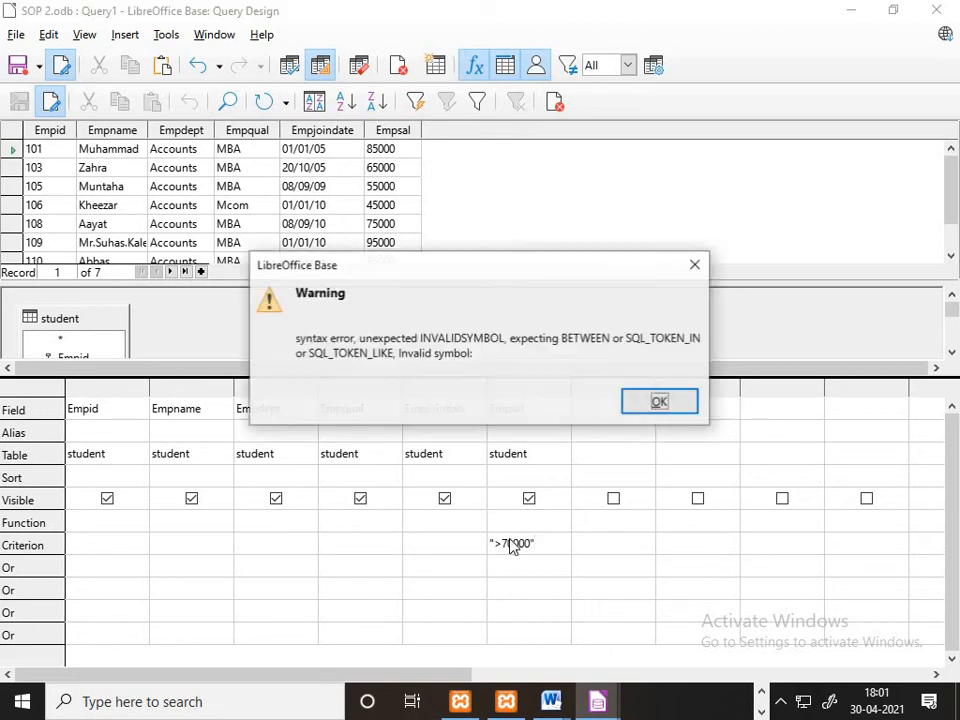
click(659, 403)
key(alt+Tab)
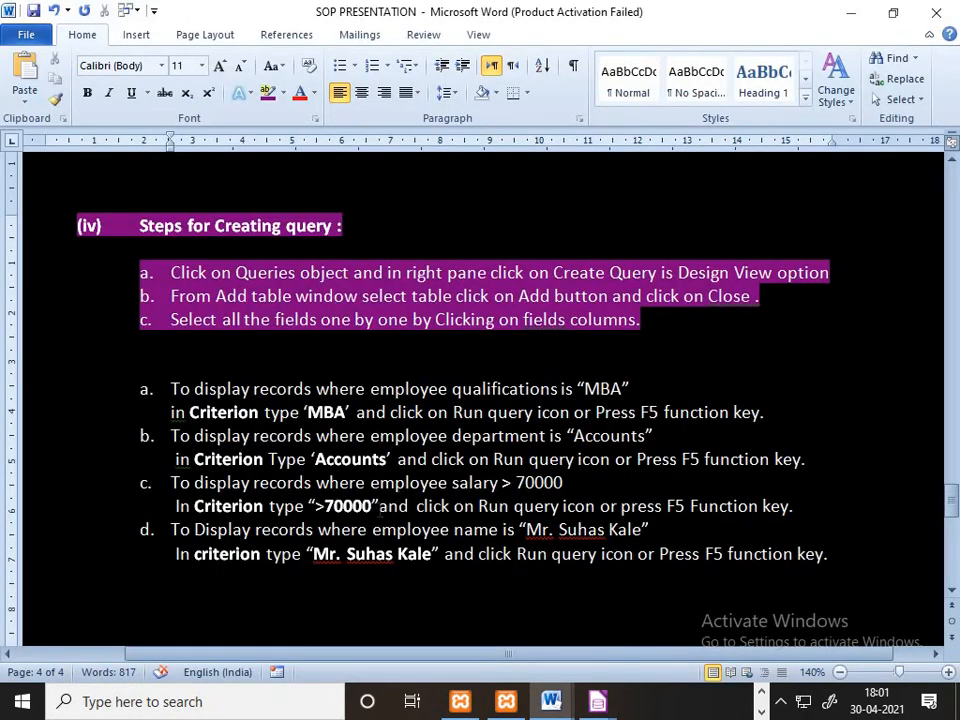
key(alt+Tab)
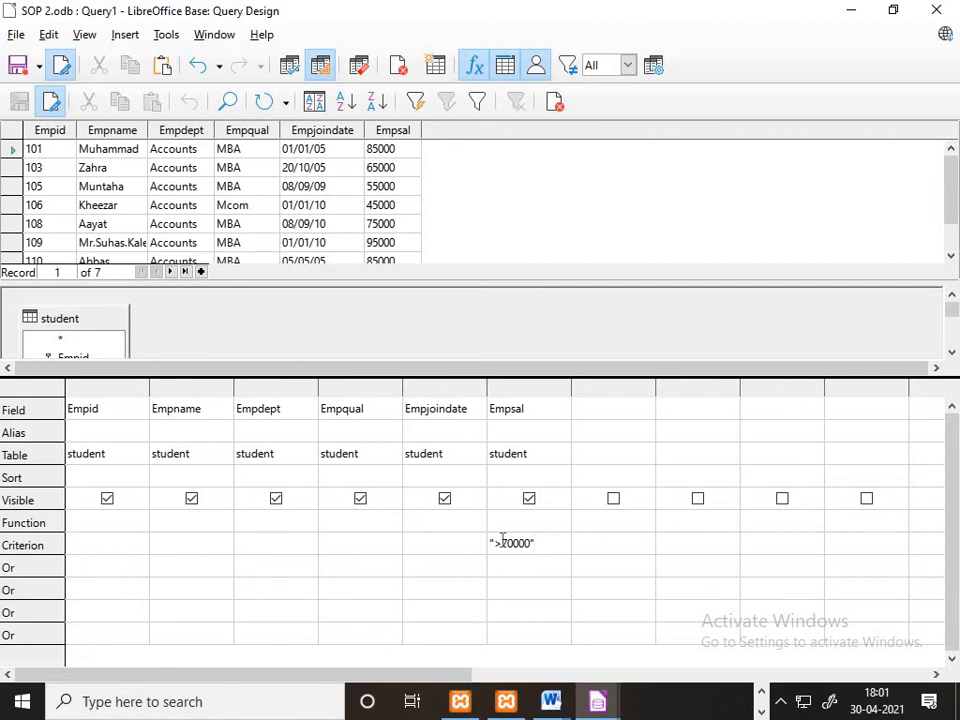
Try single quotation marks around the Empsal criterion, as '>70000'
click(493, 543)
key(BackSpace)
text(')
text(')
click(306, 225)
click(593, 395)
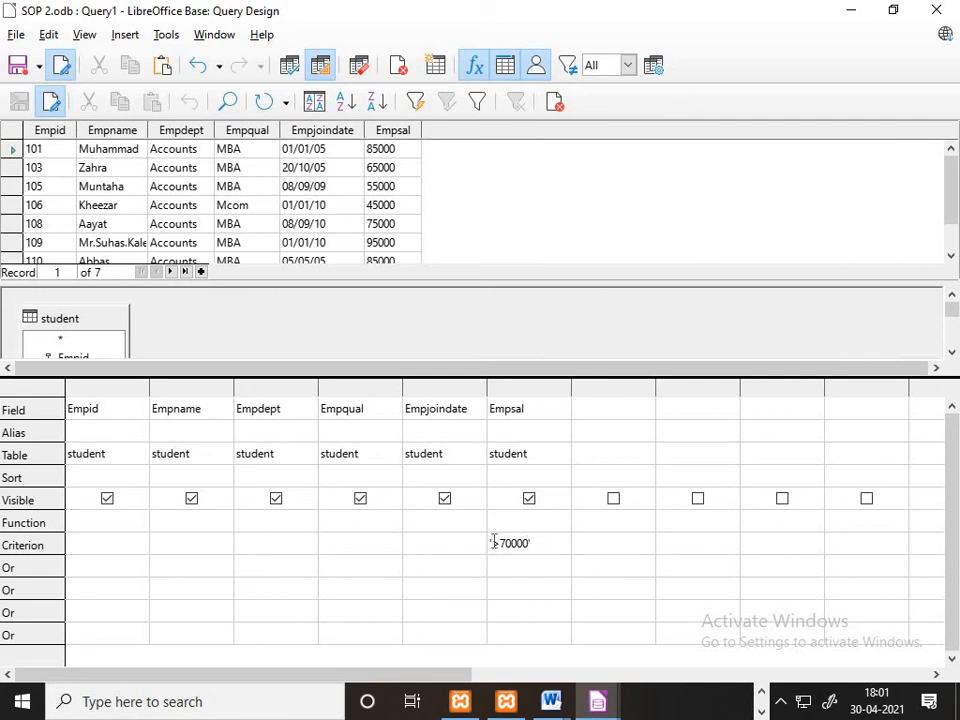
Remove the quotation marks so the Empsal criterion is >70000, run the query and review its records
key(BackSpace)
key(Right)
key(Right)
key(Right)
key(F5)
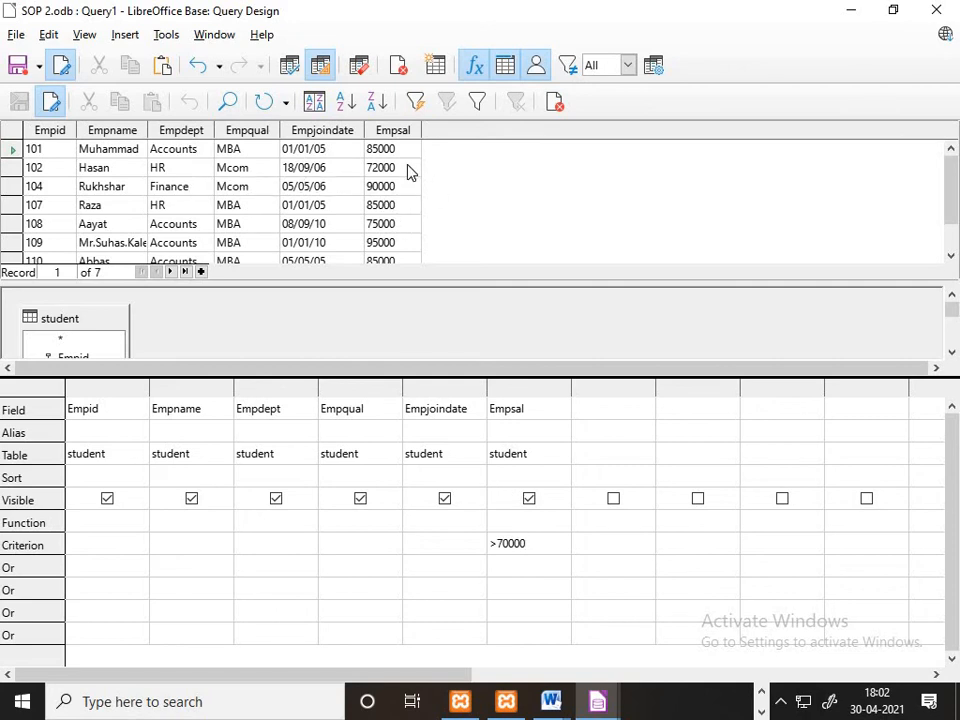
scroll(391, 204, down, 1)
scroll(395, 195, up, 1)
scroll(403, 184, down, 1)
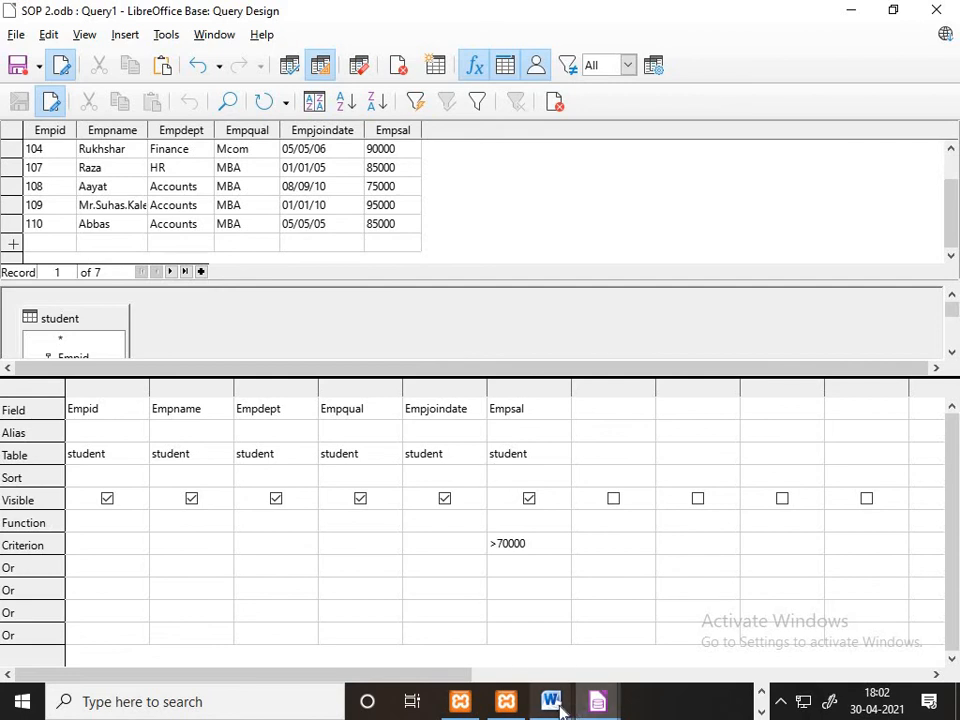
Check the name query's criterion in the SOP PRESENTATION document and clear the Empsal criterion in the query design
mouse_move(549, 701)
click(507, 668)
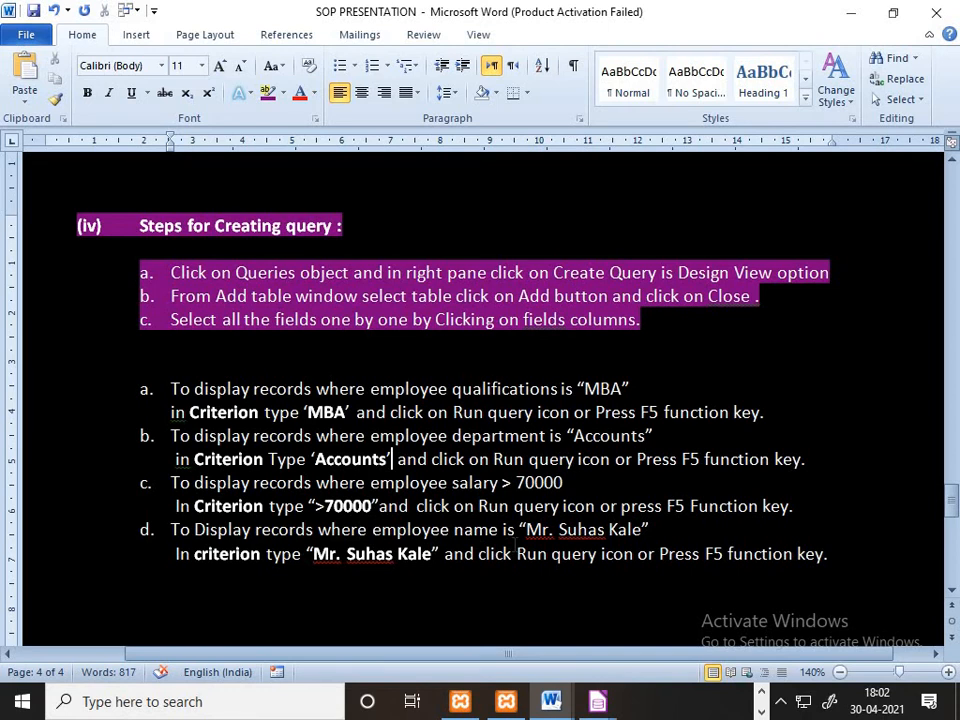
key(alt+Tab)
drag(542, 534, 463, 542)
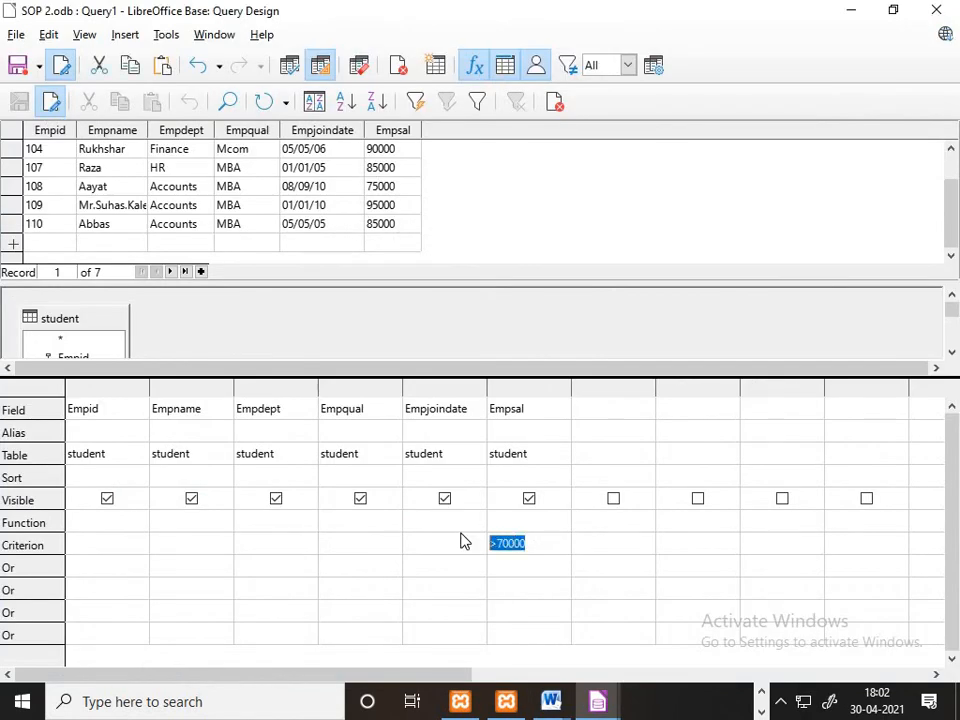
key(BackSpace)
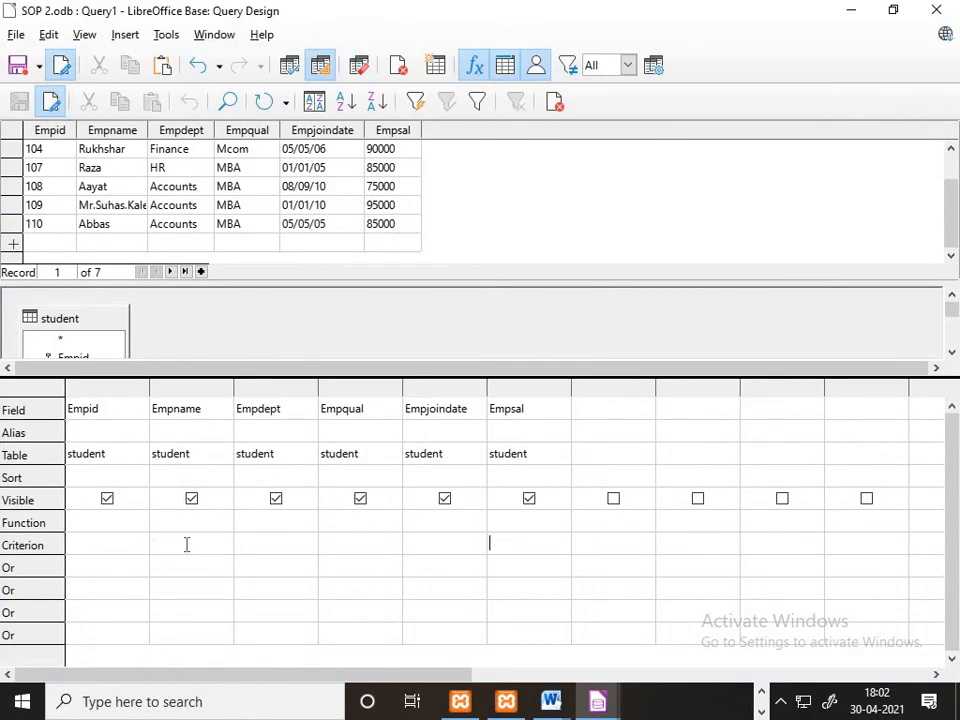
Try the employee's name in double quotation marks as the Empname criterion, run the query and compare it with the Word document
click(202, 544)
text("Mr.Suhas.Kale)
key(F5)
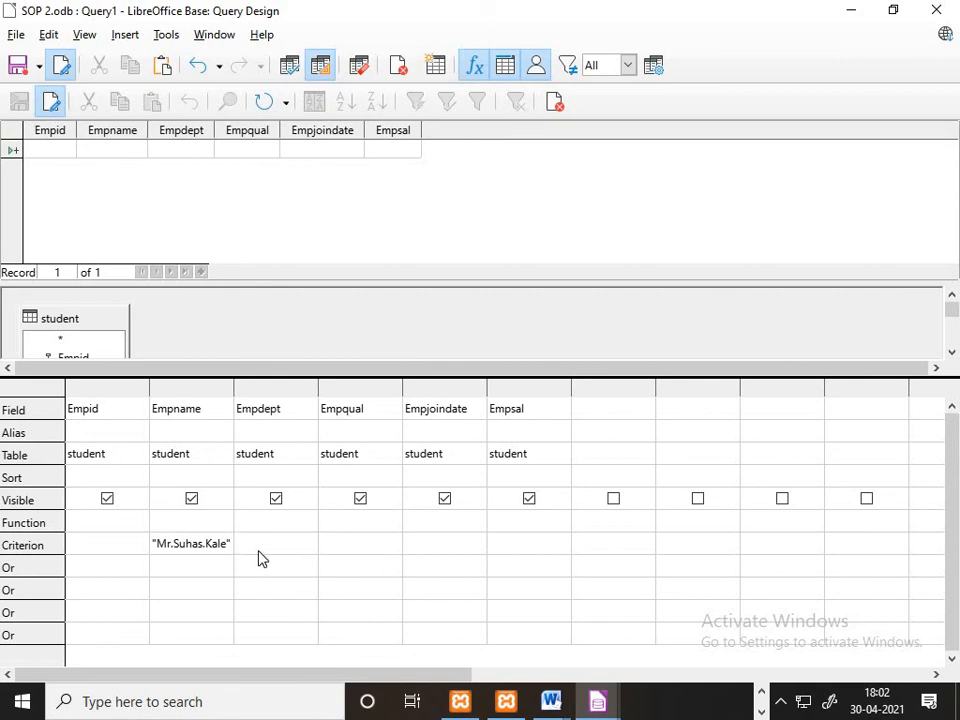
key(alt+Tab)
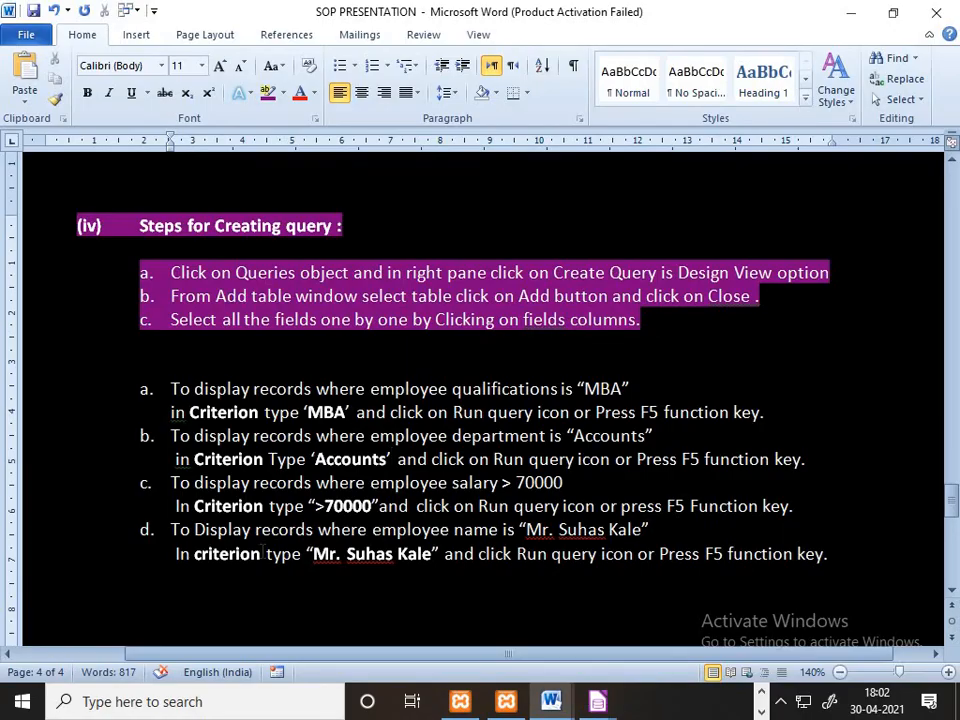
key(alt+Tab)
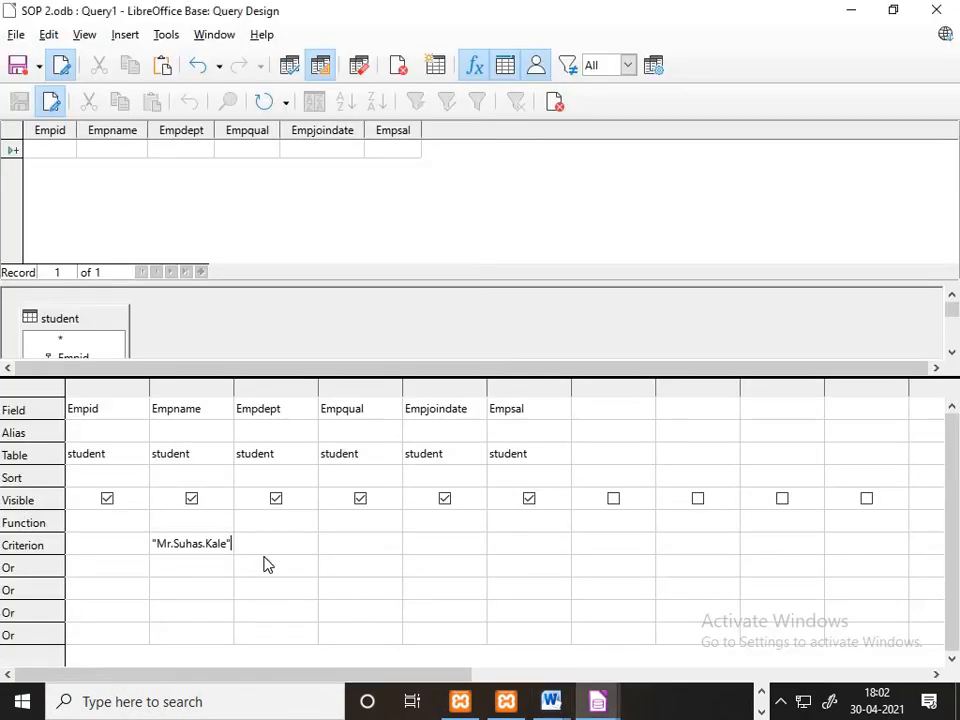
Open the student table's data window and copy the employee name from record 109
mouse_move(597, 700)
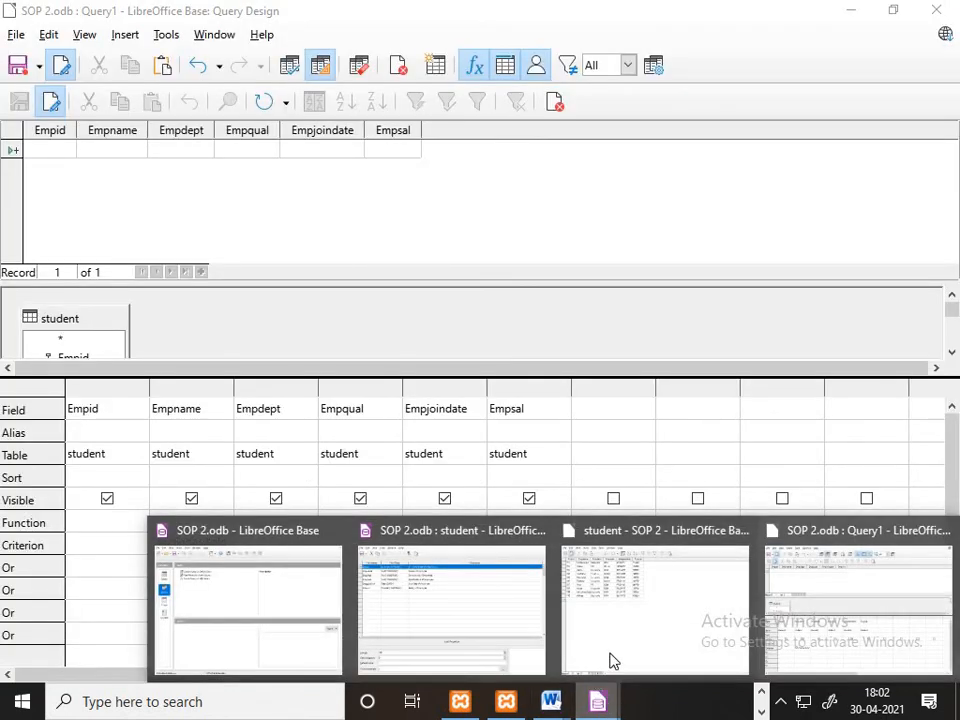
click(614, 655)
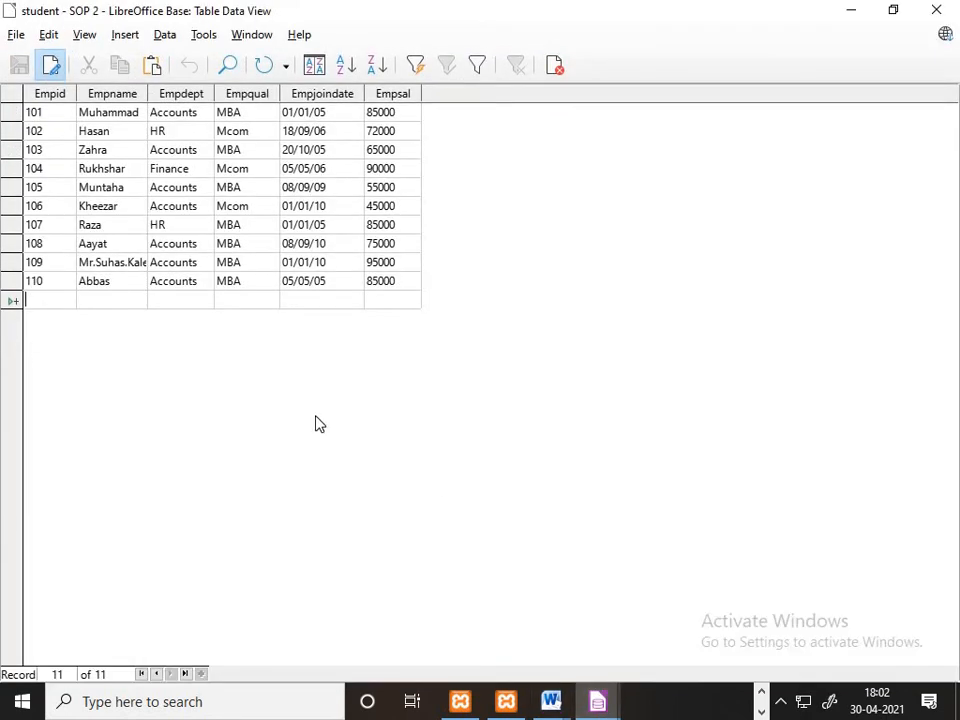
click(125, 261)
click(125, 261)
key(ctrl+c)
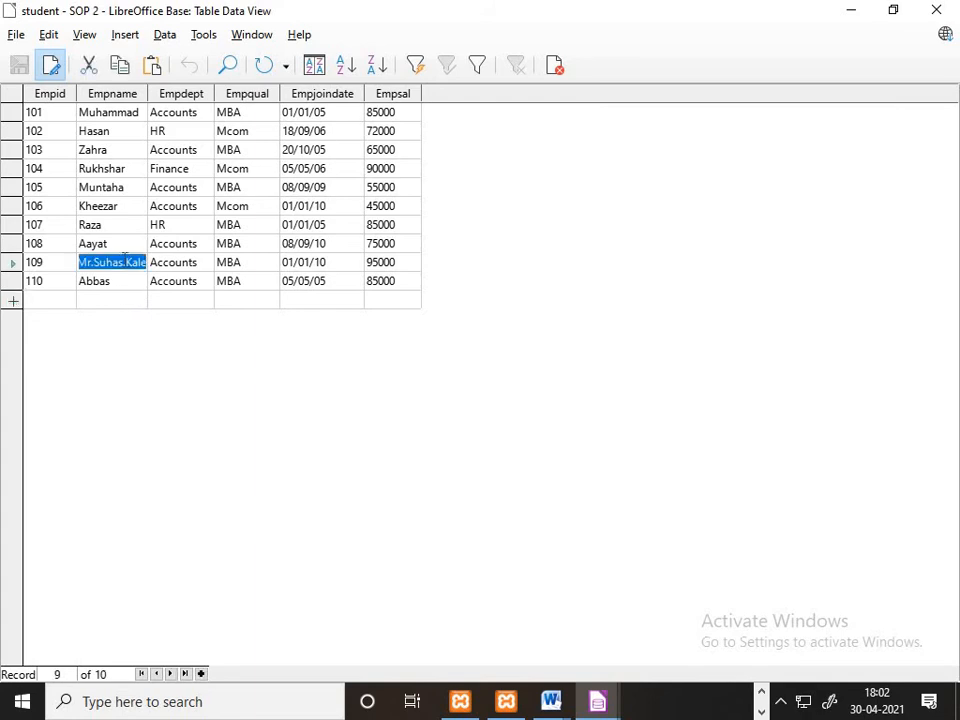
Return to the query design and replace the Empname criterion with the copied employee name followed by a closing quotation mark
key(alt+Tab)
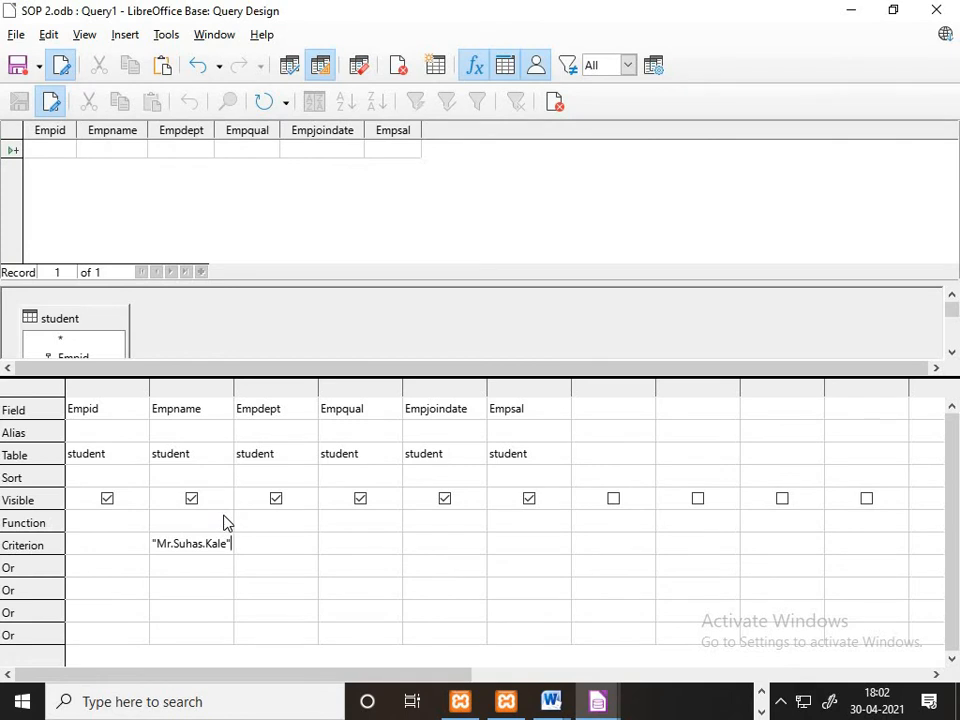
key(BackSpace)
key(BackSpace)
key(BackSpace)
key(BackSpace)
key(BackSpace)
key(BackSpace)
key(BackSpace)
key(BackSpace)
key(BackSpace)
key(BackSpace)
key(BackSpace)
key(BackSpace)
key(BackSpace)
key(BackSpace)
key(BackSpace)
key(ctrl+v)
text(")
Try to correct the opening and closing quotation marks around the name in the Empname criterion
key(Left)
key(Left)
key(Left)
key(Left)
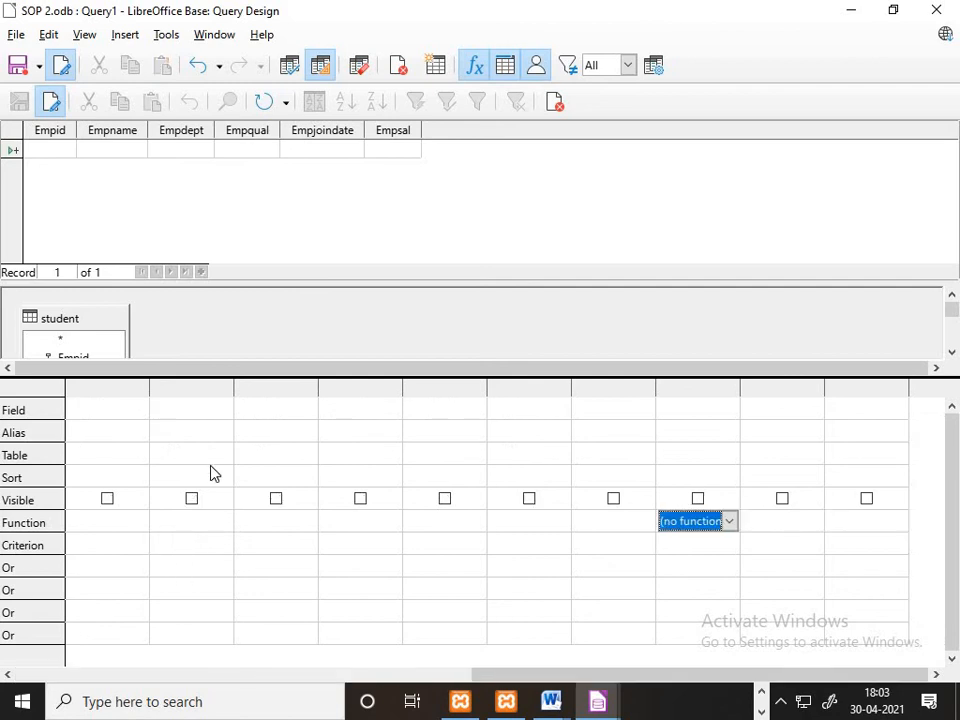
click(186, 437)
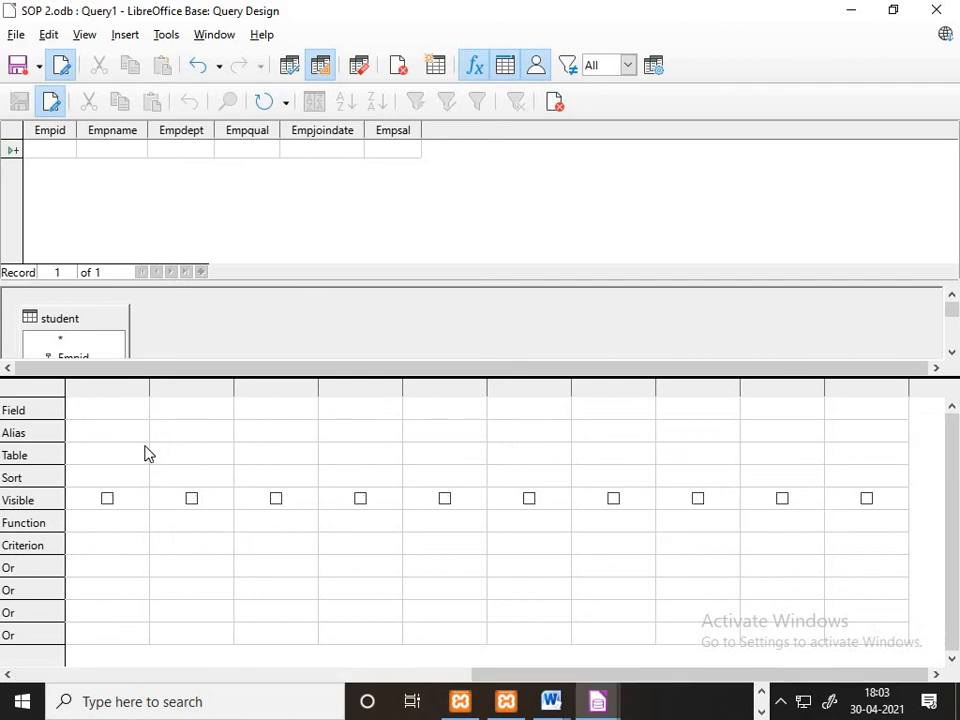
click(145, 453)
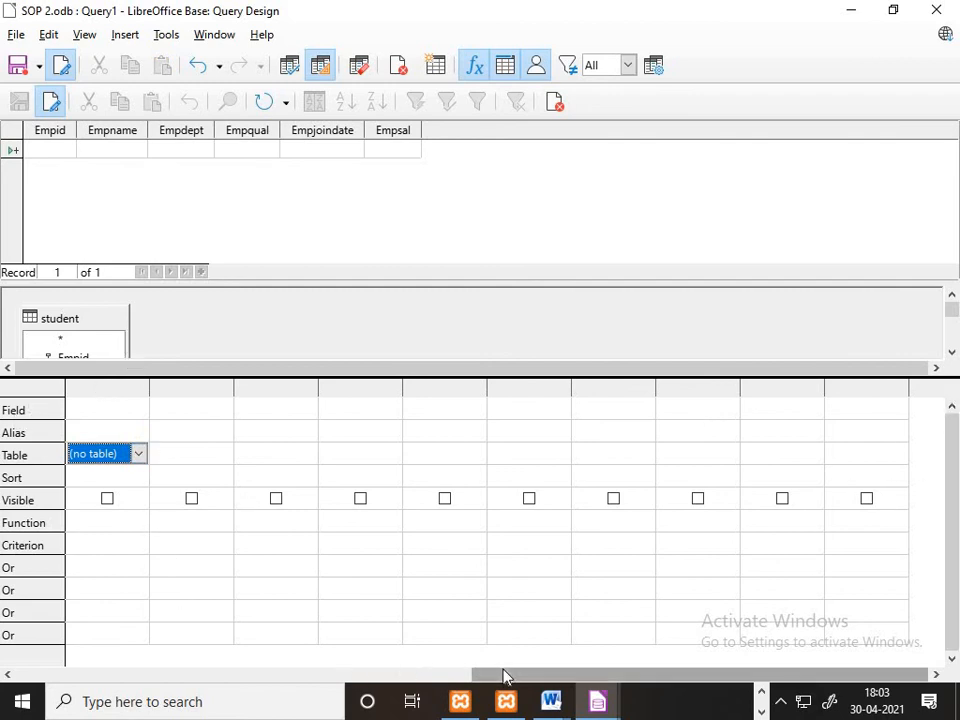
drag(506, 676, 127, 640)
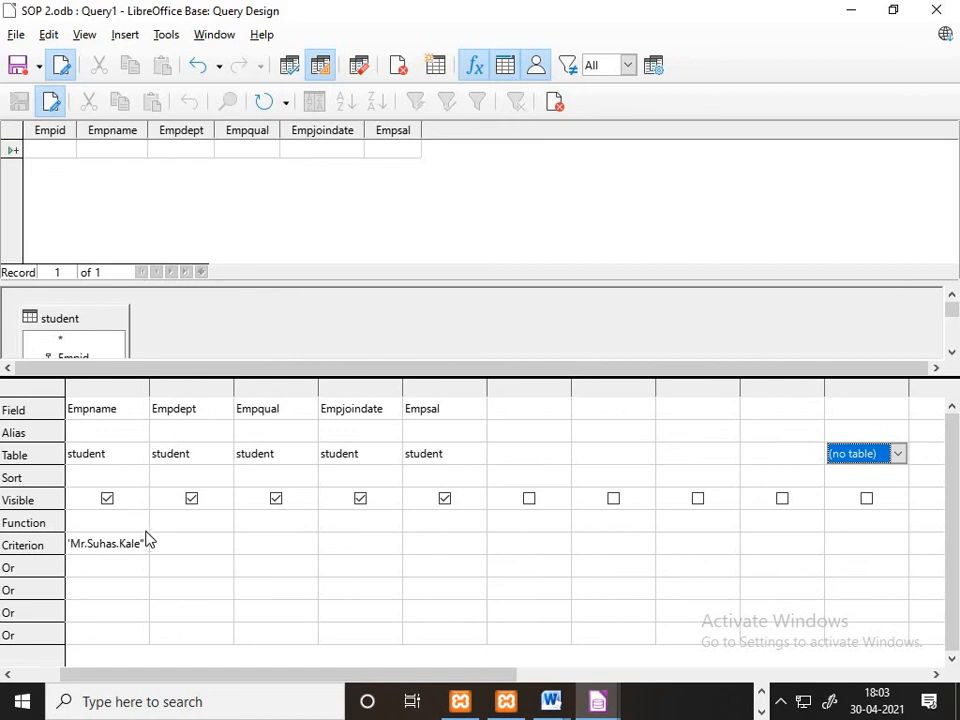
click(148, 542)
text(')
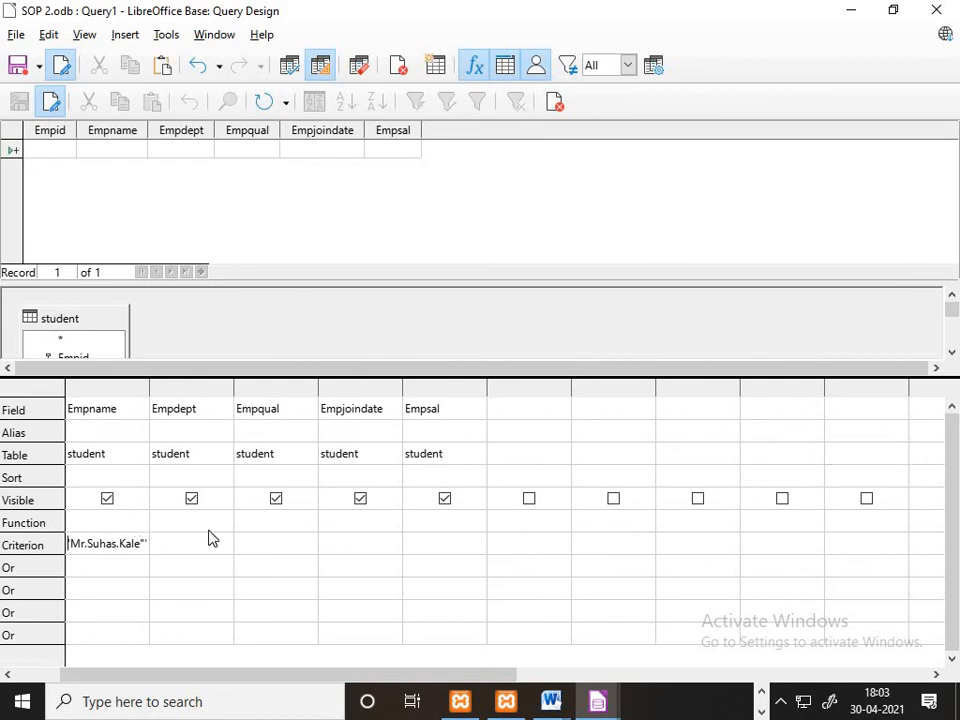
key(BackSpace)
text(")
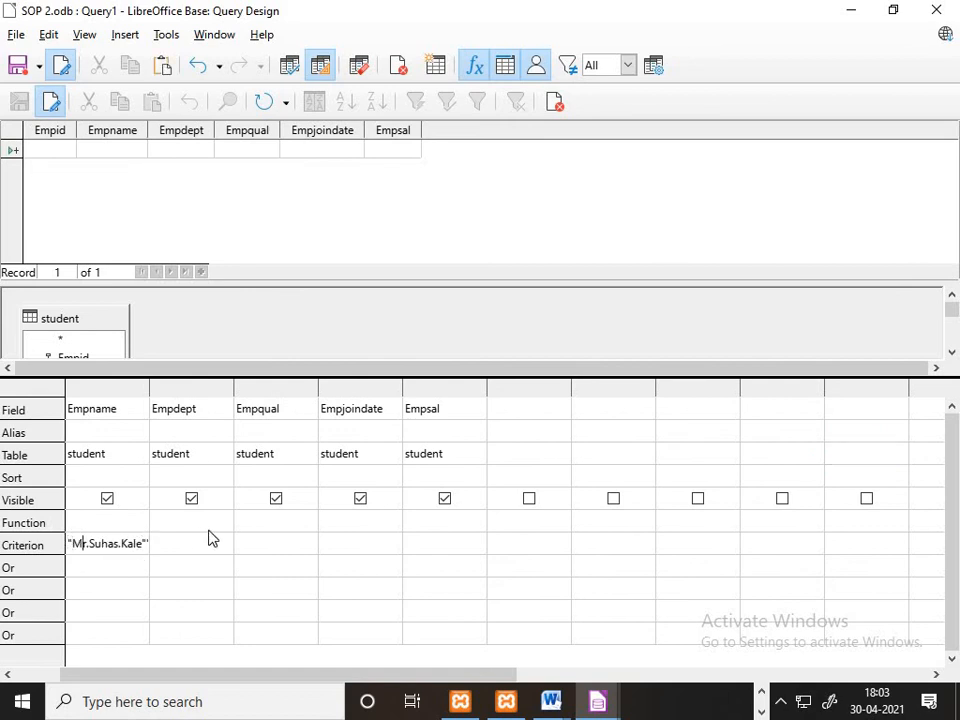
Clear the Empname criterion and paste the copied employee name into it again
key(End)
key(BackSpace)
key(BackSpace)
key(BackSpace)
key(BackSpace)
key(BackSpace)
key(BackSpace)
key(BackSpace)
key(BackSpace)
key(BackSpace)
key(BackSpace)
key(BackSpace)
key(BackSpace)
key(BackSpace)
key(BackSpace)
key(ctrl+v)
Remove the stray quotation marks around the Empname criterion and add a double quotation mark before the name
key(End)
key(BackSpace)
key(Left)
key(Left)
key(Left)
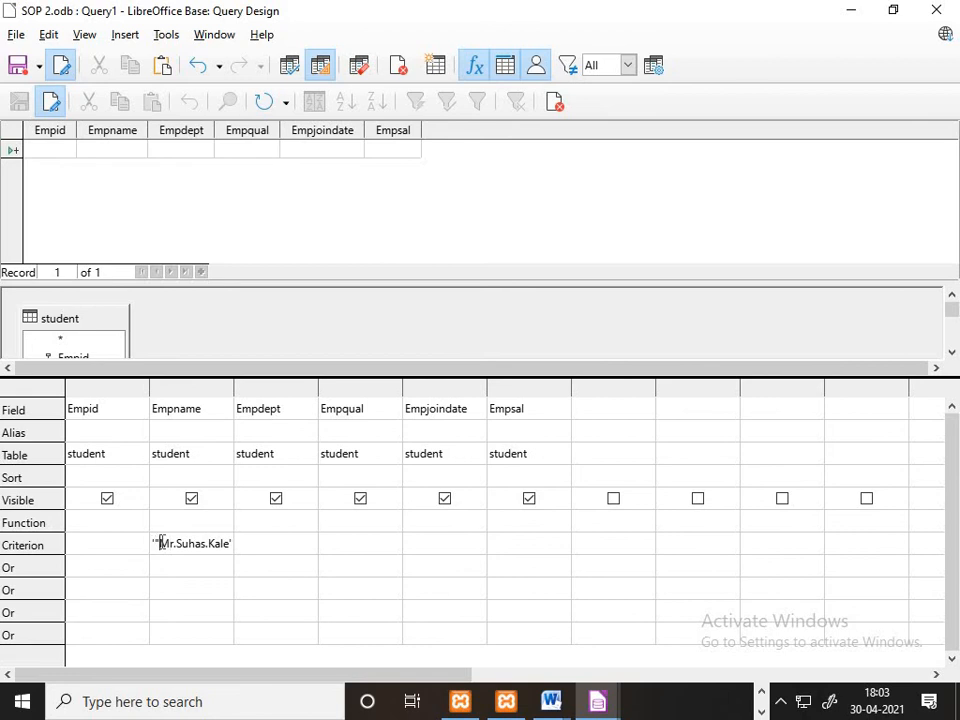
key(BackSpace)
key(BackSpace)
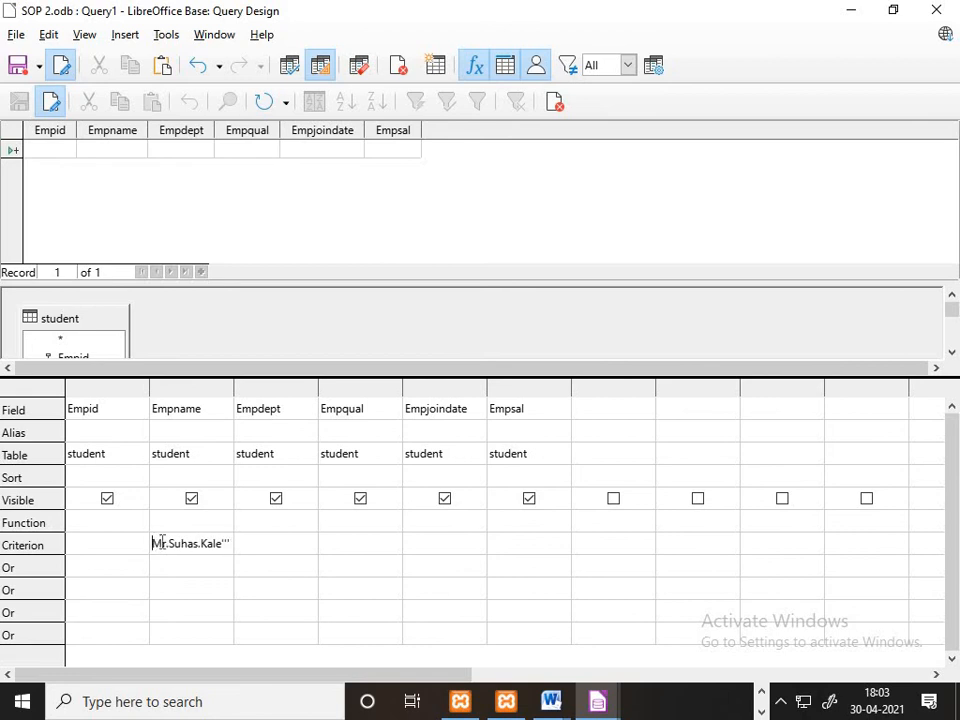
text(")
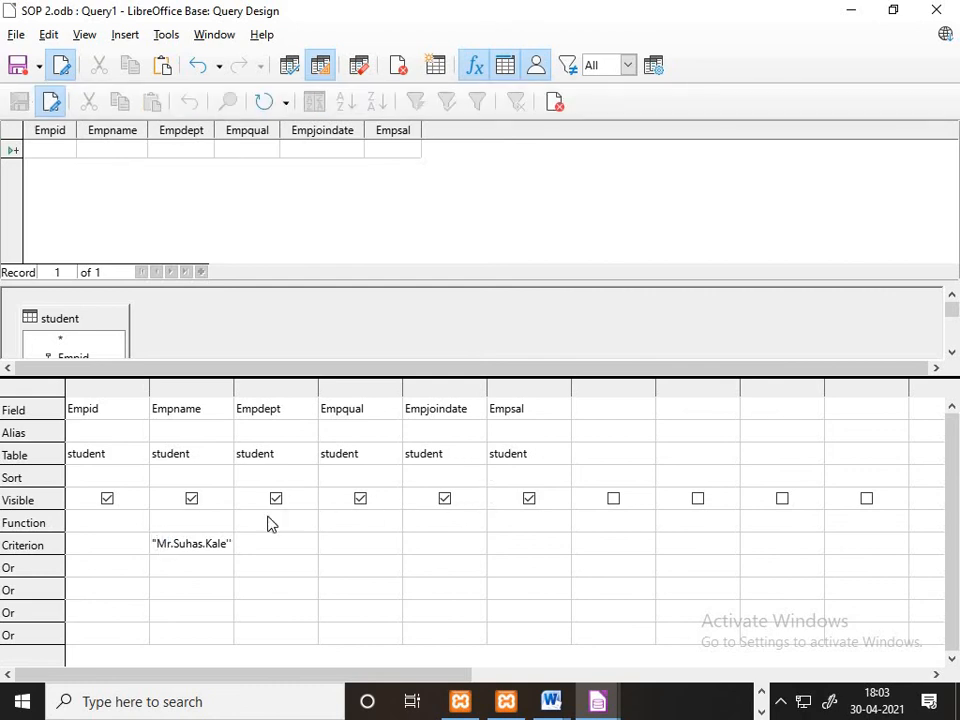
Strip the stray quotation marks that follow the employee name in the Empname criterion
click(236, 542)
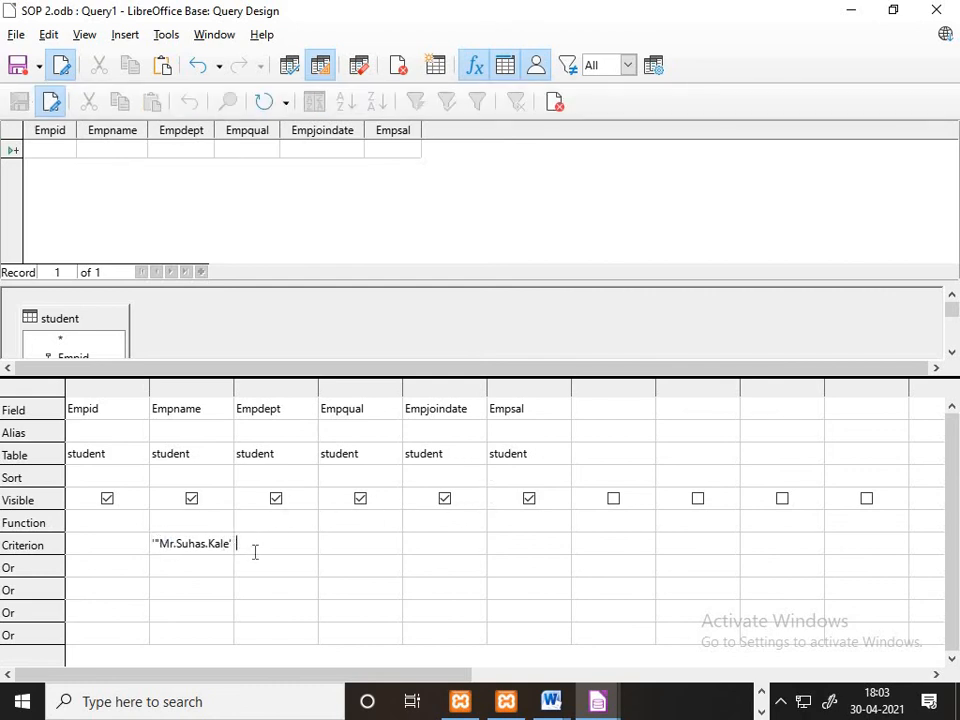
click(227, 545)
key(Right)
key(Right)
key(Right)
key(Right)
key(Right)
key(Right)
key(Right)
key(Right)
key(Right)
key(Right)
key(Right)
key(Right)
key(Right)
key(Right)
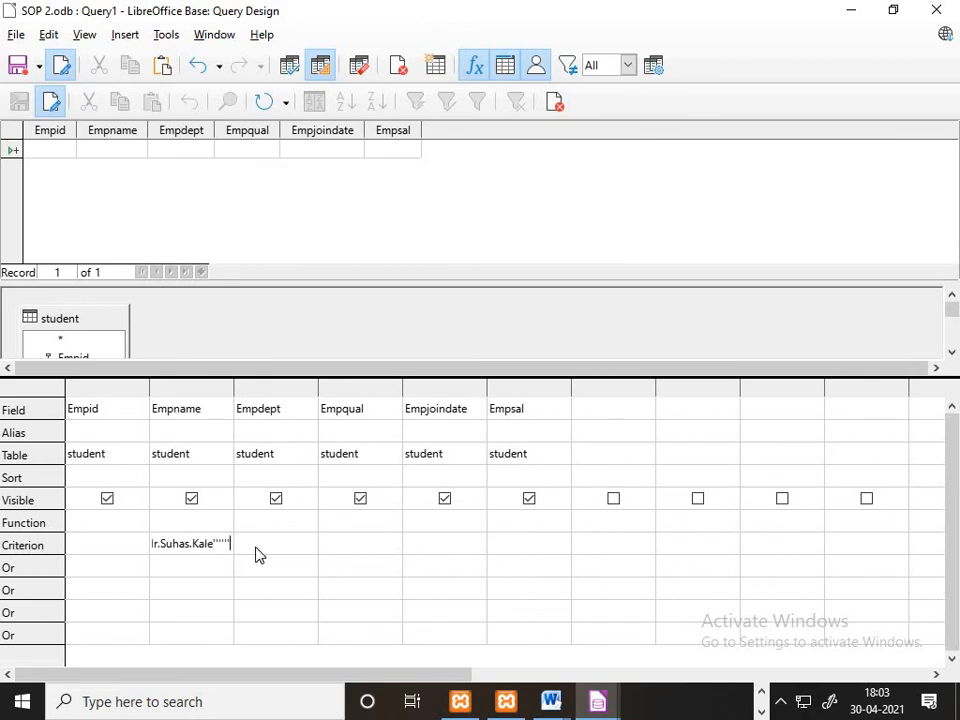
key(BackSpace)
key(BackSpace)
key(BackSpace)
key(BackSpace)
key(BackSpace)
key(BackSpace)
key(BackSpace)
key(BackSpace)
key(BackSpace)
key(BackSpace)
key(BackSpace)
key(BackSpace)
key(BackSpace)
key(BackSpace)
key(BackSpace)
key(BackSpace)
key(BackSpace)
key(BackSpace)
text("Mr.Suhas.Kale)
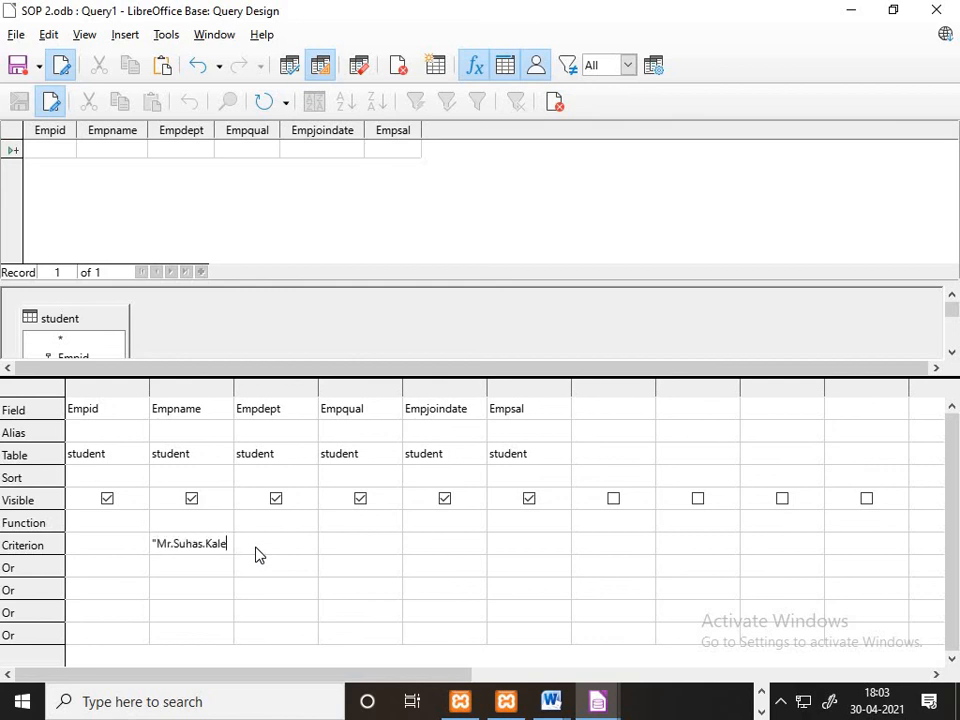
Enclose the employee name in the Empname criterion in single quotation marks and run the query
text(")
key(BackSpace)
key(Left)
key(Left)
key(Left)
key(Left)
key(Left)
key(Left)
key(Left)
key(Left)
key(Left)
key(Left)
key(Left)
key(Left)
key(BackSpace)
text(')
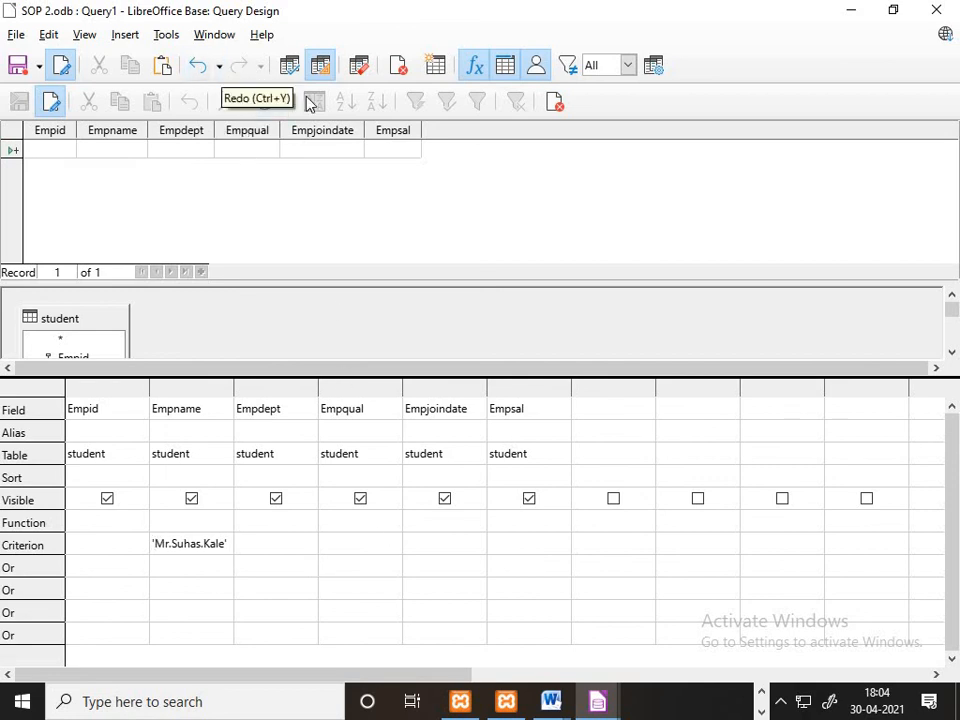
click(290, 68)
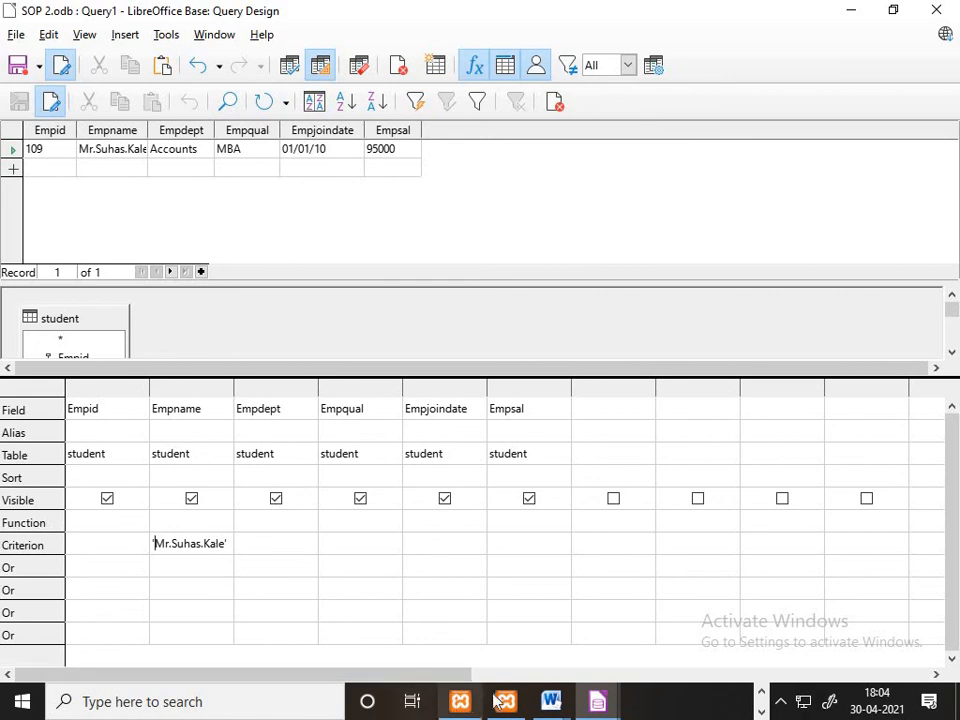
Switch to the Word document and change the quotation marks around the employee name in item d's first line to single ones
mouse_move(551, 701)
click(508, 656)
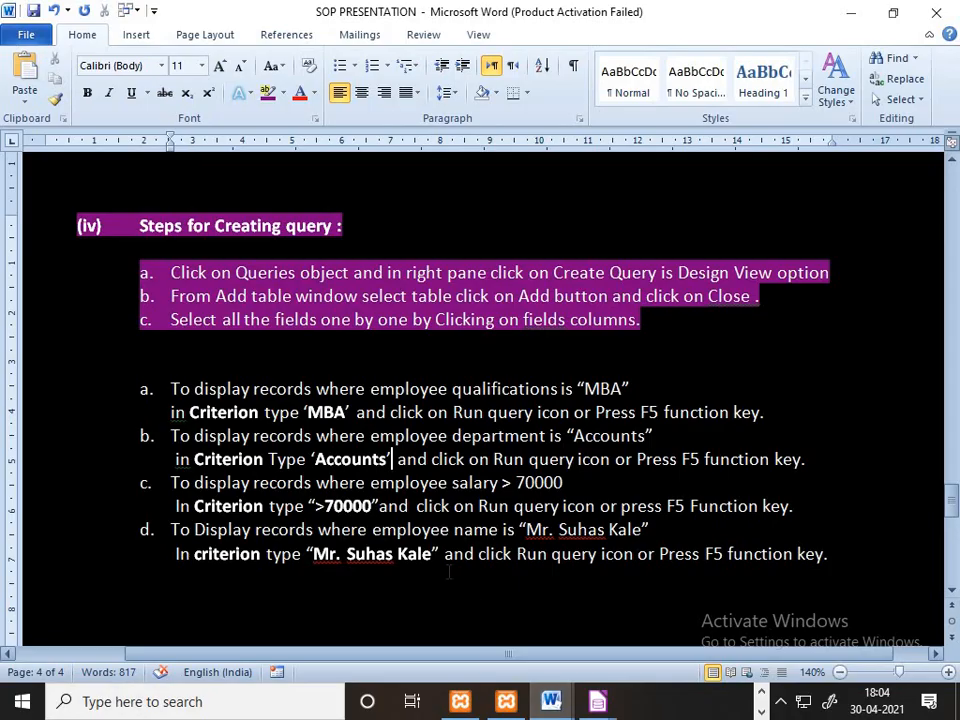
click(523, 530)
key(BackSpace)
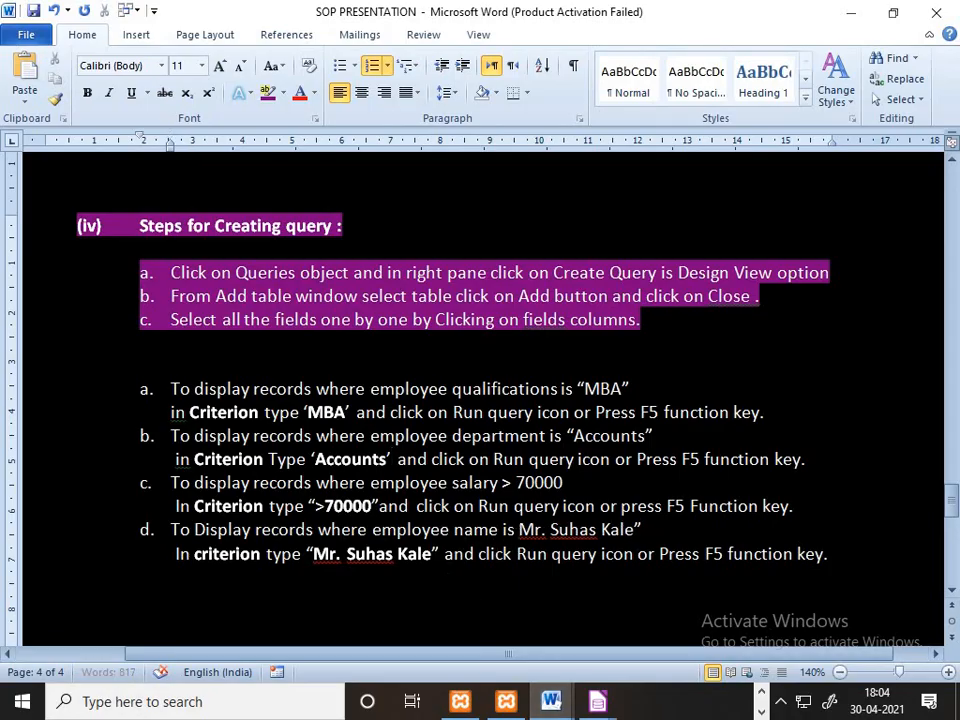
text(')
key(Right)
key(Right)
key(Right)
key(Right)
key(Right)
key(Right)
key(Right)
key(Right)
key(Right)
key(Right)
key(Right)
key(Right)
key(Right)
key(Right)
key(Right)
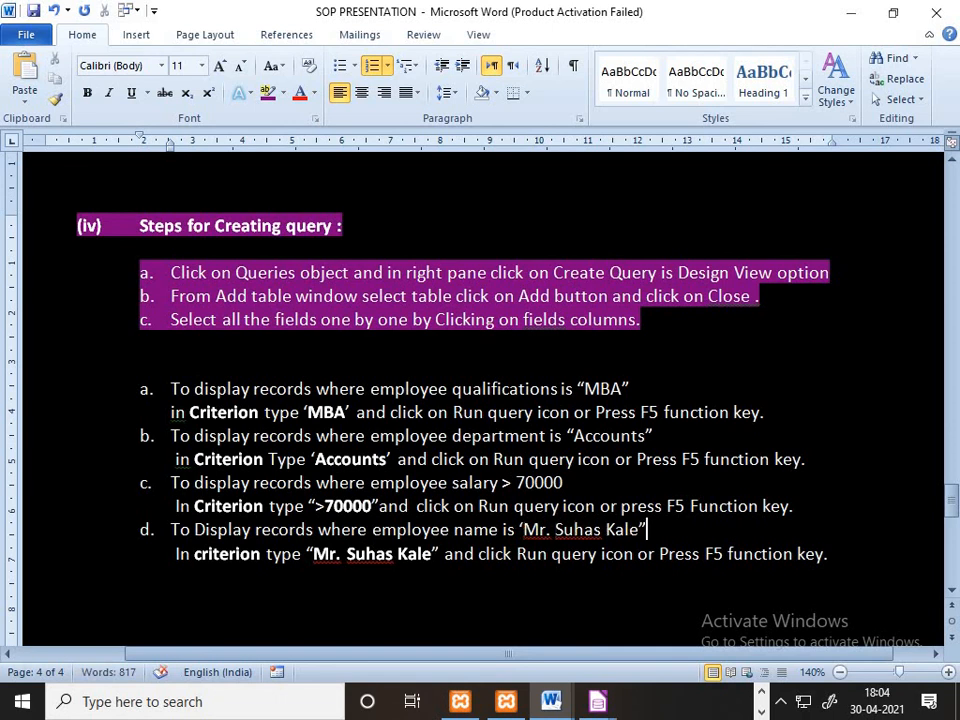
key(BackSpace)
text(')
key(alt+Tab)
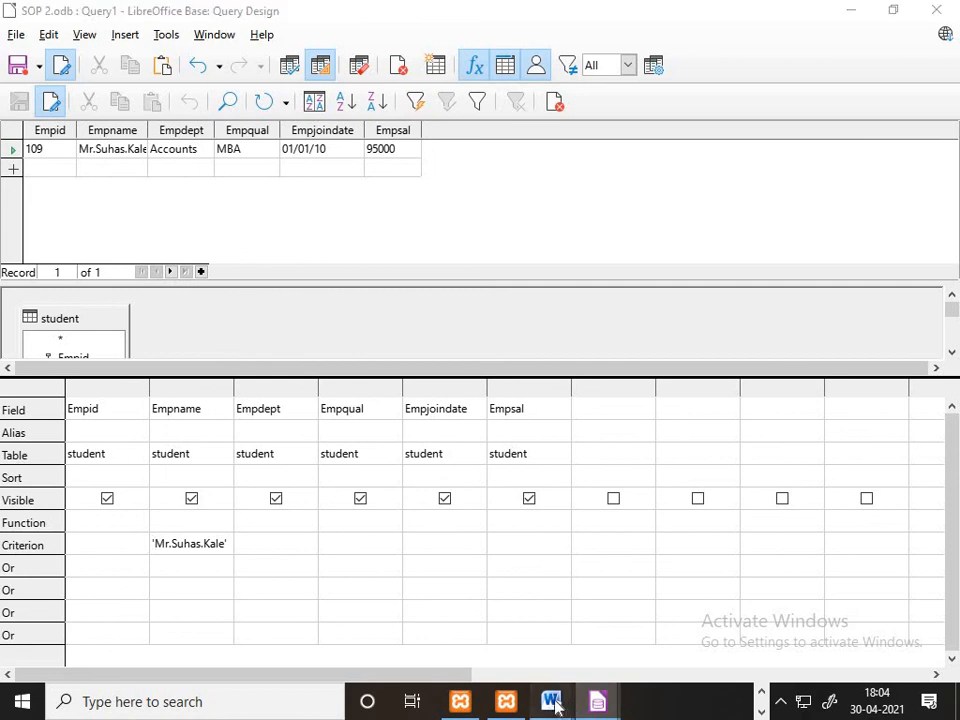
Return to the Word document and apply the purple highlight to query instructions a to d
mouse_move(551, 701)
click(477, 636)
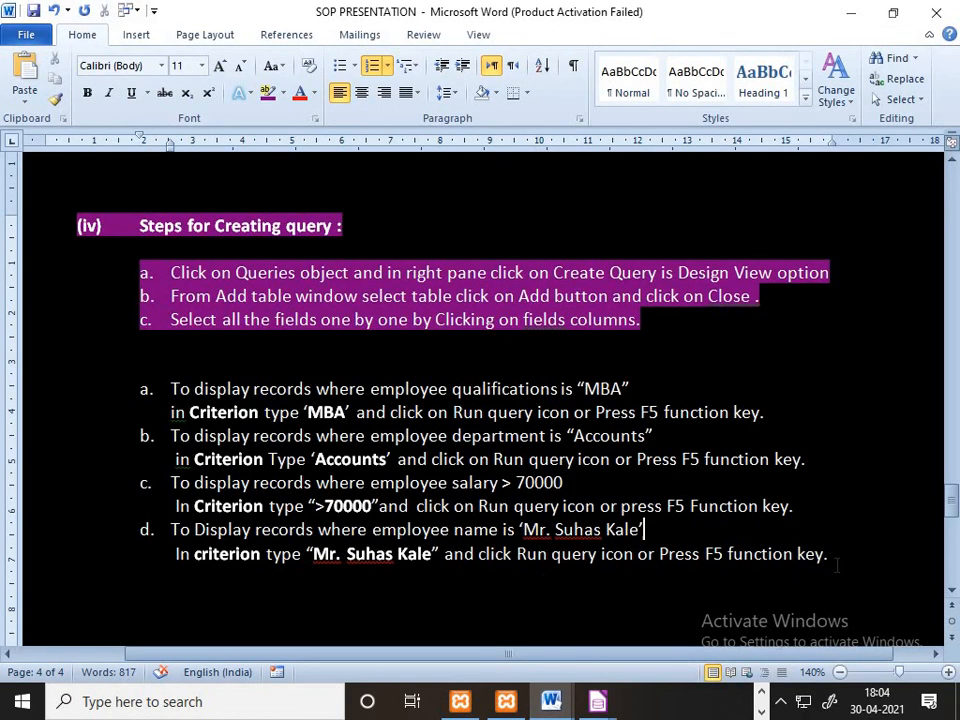
drag(838, 563, 214, 377)
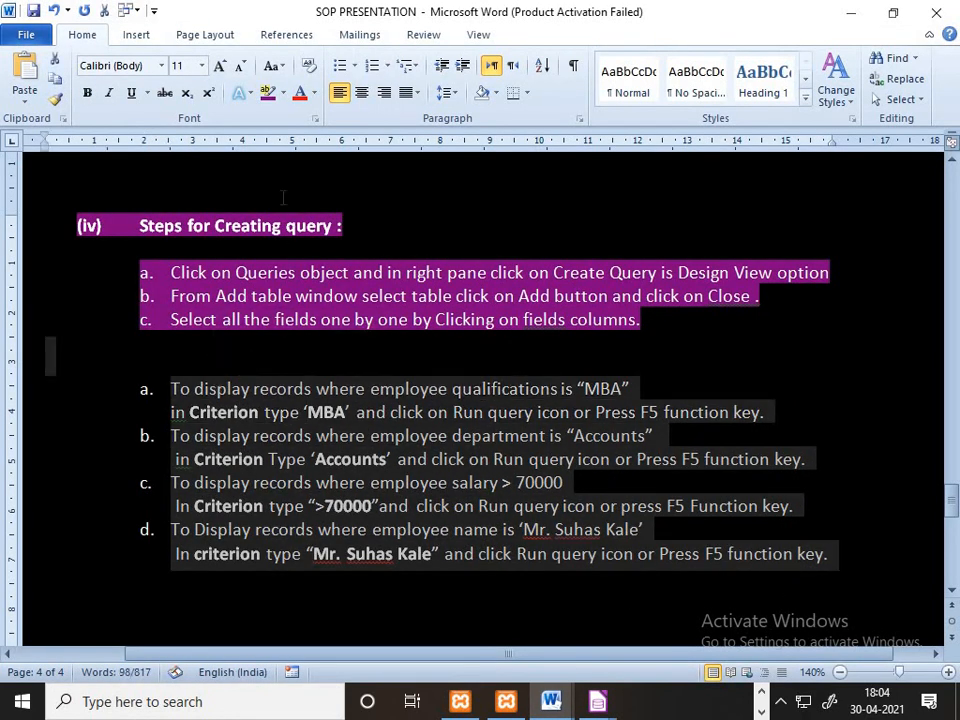
click(268, 92)
click(171, 388)
scroll(171, 388, up, 2)
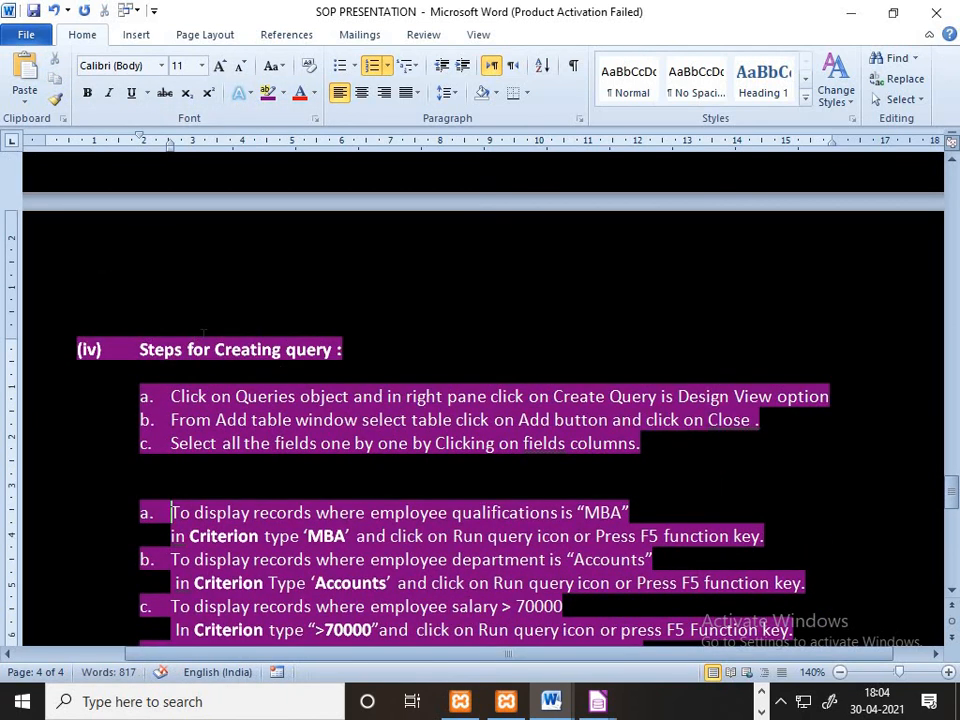
scroll(192, 337, down, 1)
scroll(192, 337, down, 2)
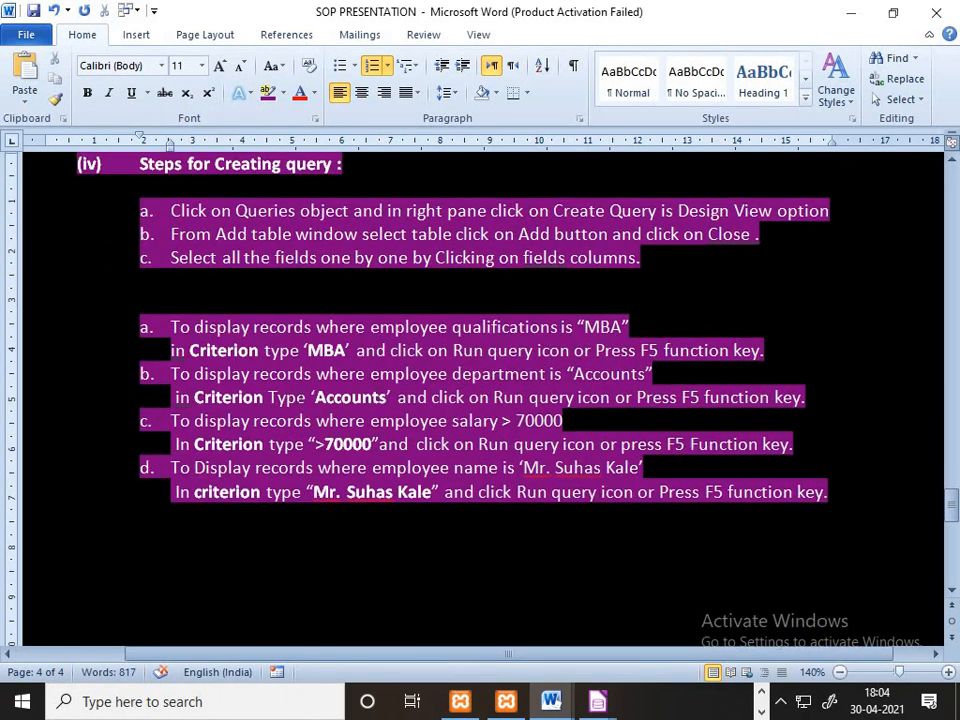
Review the MBA, Accounts and >70000 criteria in the document against the query design
click(347, 350)
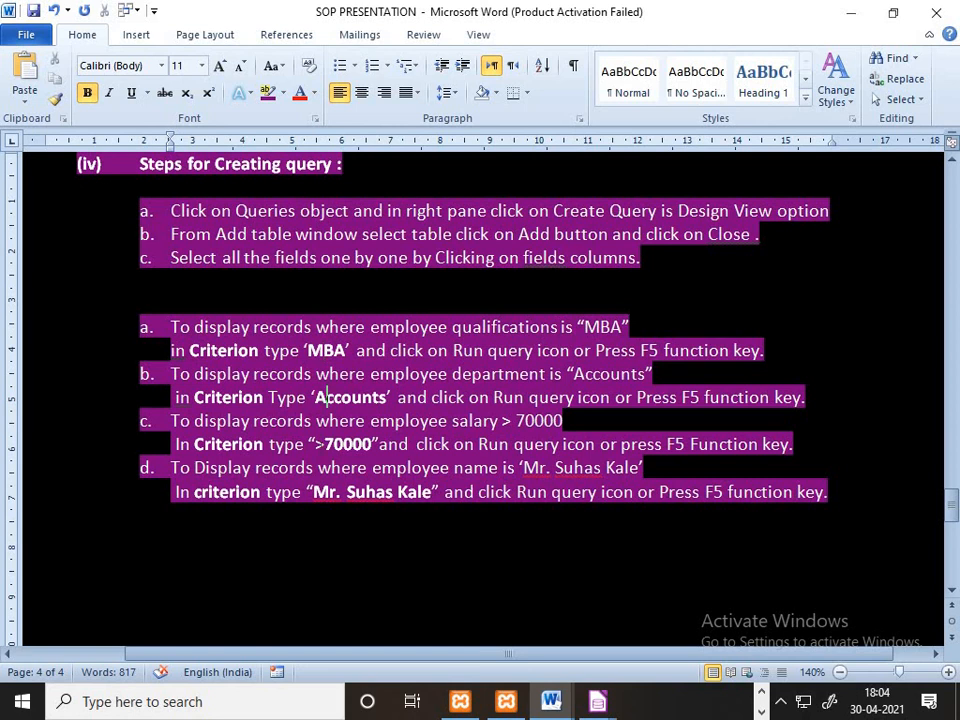
click(316, 444)
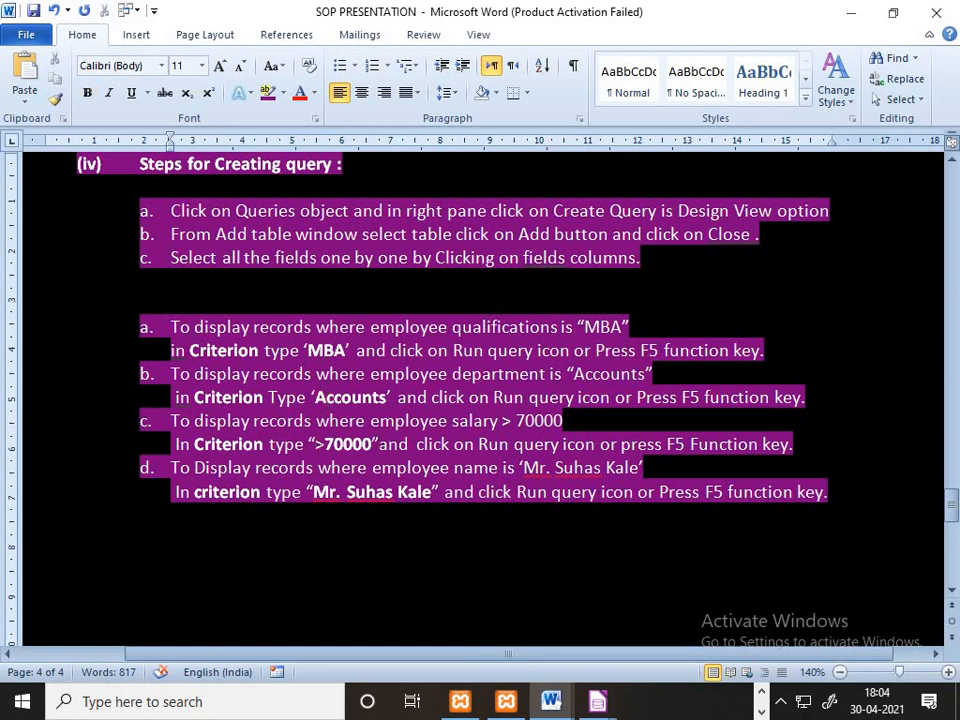
drag(310, 444, 377, 444)
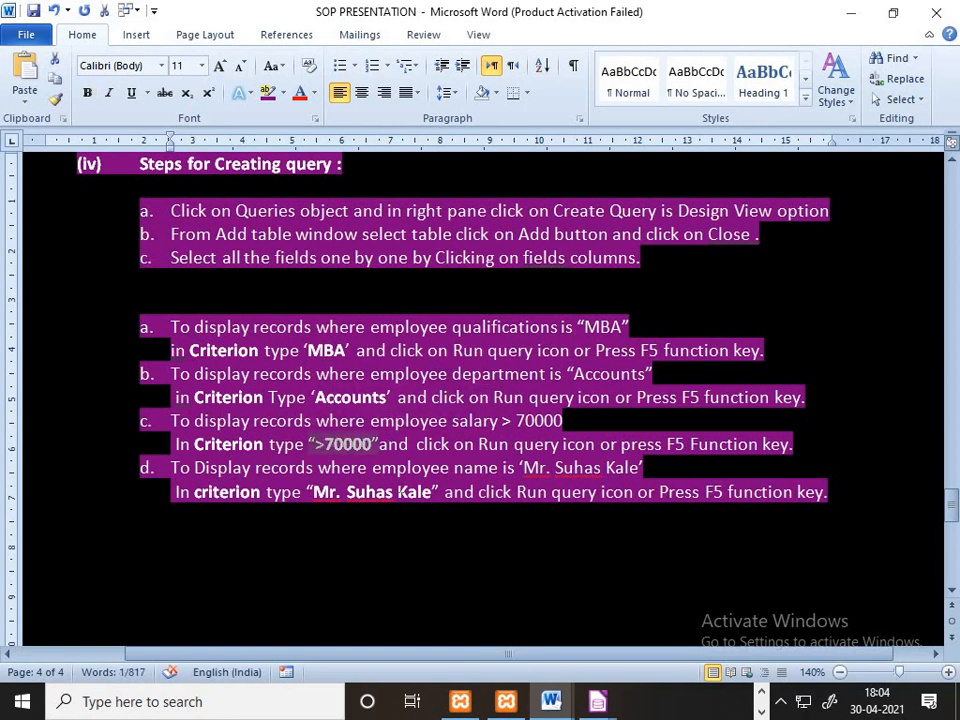
key(alt+Tab)
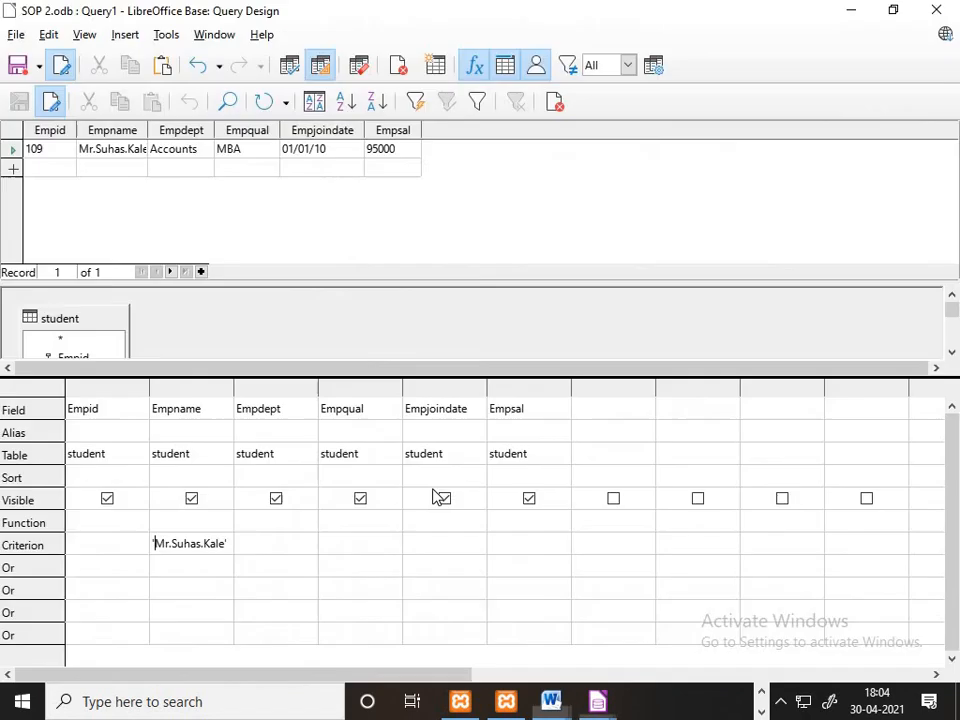
key(alt+Tab)
key(alt+Tab)
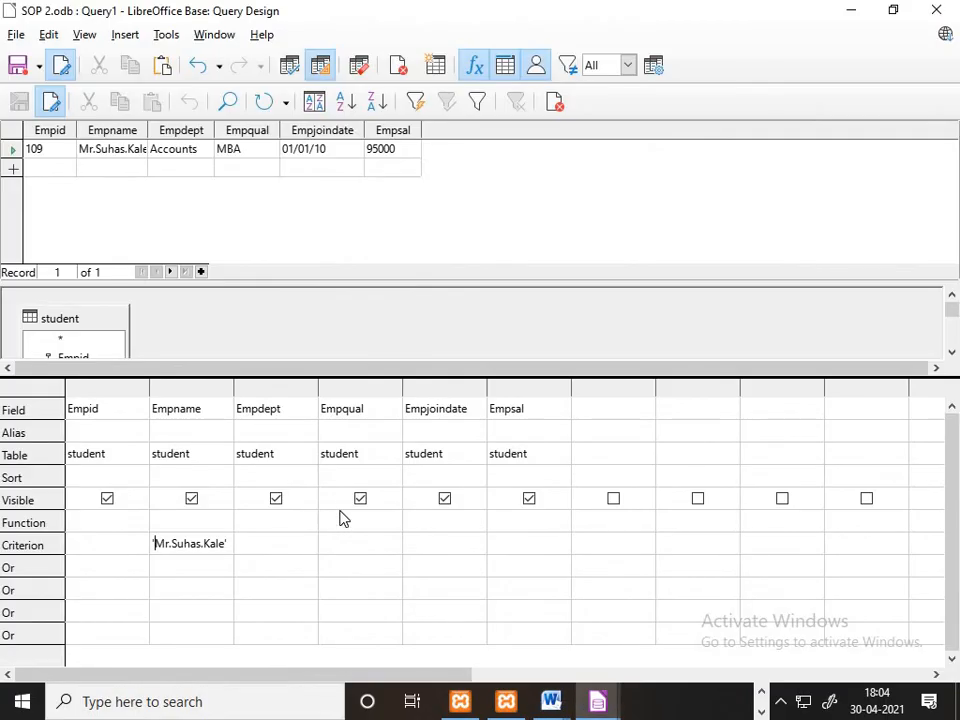
key(alt+Tab)
Replace the double quotation marks around the employee name in item d's criterion line with single ones in the Word document
click(315, 492)
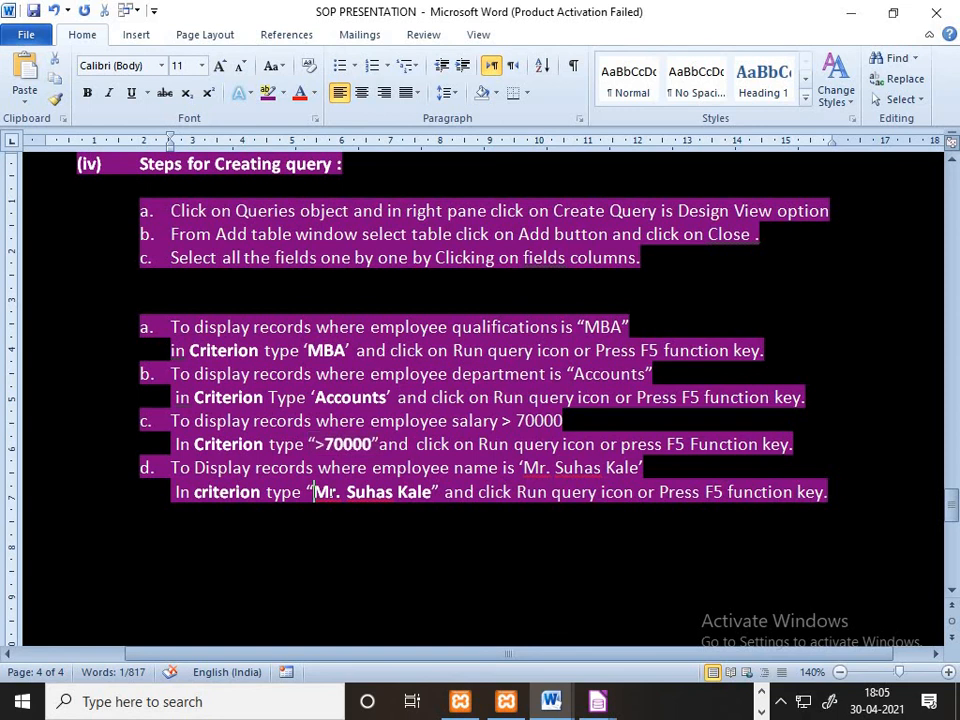
key(BackSpace)
text(;)
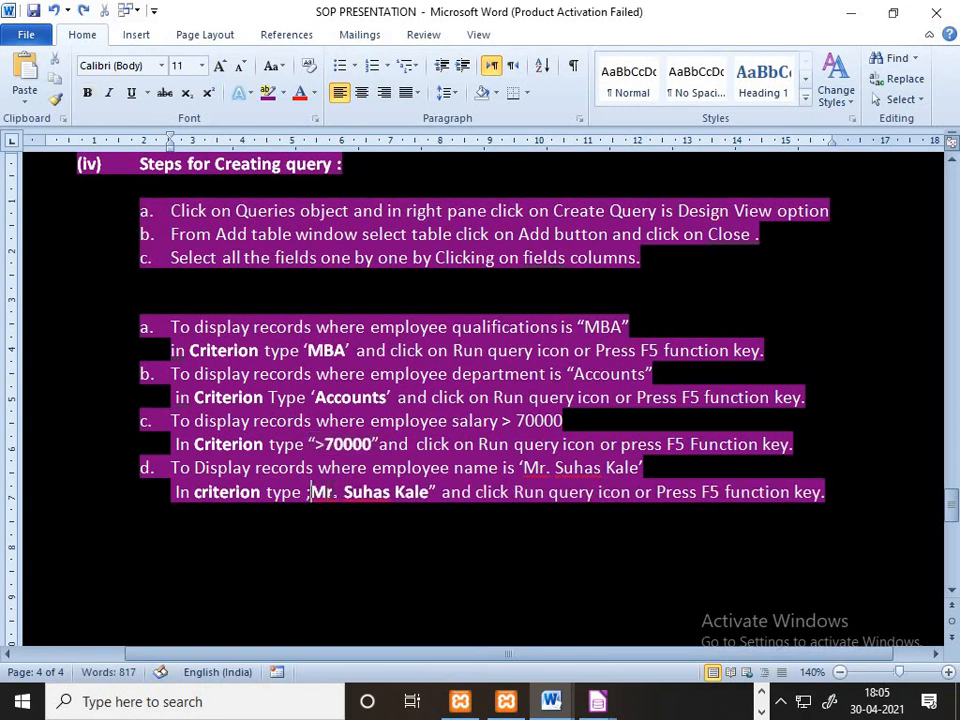
key(BackSpace)
text(')
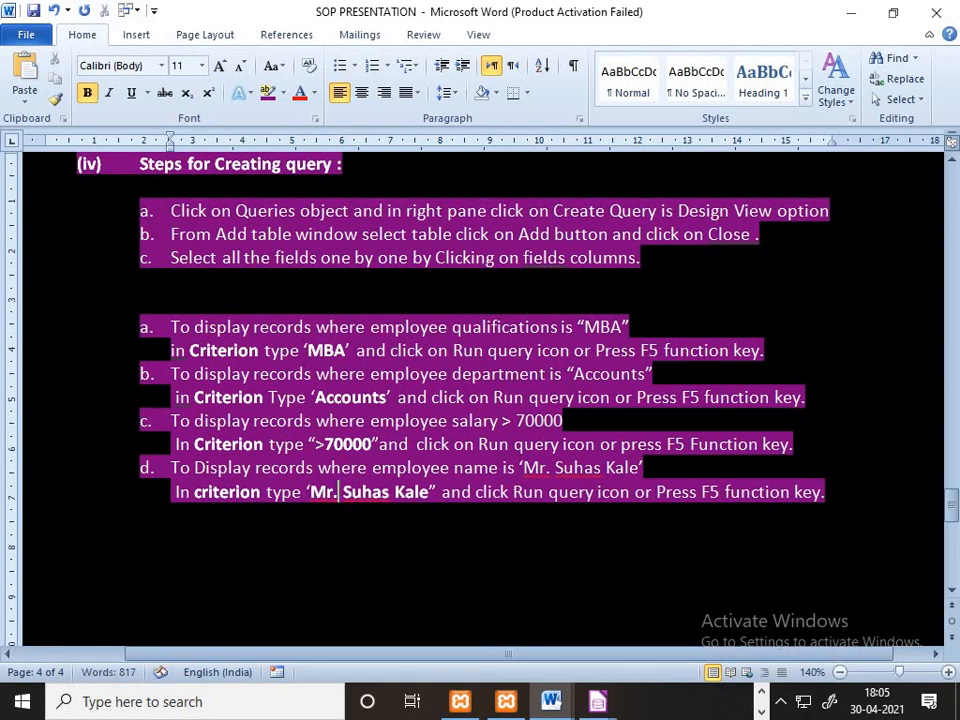
click(433, 491)
key(BackSpace)
text(')
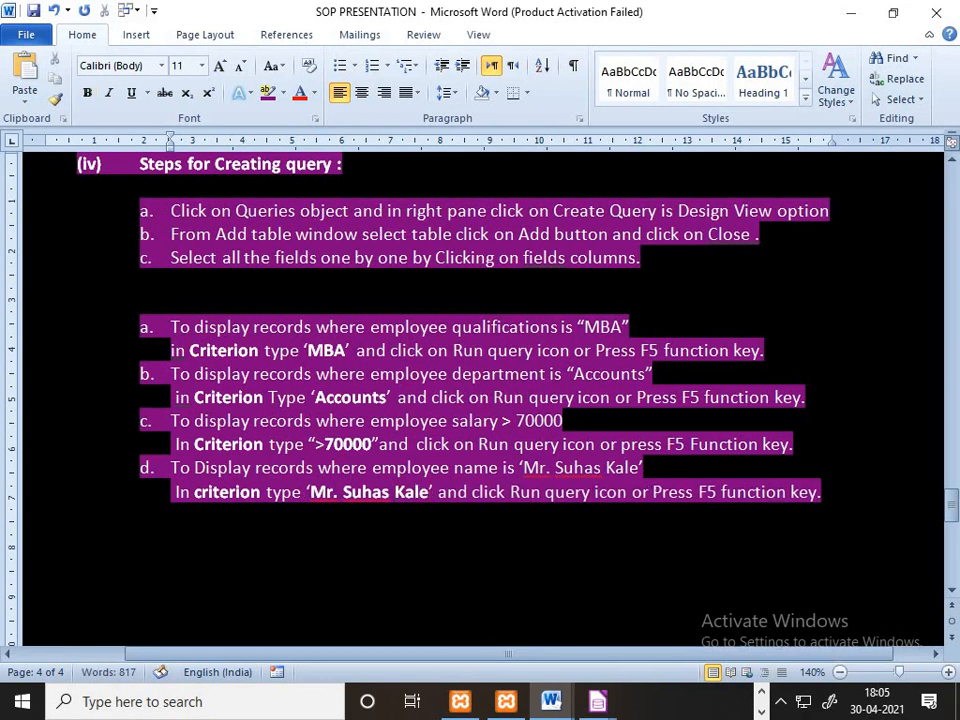
Review the four query conditions listed in the SOP2 task statement: qualification, department, salary and employee name
scroll(290, 457, up, 15)
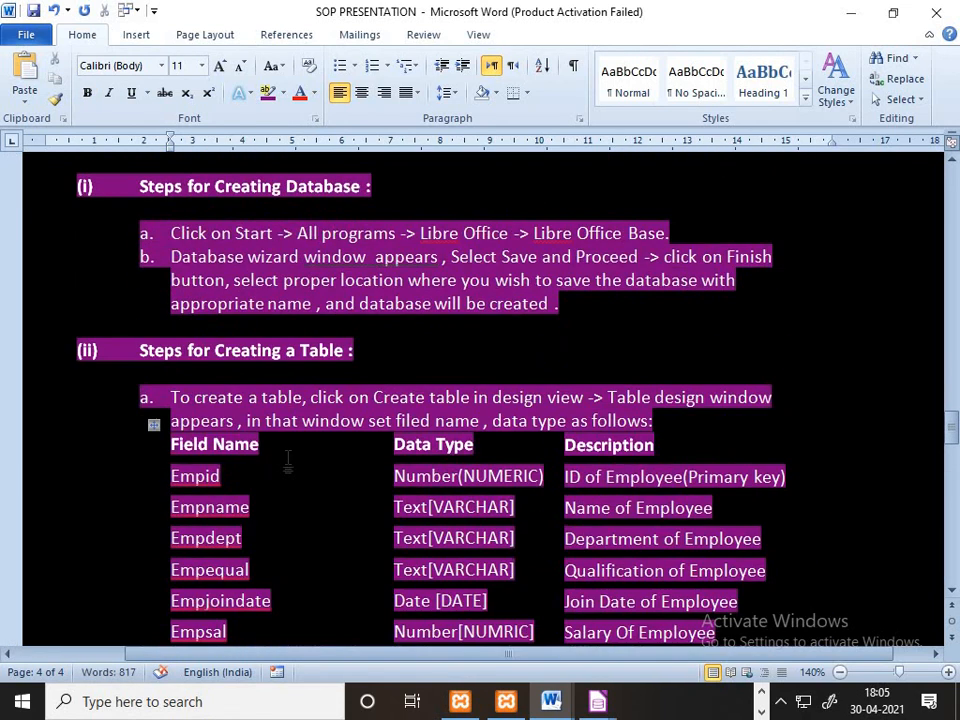
scroll(290, 457, down, 1)
scroll(290, 457, up, 5)
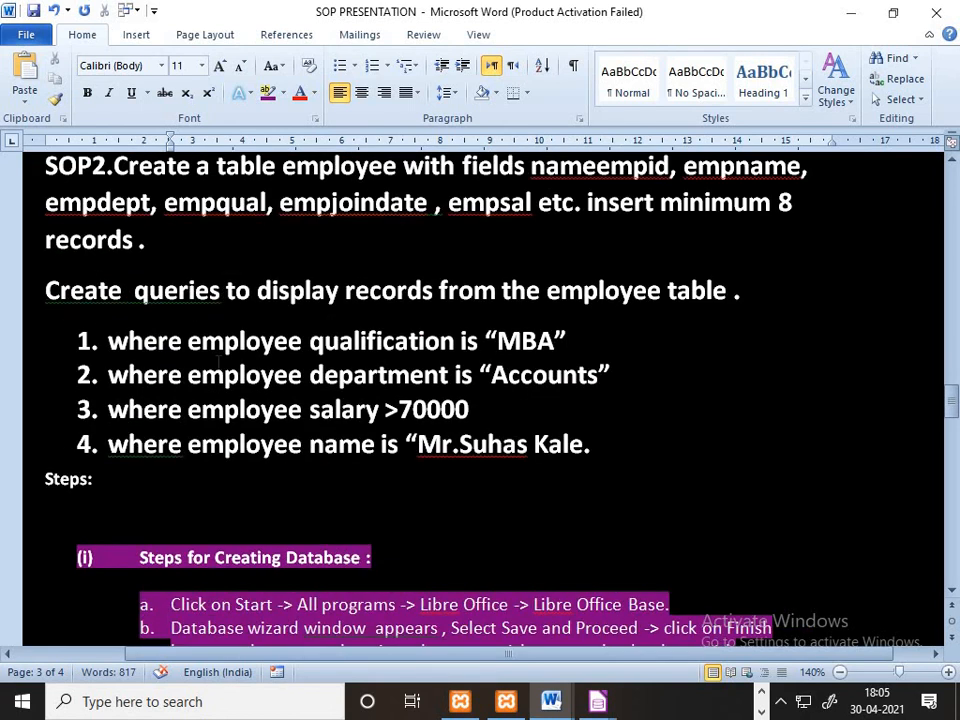
click(496, 341)
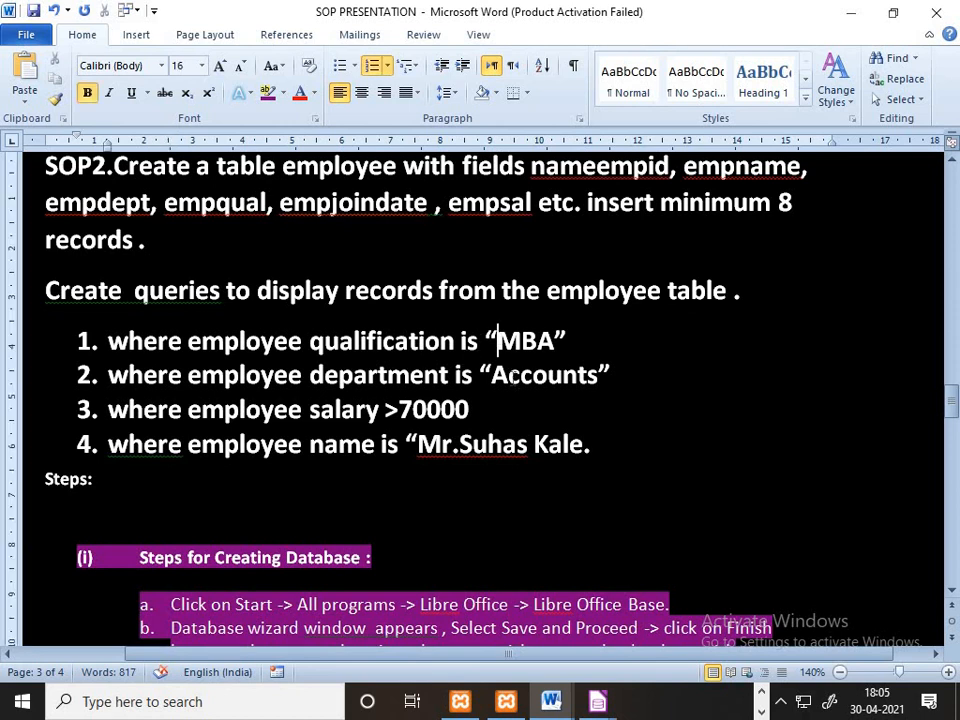
drag(399, 410, 410, 412)
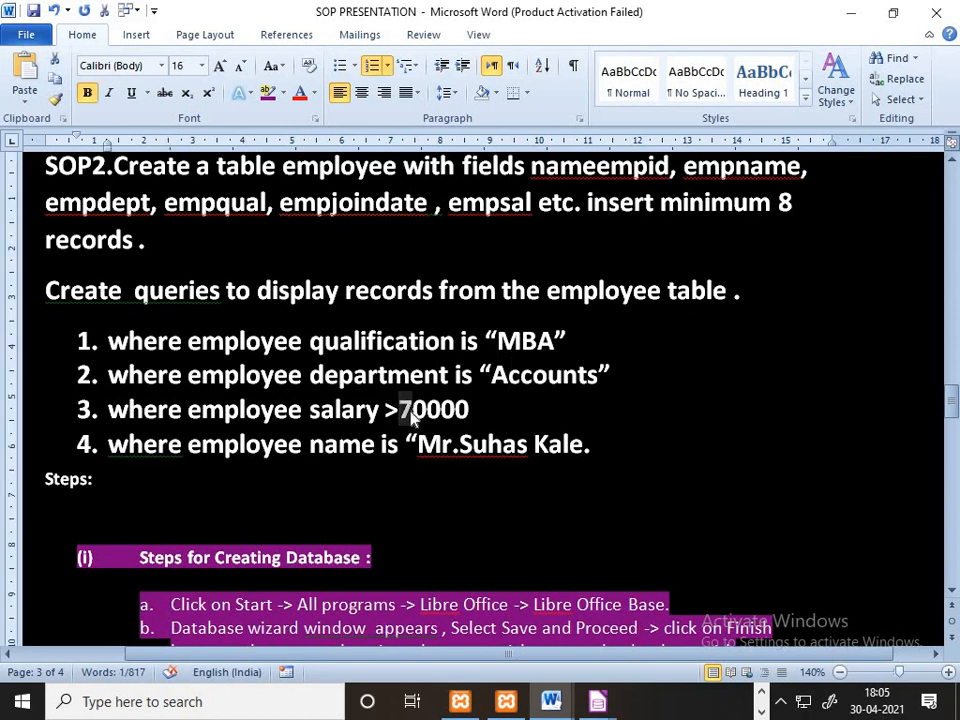
click(418, 444)
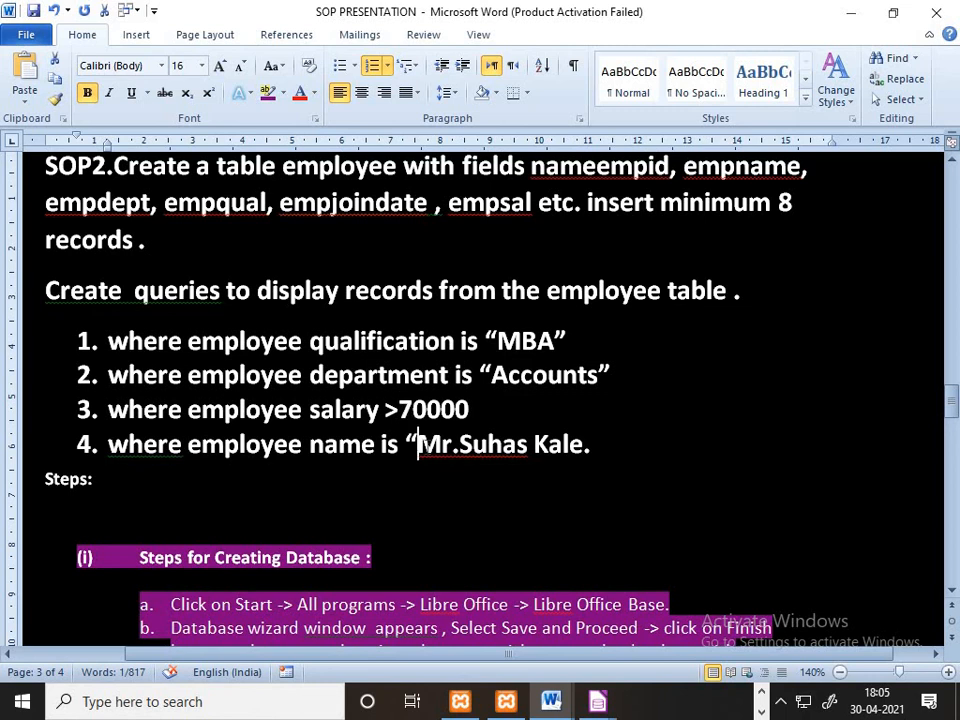